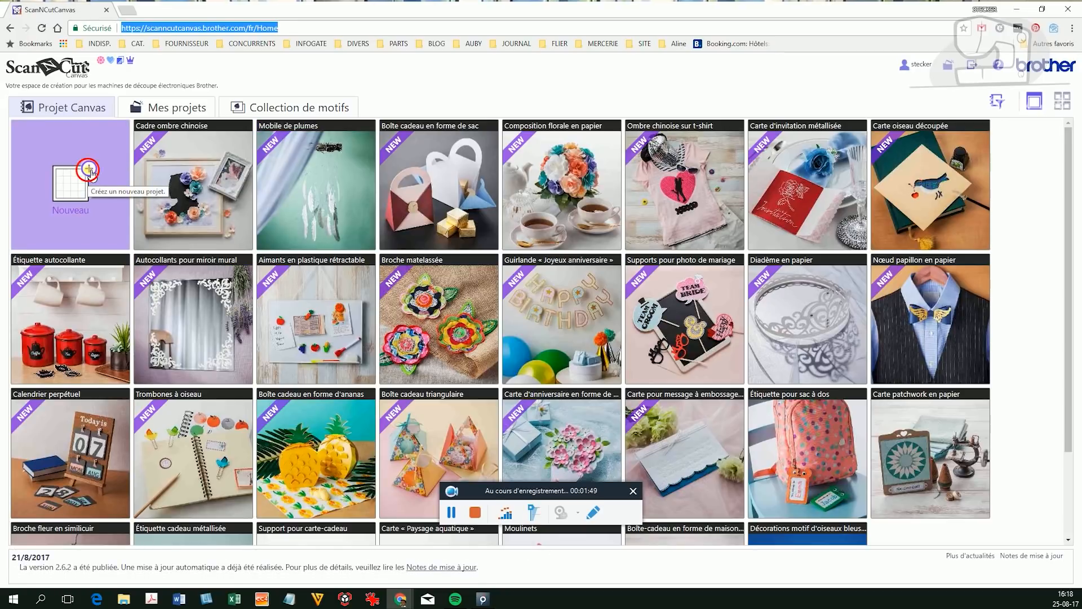
Create a new blank project
click(91, 171)
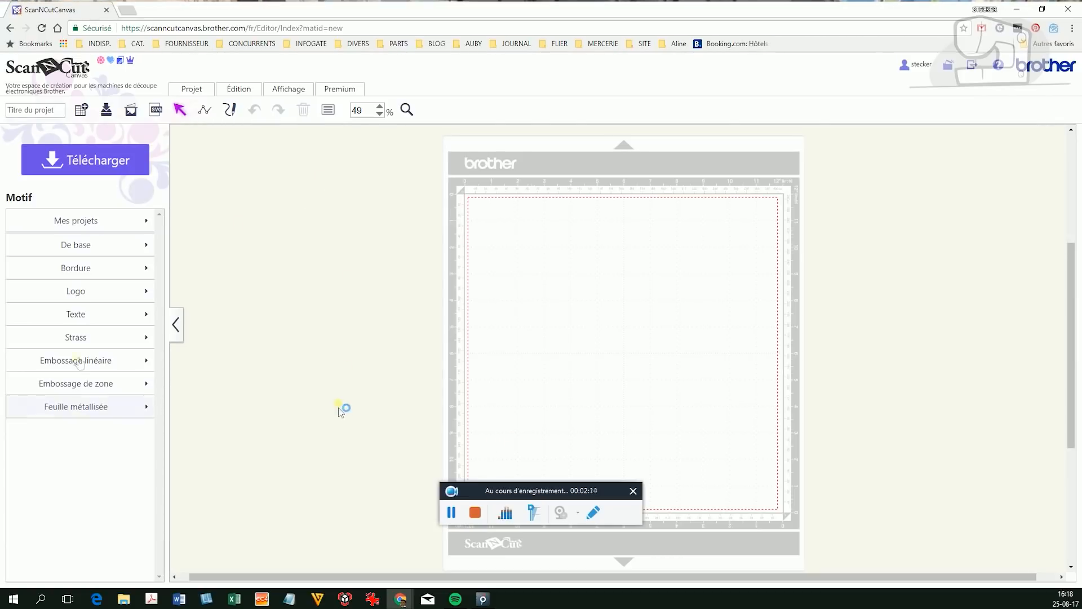
Browse the built-in pattern categories: the basic shapes, the logo words and the text fonts
click(84, 222)
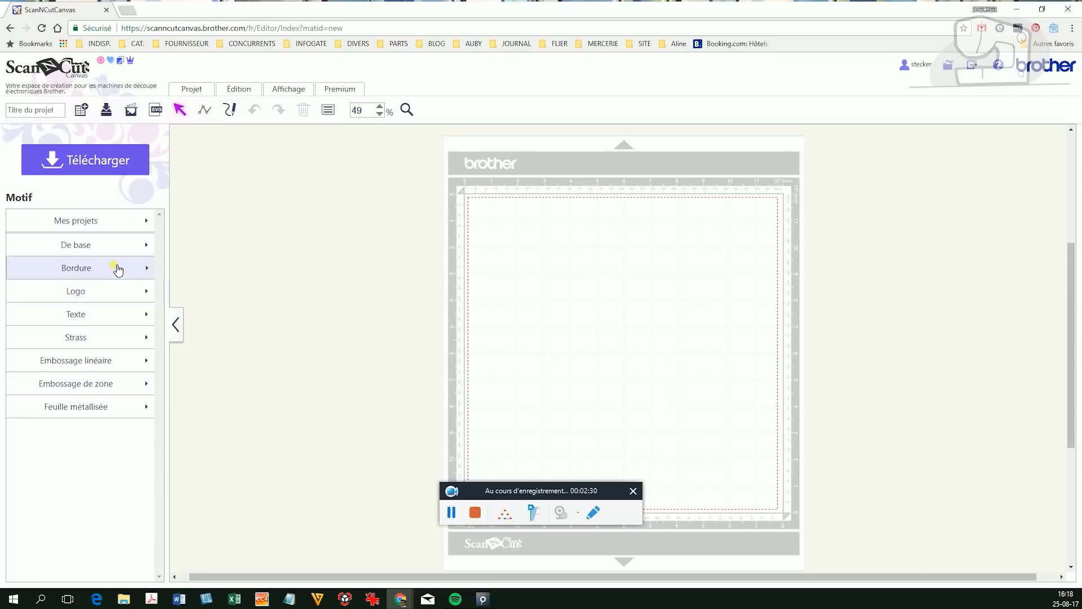
click(127, 247)
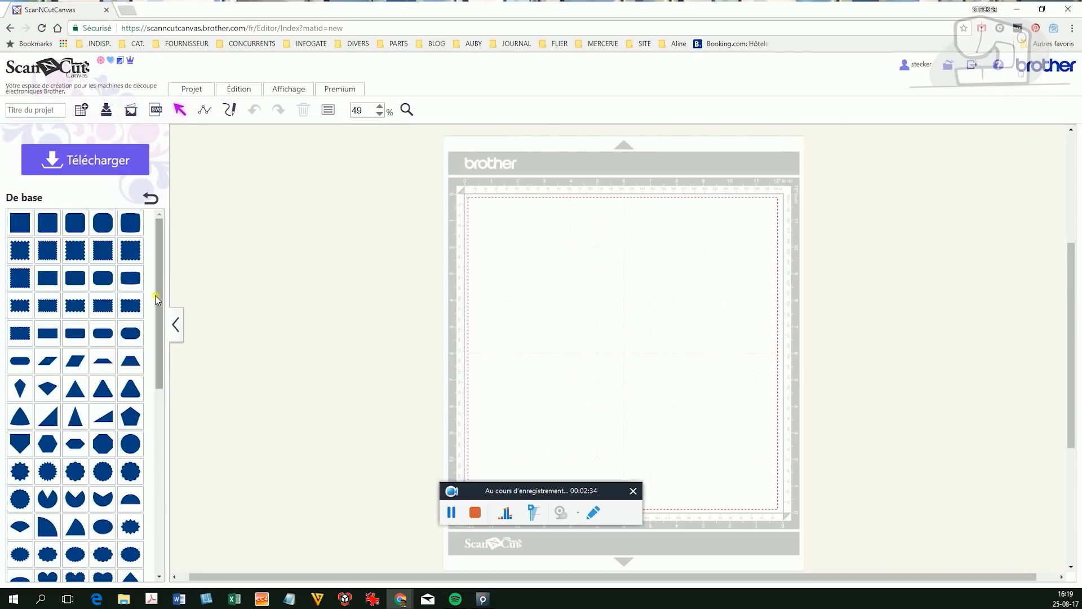
drag(159, 311, 167, 430)
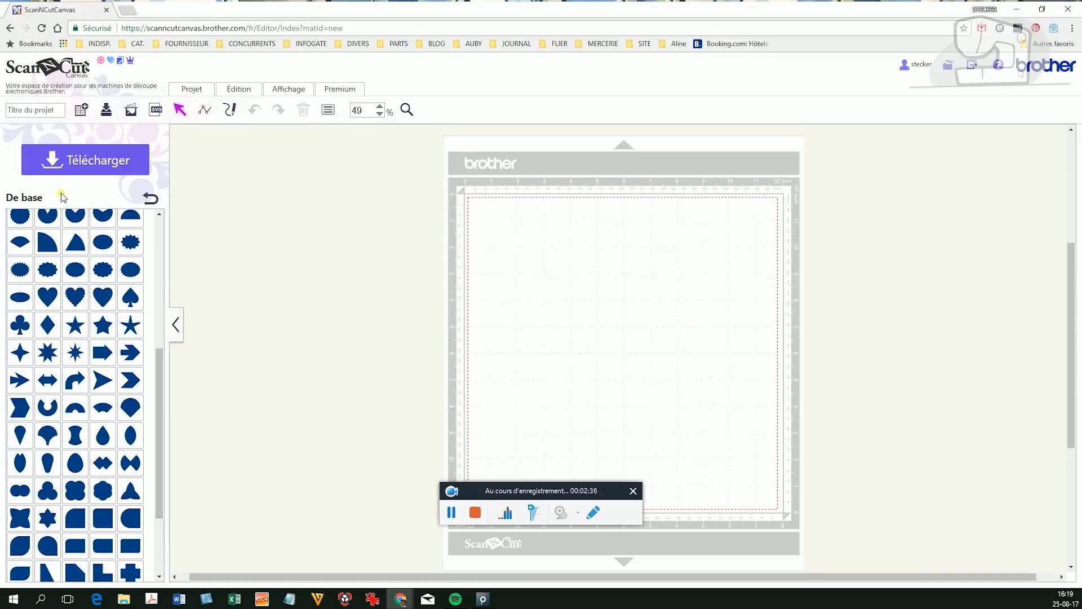
click(149, 200)
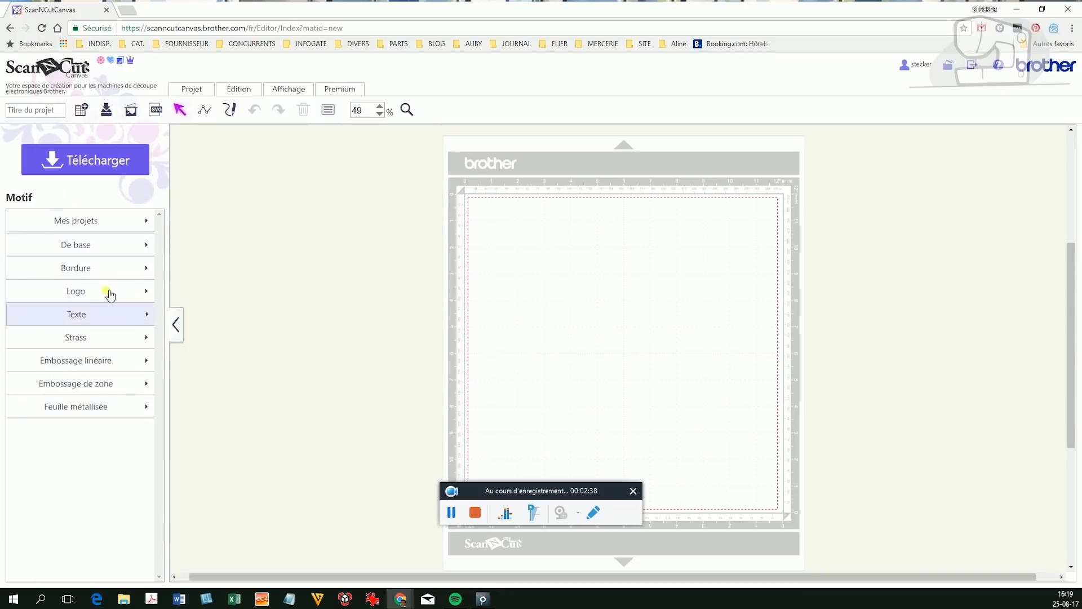
click(113, 293)
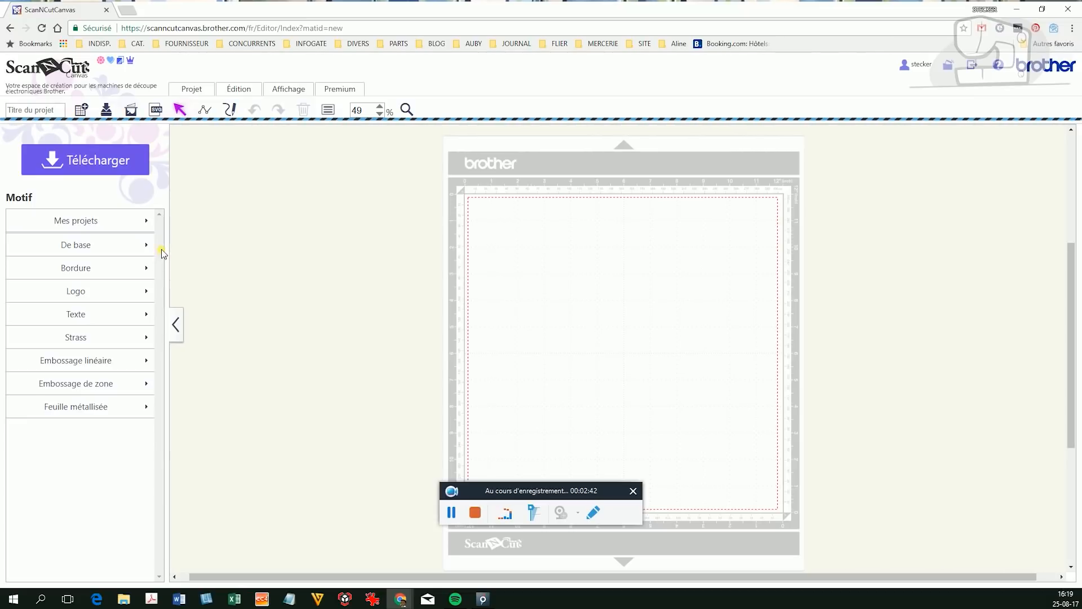
scroll(109, 259, down, 5)
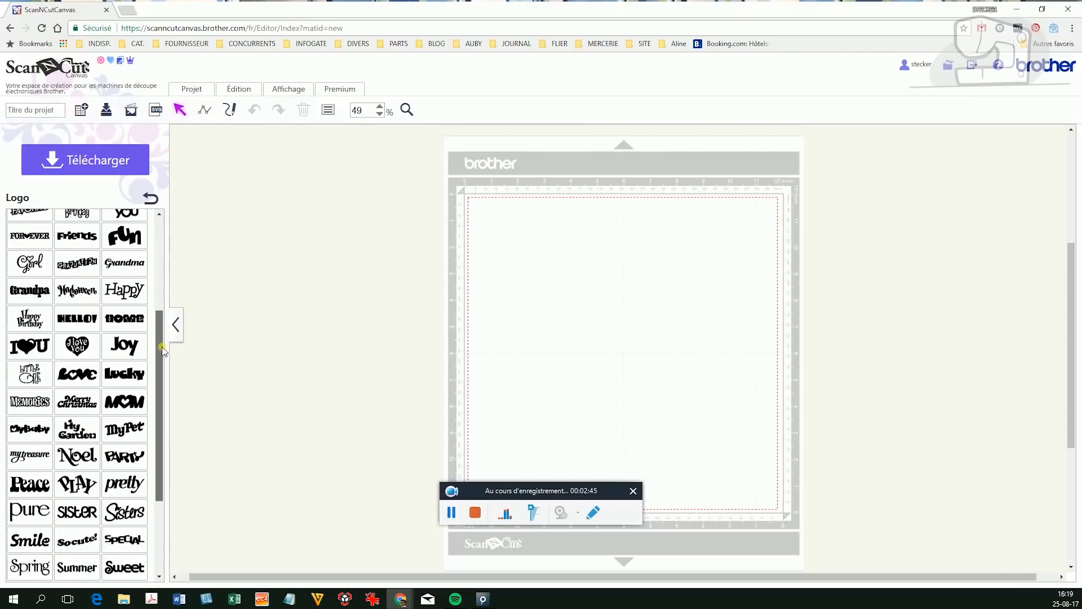
click(155, 198)
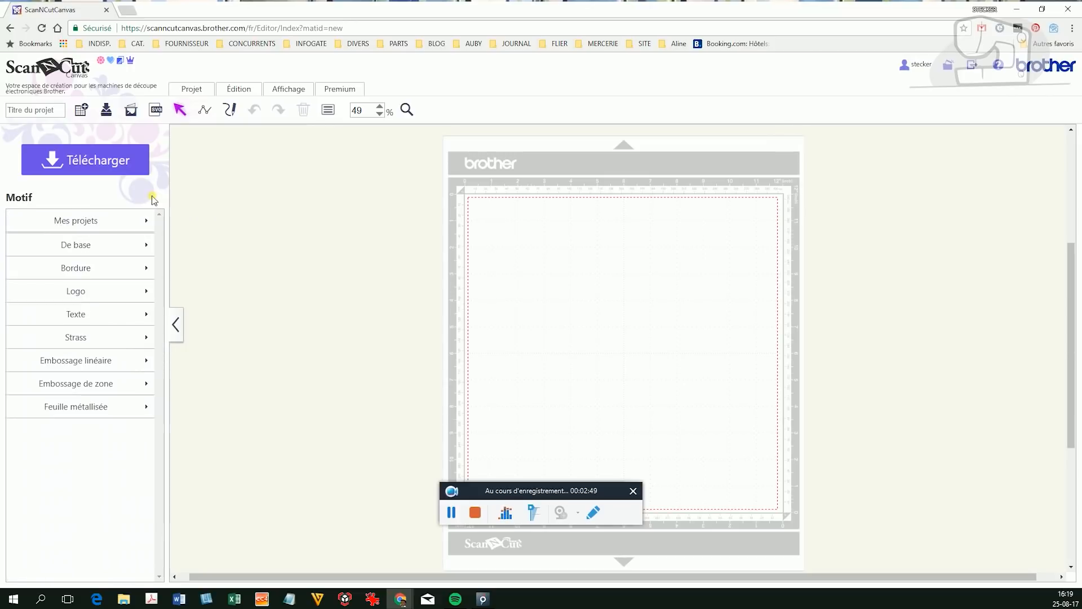
click(107, 321)
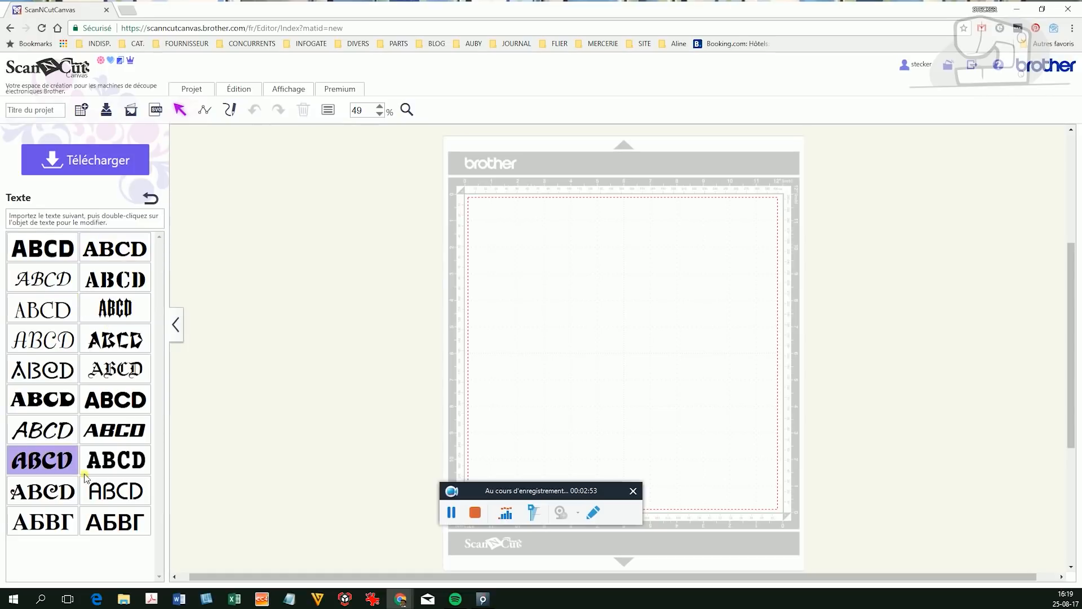
click(160, 200)
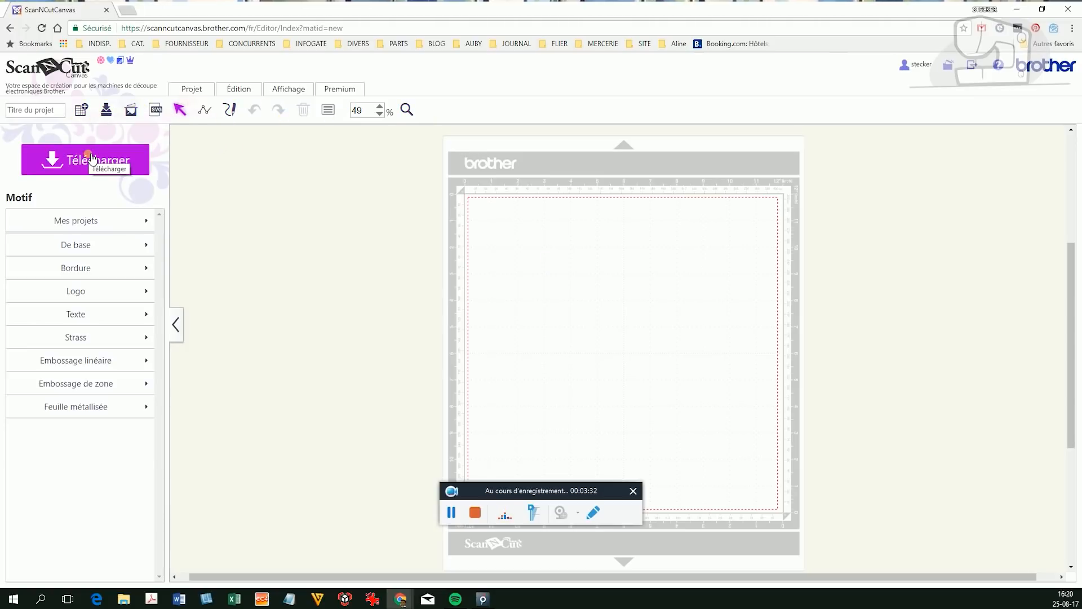
Look over the import, selection and drawing tools, and view the Propriétés settings before closing them
click(134, 117)
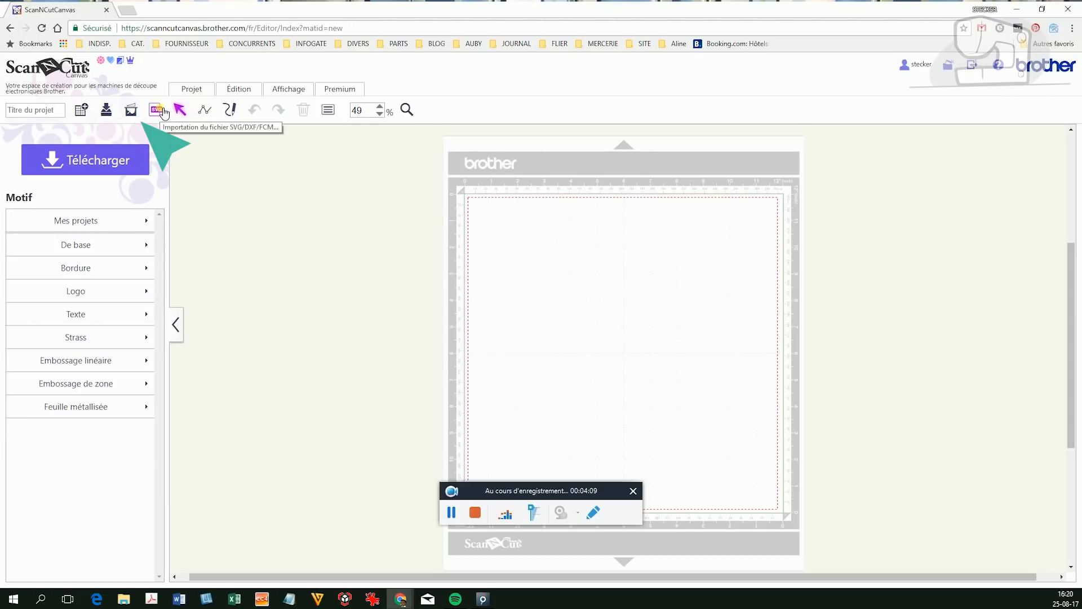
click(142, 113)
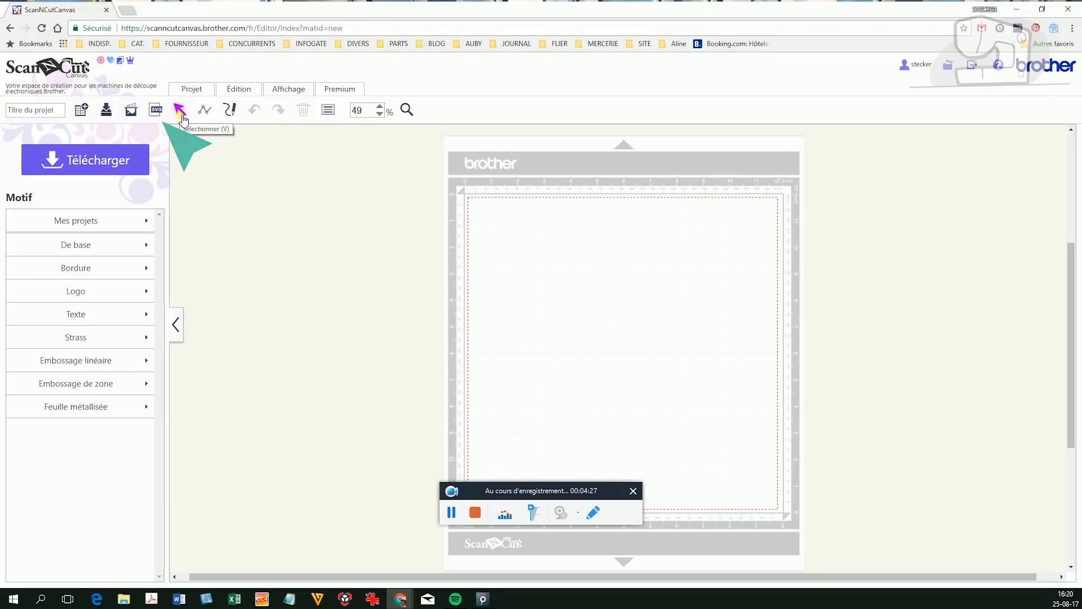
click(179, 110)
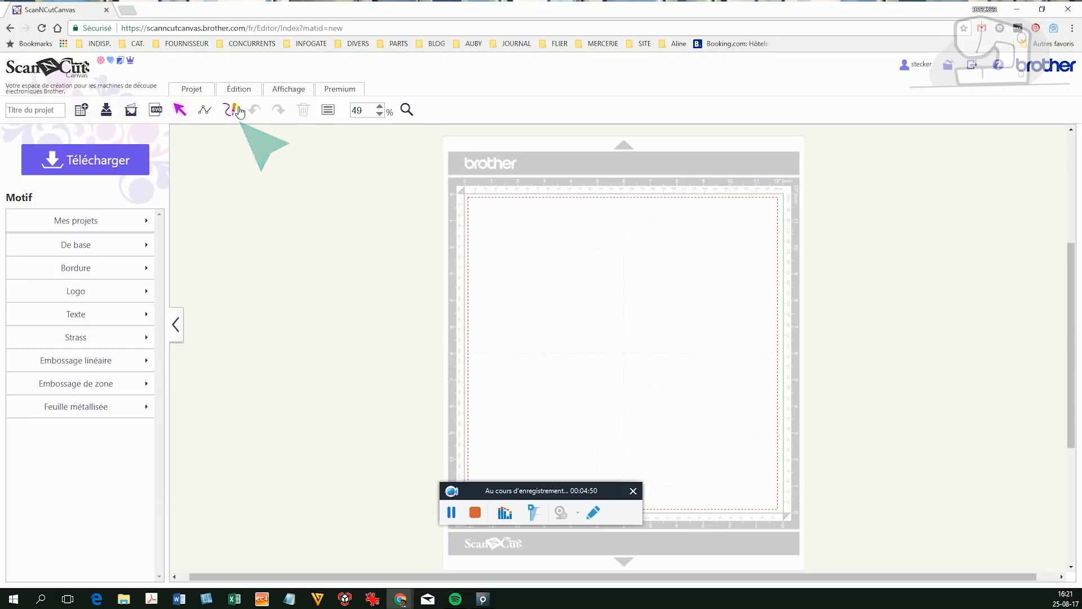
click(329, 112)
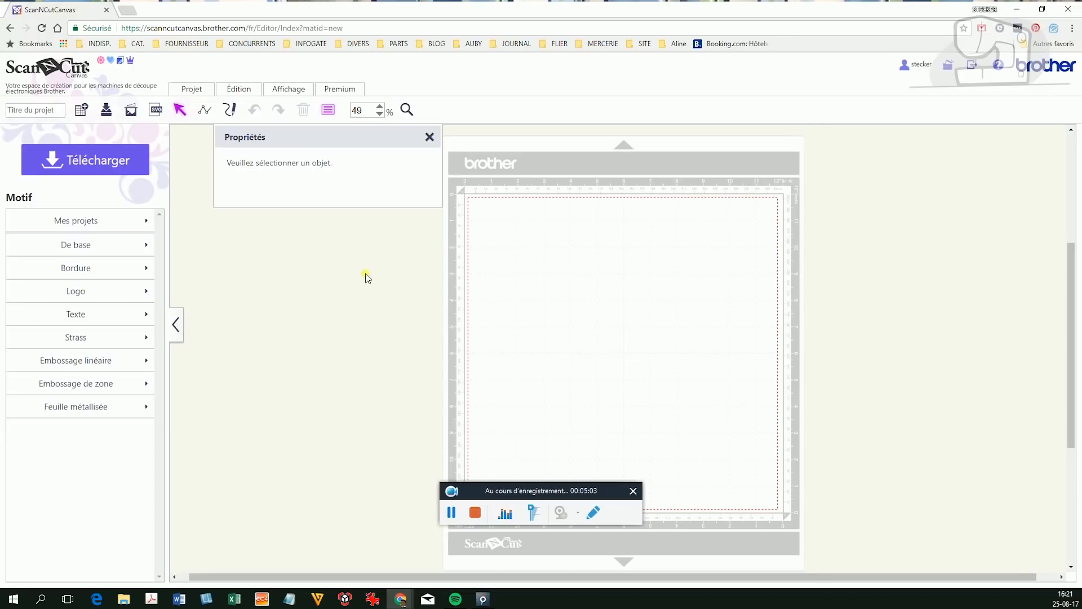
click(430, 137)
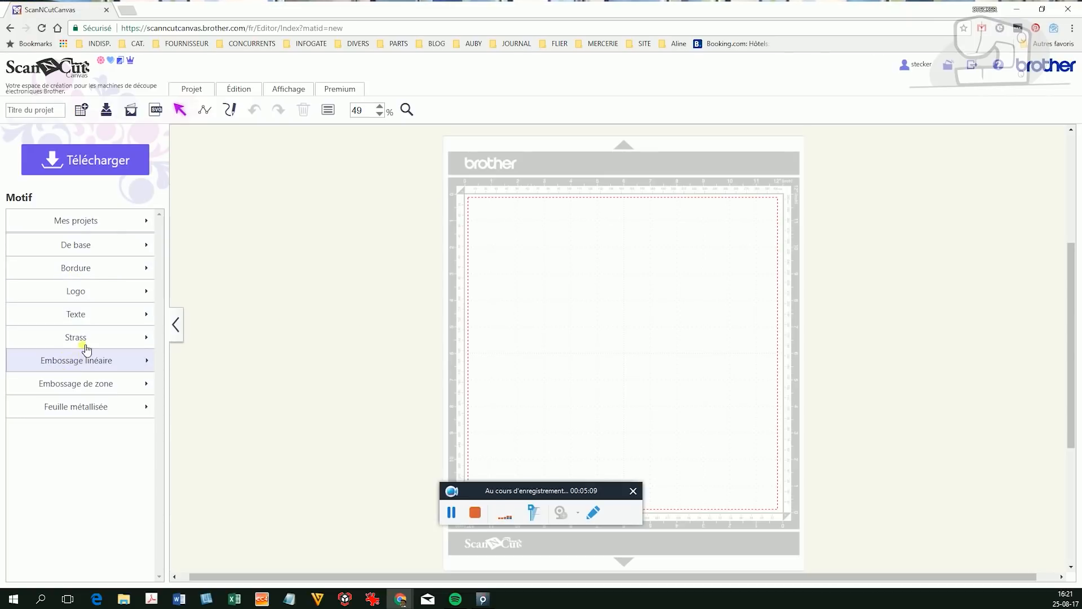
Insert a text object in the first bold sans-serif font and replace its wording with "Bonjour"
click(90, 317)
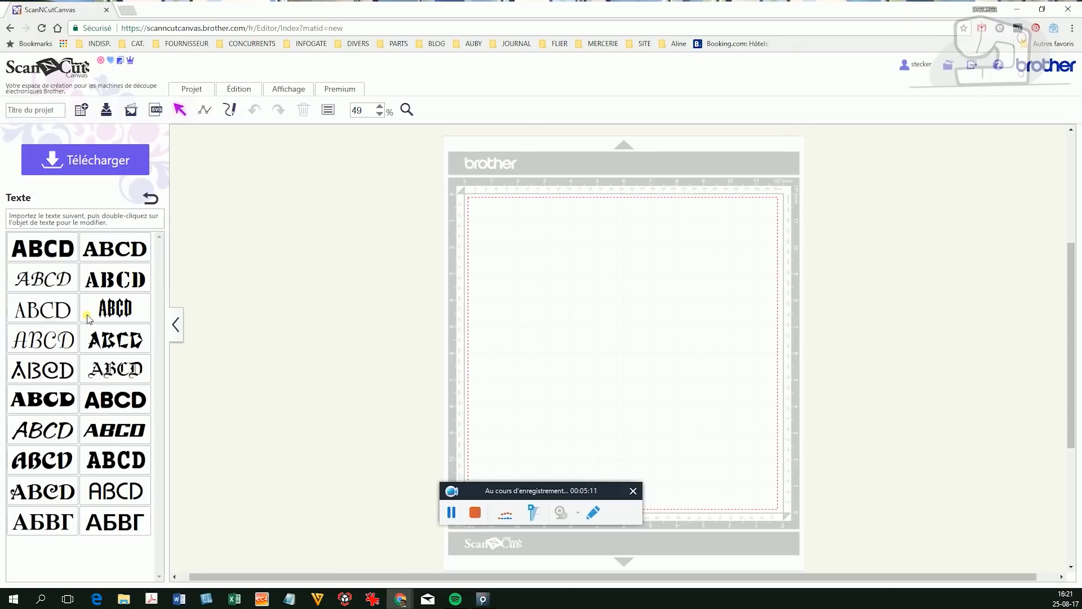
click(52, 248)
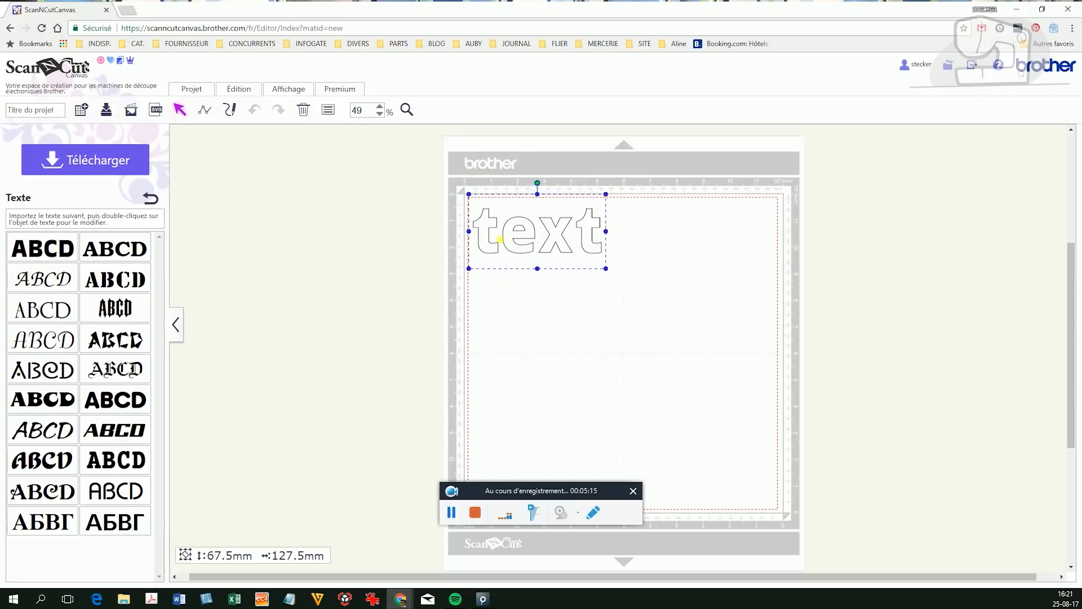
double_click(513, 239)
drag(595, 234, 431, 234)
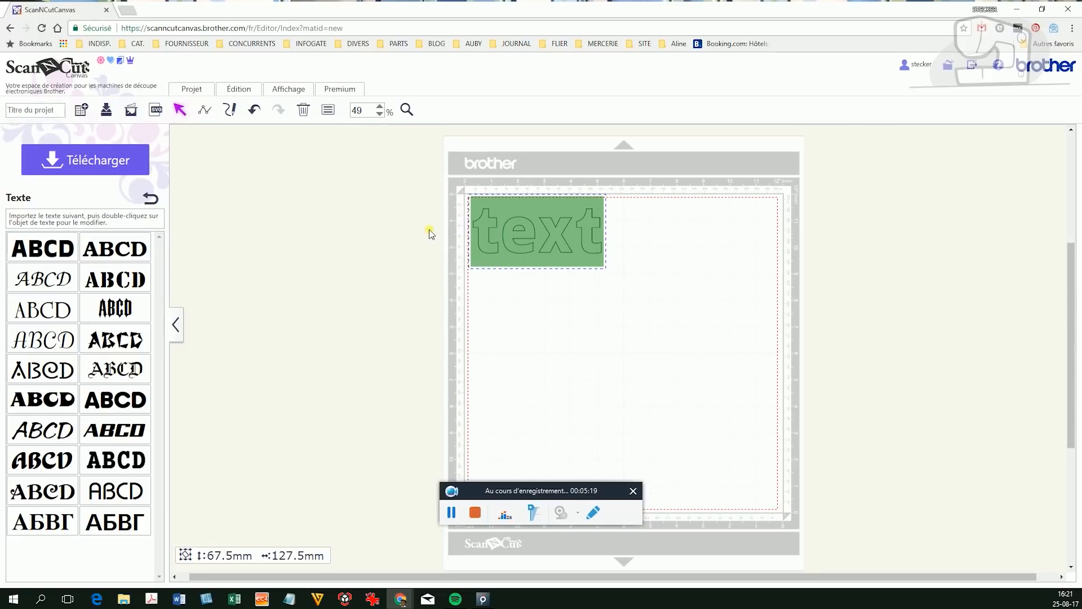
text(Bonjour)
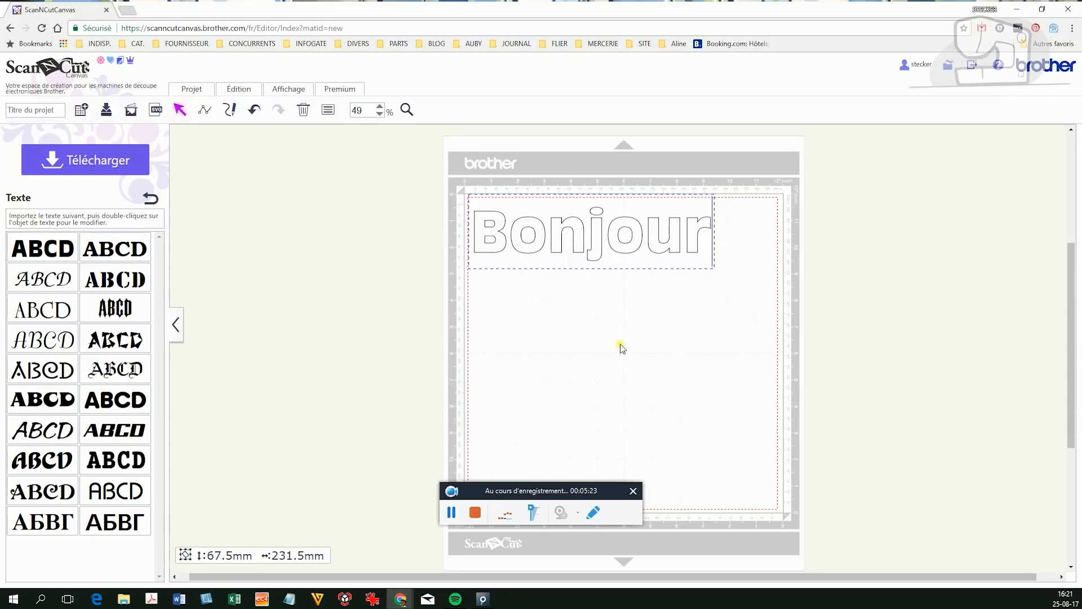
click(759, 274)
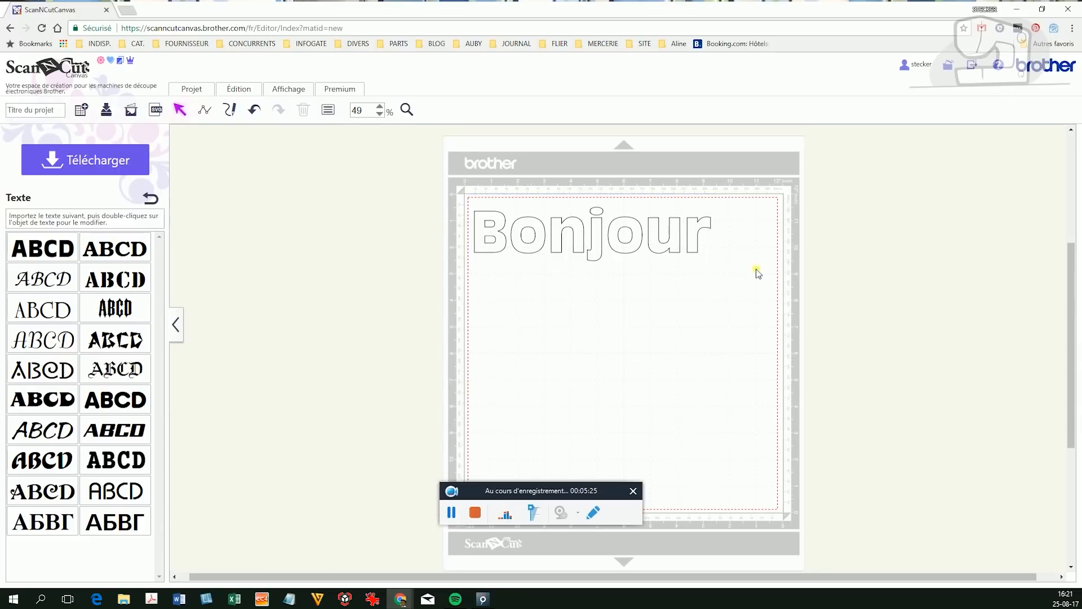
Shift the word Bonjour slightly inward from the mat's corner and divide it into separate letter shapes
click(563, 230)
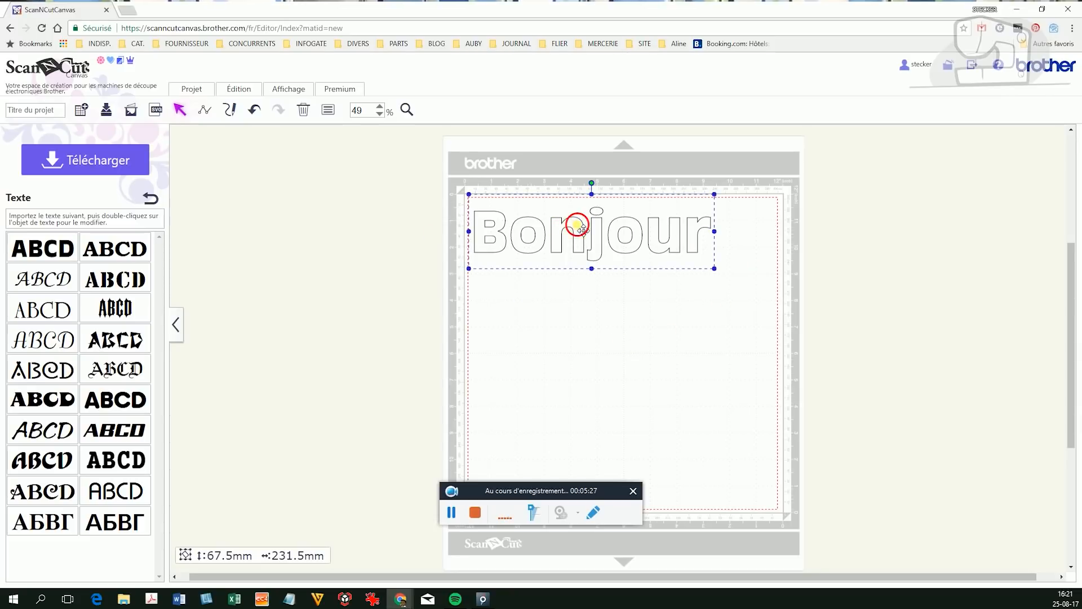
mouse_move(575, 224)
mouse_down()
mouse_move(614, 247)
mouse_move(579, 222)
mouse_up()
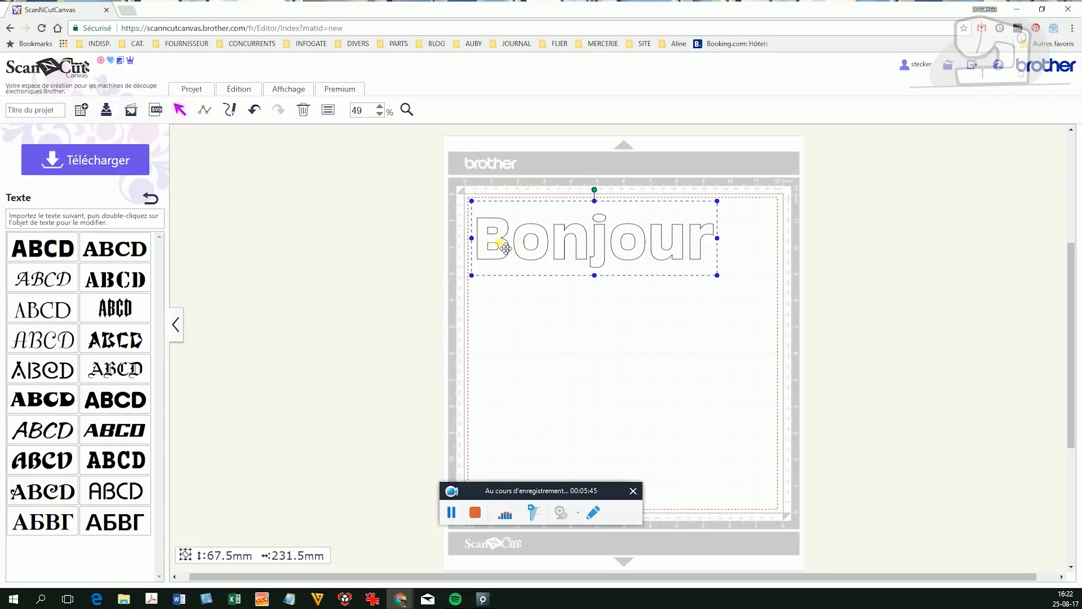
right_click(562, 241)
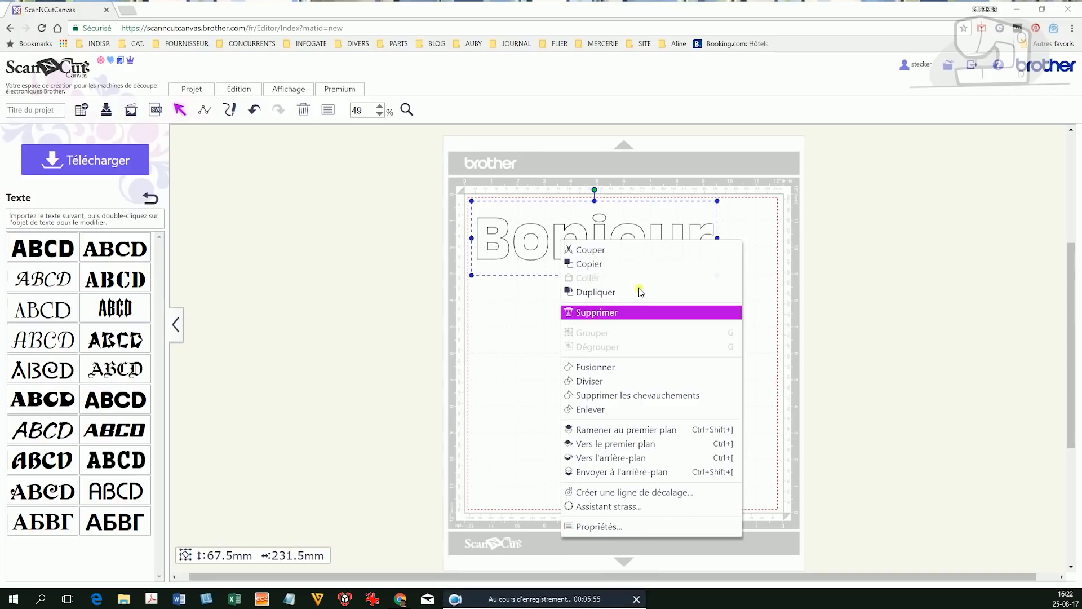
click(590, 381)
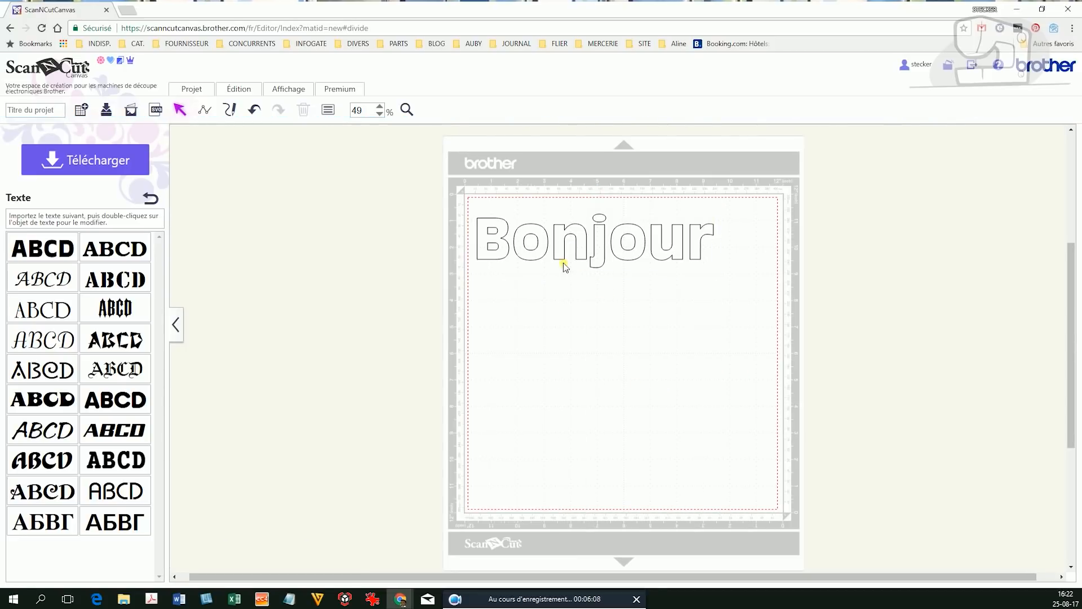
Select all the divided letters together and view the operations available for them, such as Grouper
mouse_move(542, 261)
mouse_down()
mouse_move(529, 299)
mouse_move(527, 263)
mouse_move(543, 263)
mouse_up()
drag(491, 213, 688, 280)
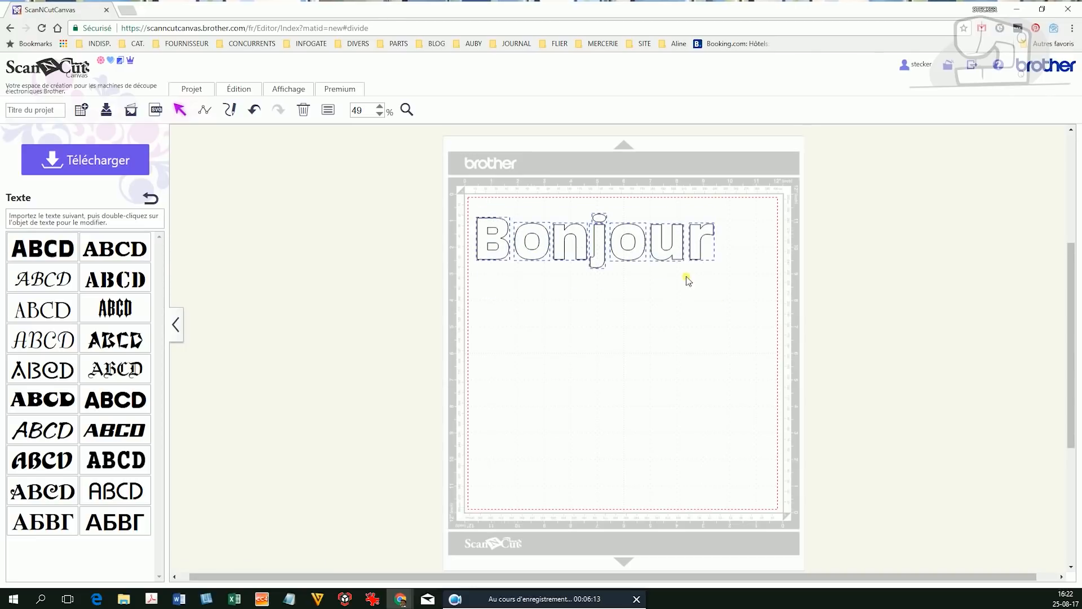
right_click(623, 246)
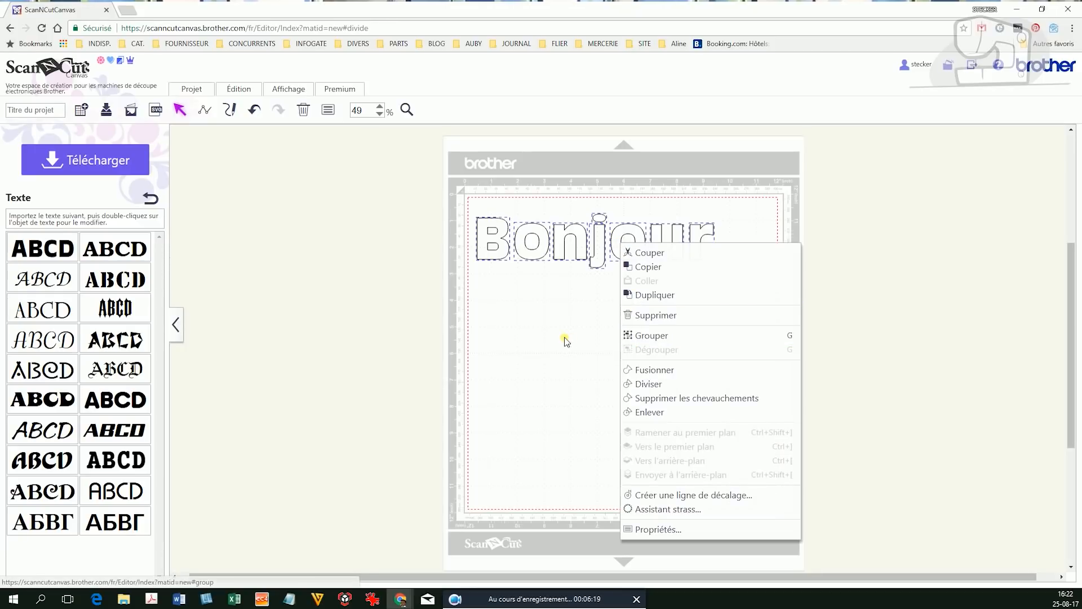
click(554, 307)
click(549, 259)
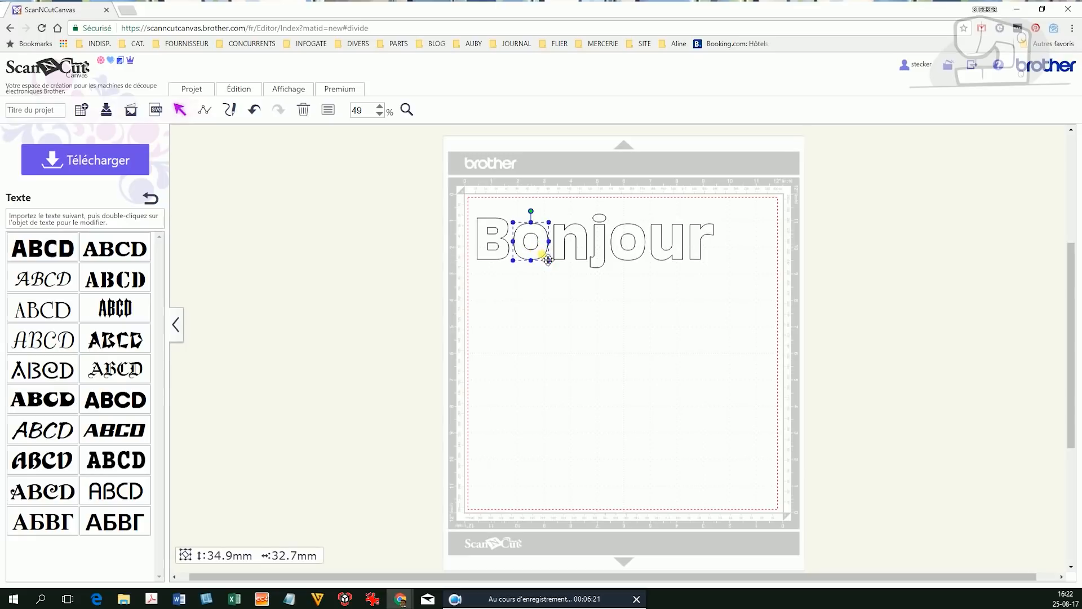
Tilt the letter B counter-clockwise and enlarge it to about 51.8 mm high by 43.7 mm wide
click(497, 230)
drag(498, 211, 492, 212)
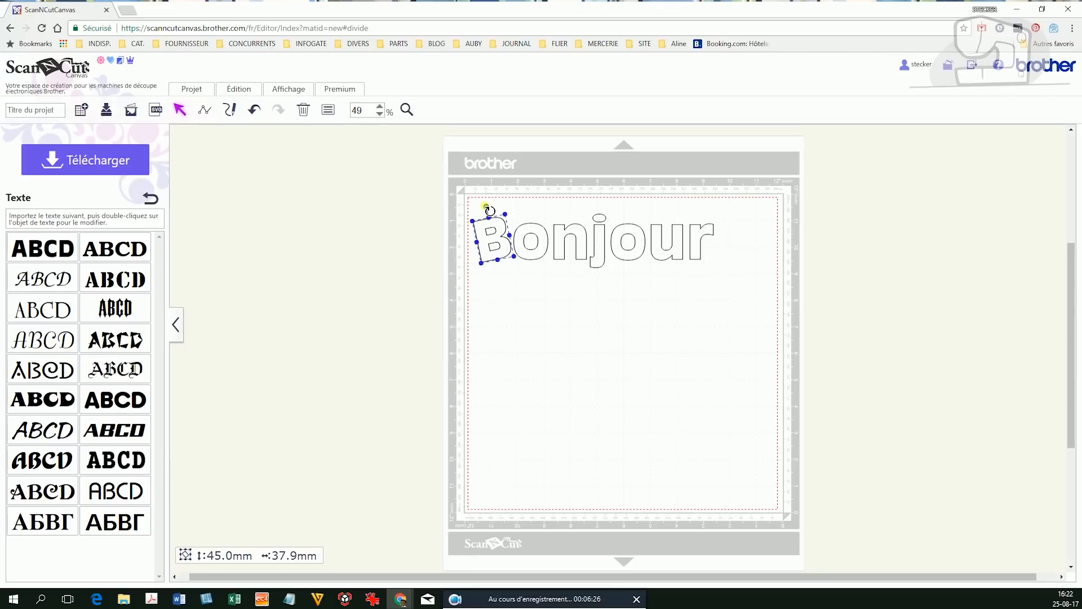
drag(507, 216, 509, 207)
click(507, 237)
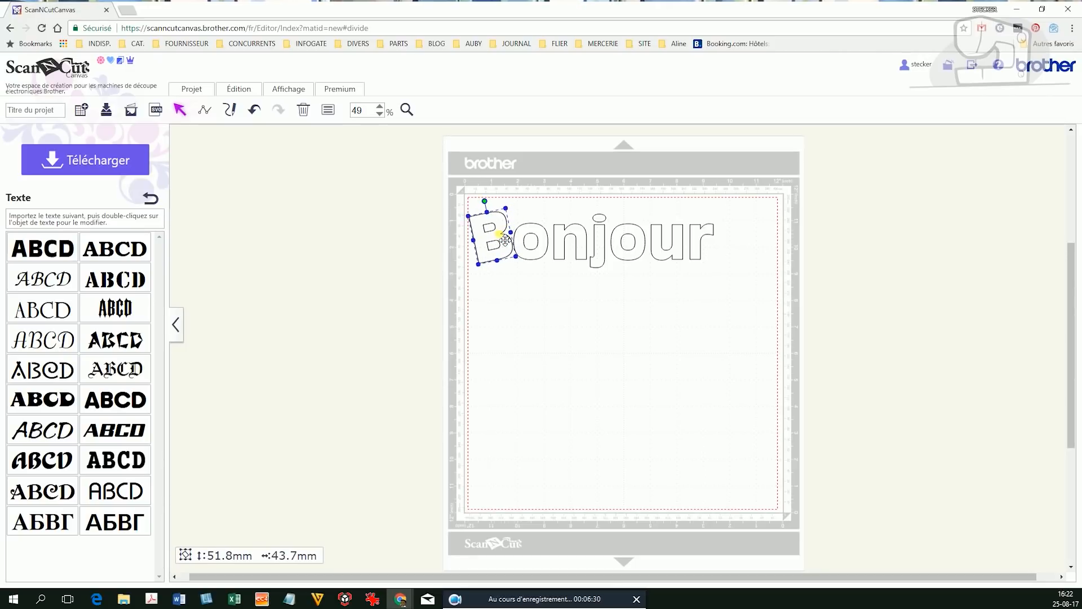
Move the first o so it overlaps the B, and tilt the n slightly and place it over the o's edge
click(525, 237)
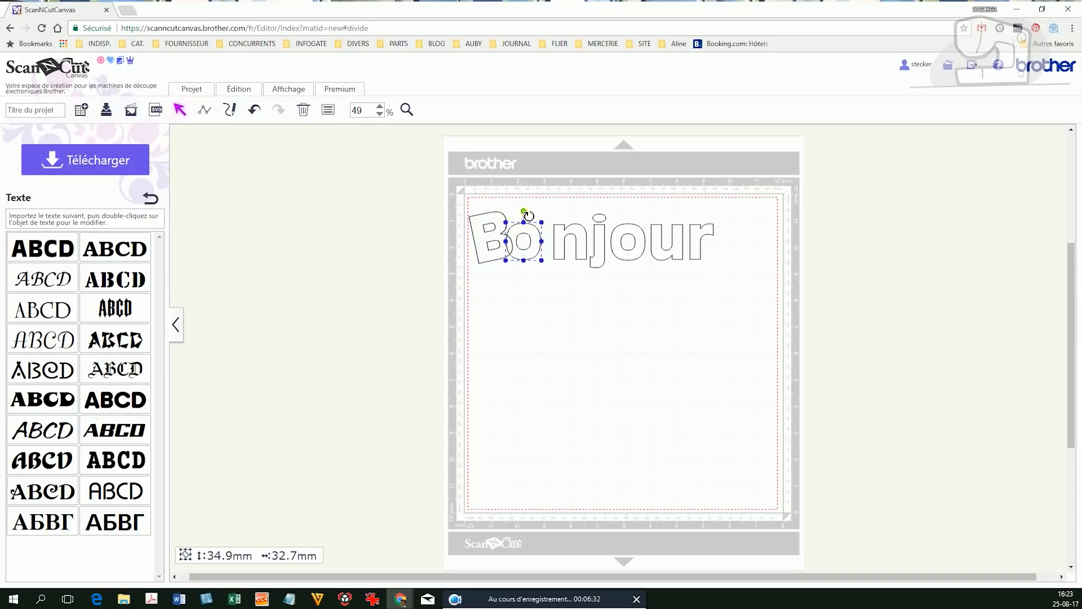
drag(523, 211, 567, 232)
click(571, 232)
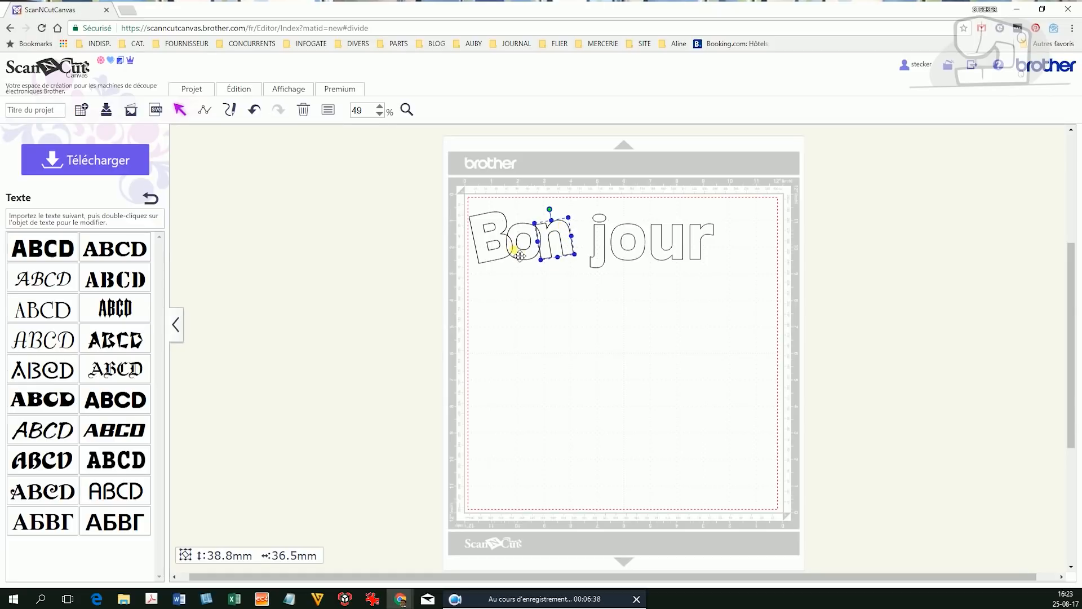
Select the dot and stem of the j, move them closer to the n, and group them into one object
click(586, 213)
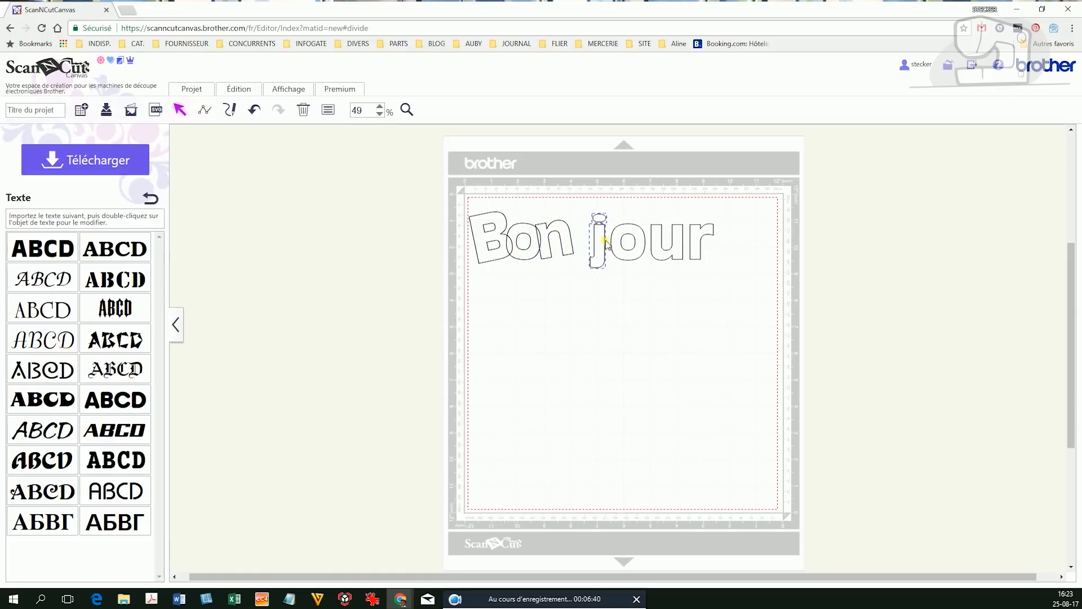
drag(608, 240, 603, 249)
click(605, 261)
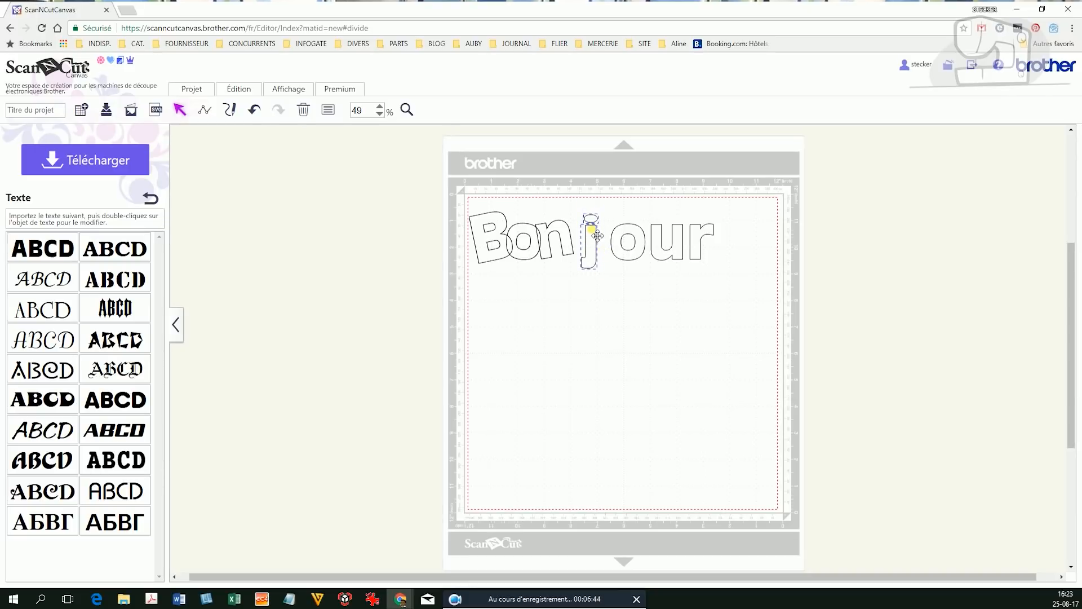
right_click(592, 226)
click(620, 299)
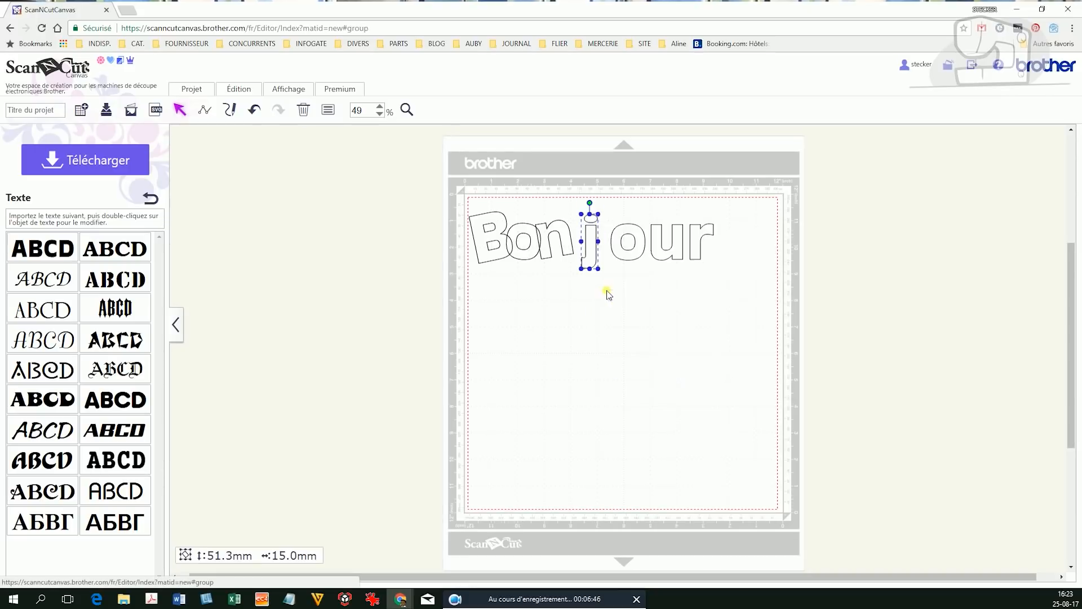
Enlarge and tilt the grouped j, and bring the j, second o and tilted u together so that neighbouring letters overlap
mouse_move(598, 215)
mouse_down()
mouse_move(603, 196)
mouse_move(592, 226)
mouse_move(587, 210)
mouse_move(600, 197)
mouse_up()
drag(597, 239, 633, 213)
click(604, 228)
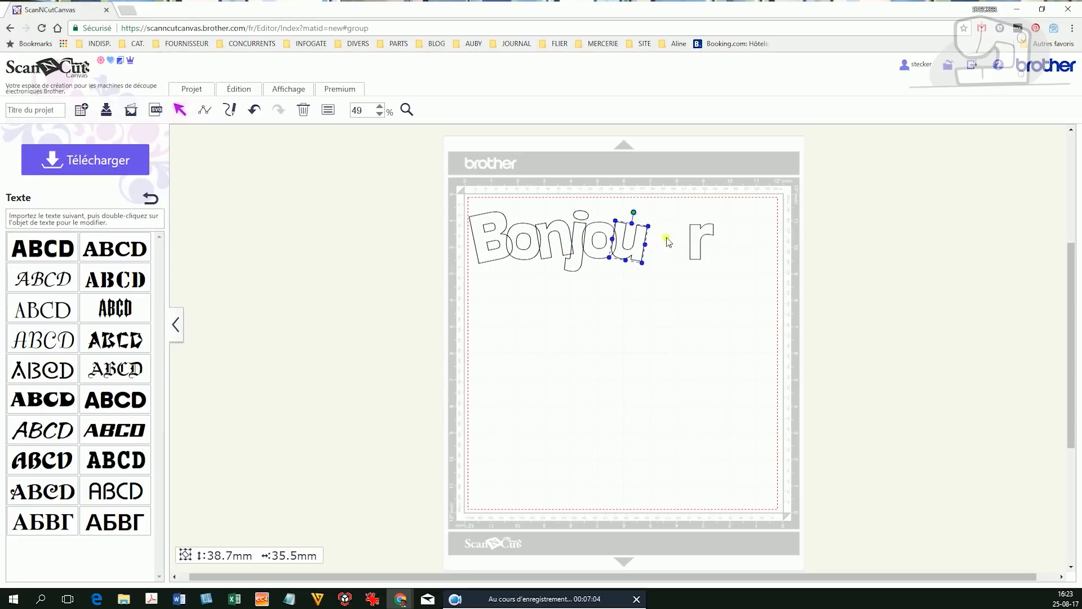
Place the r so it overlaps the u, and merge all the letters of Bonjour into one outline
drag(697, 241, 659, 238)
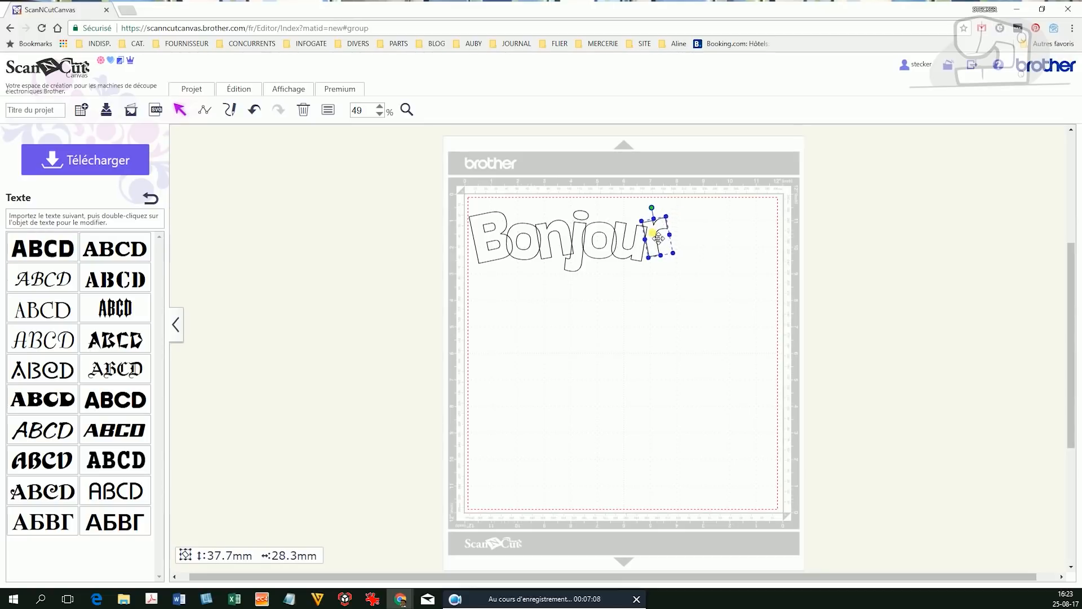
click(678, 302)
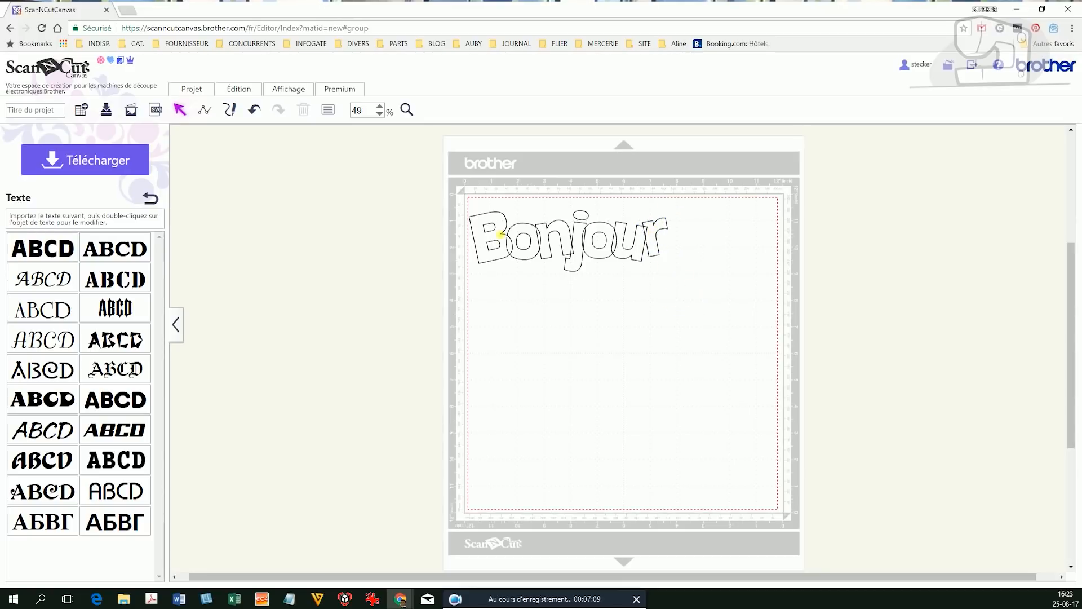
drag(458, 199, 706, 299)
click(249, 91)
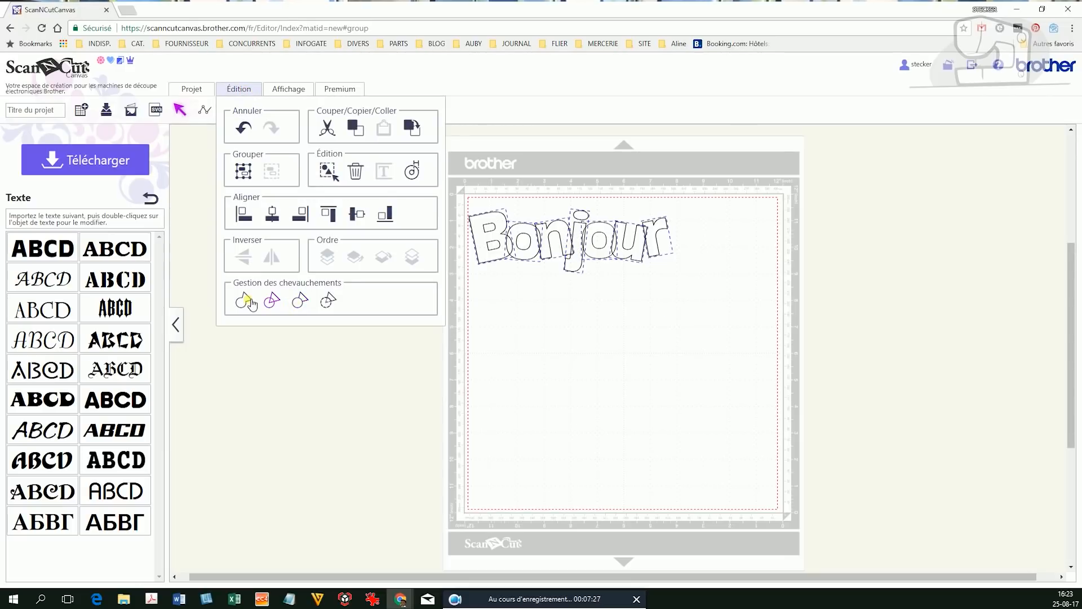
right_click(556, 235)
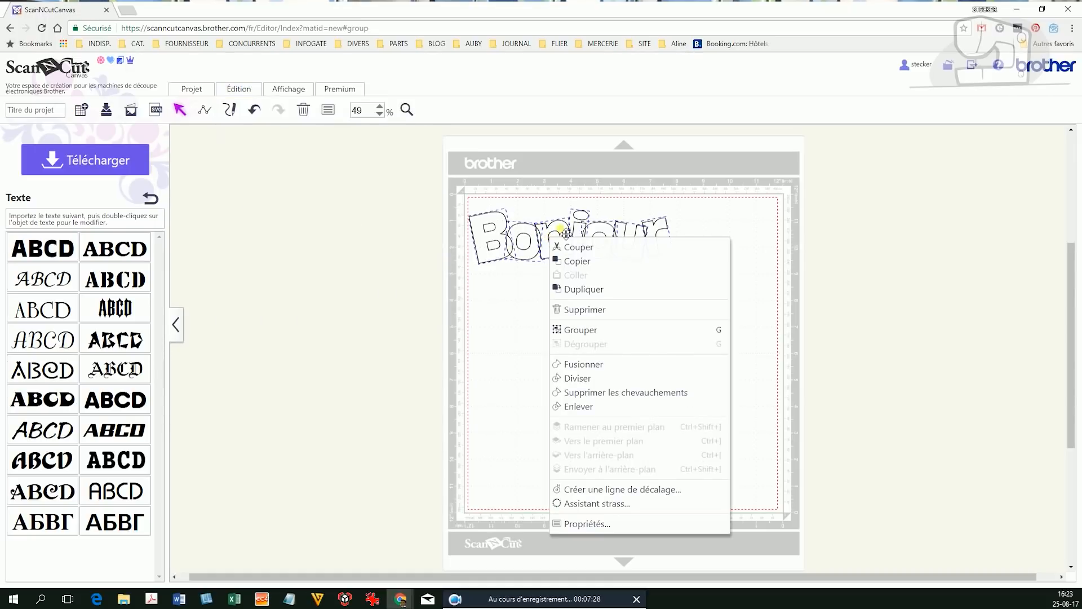
click(583, 365)
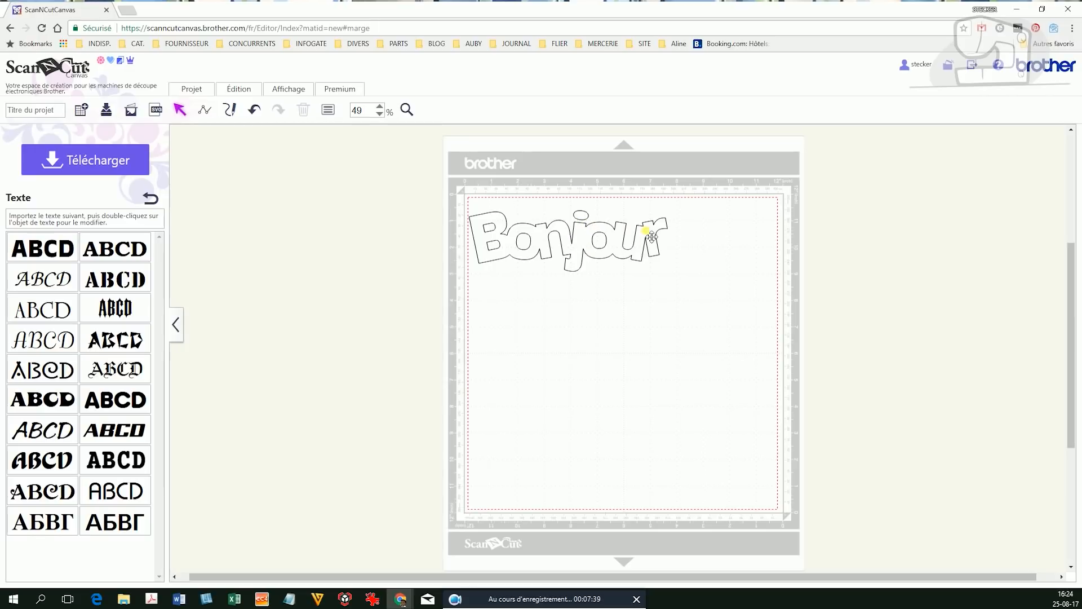
Move the merged word lower on the mat and place the j's dot so it overlaps the stem
drag(635, 258, 652, 297)
drag(581, 215, 602, 237)
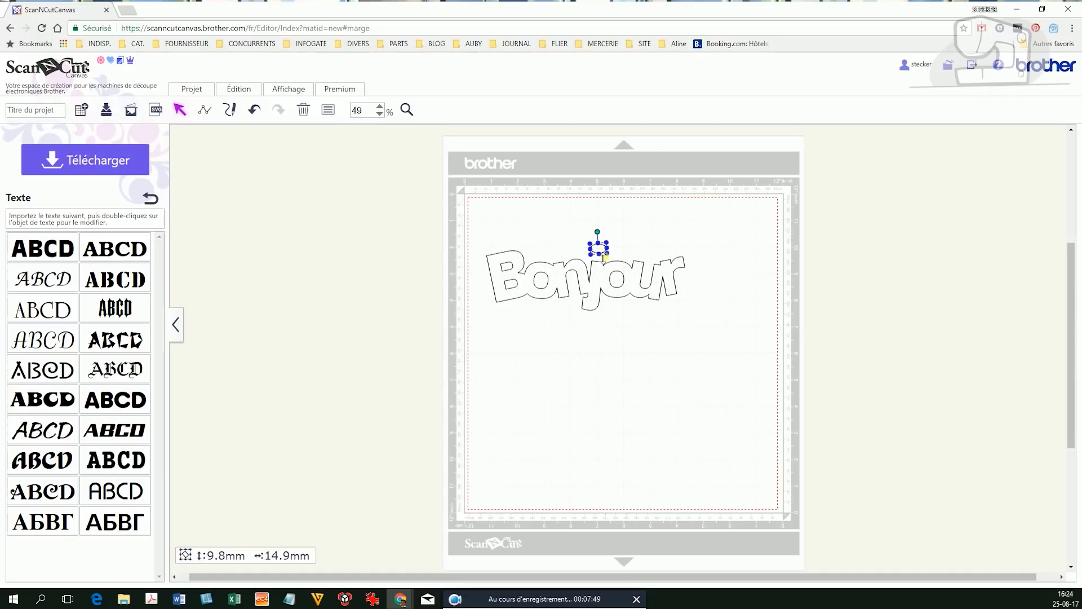
drag(604, 254, 605, 263)
Select the word together with the j's dot and merge them into a single shape
click(581, 313)
click(614, 284)
click(466, 222)
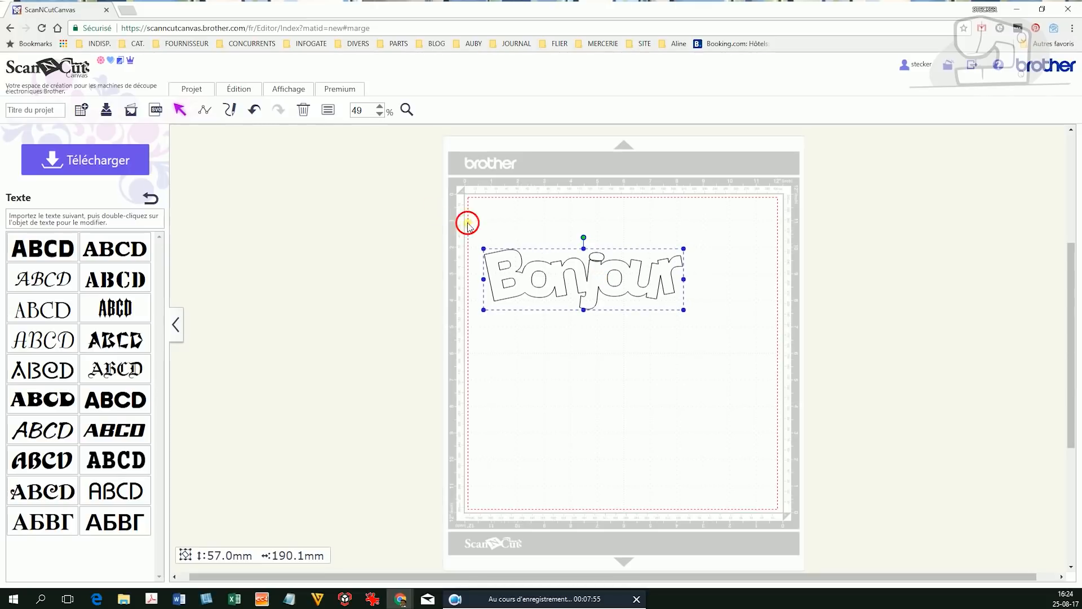
right_click(628, 292)
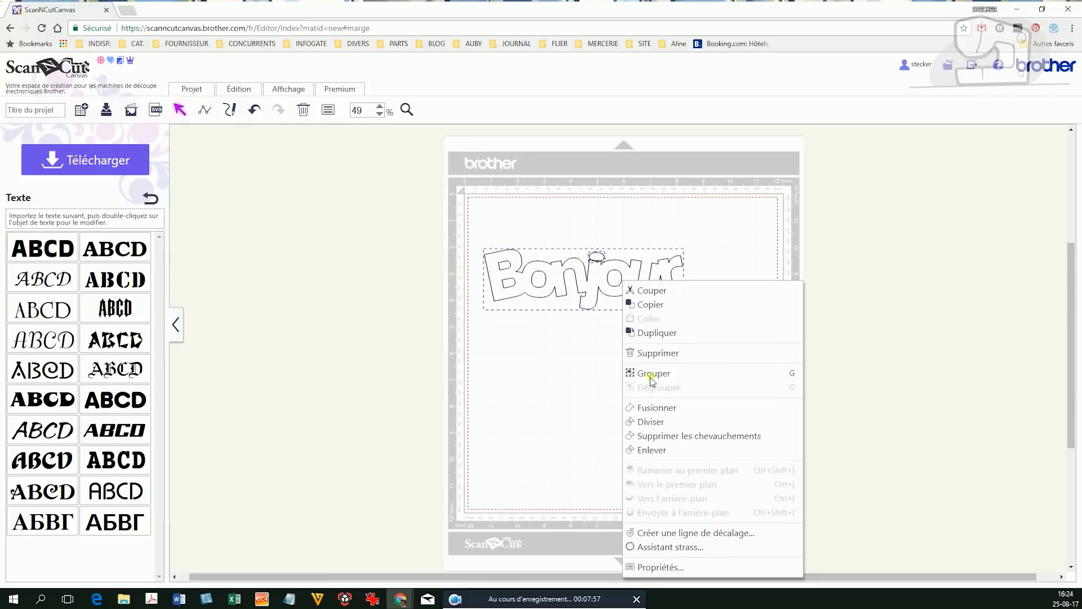
click(657, 406)
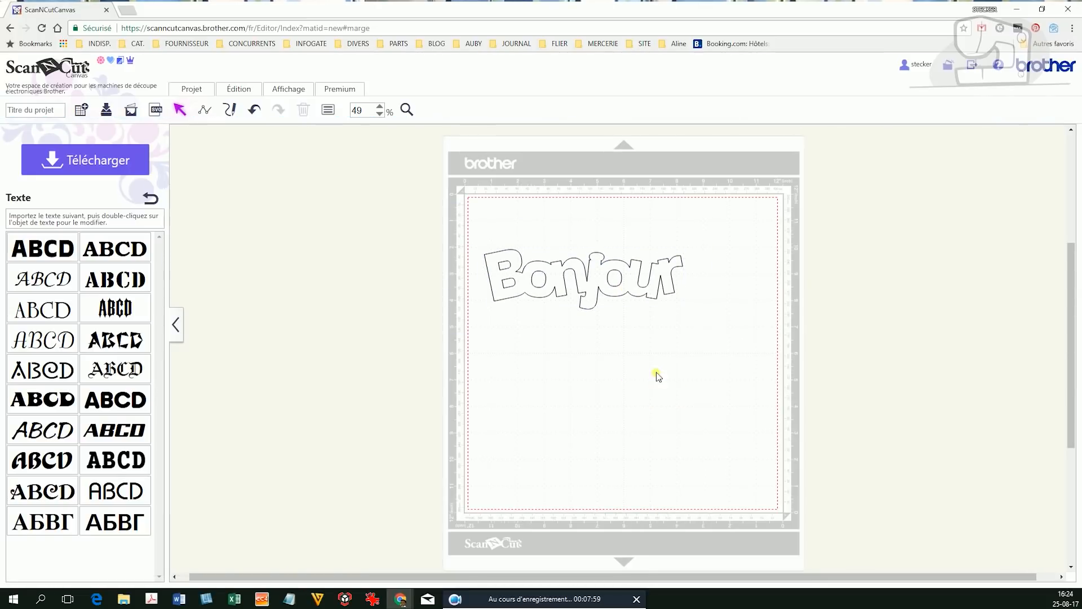
Move the merged word near the mat's upper edge and enlarge it to about 85.7 mm high by 285.6 mm wide
click(596, 290)
drag(599, 291, 592, 255)
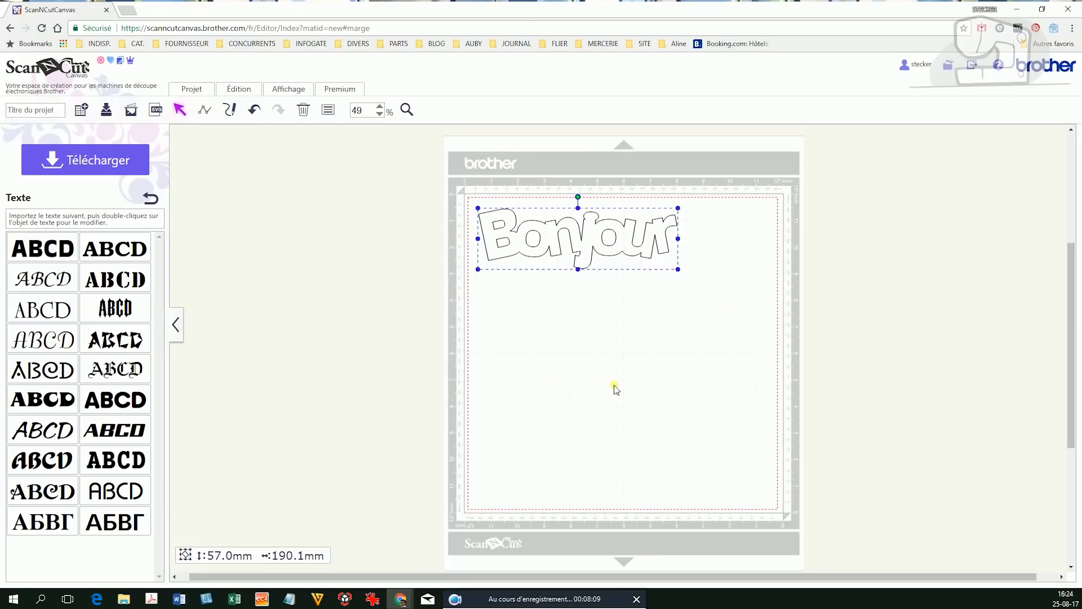
drag(678, 269, 771, 334)
drag(683, 268, 680, 263)
drag(756, 288, 776, 300)
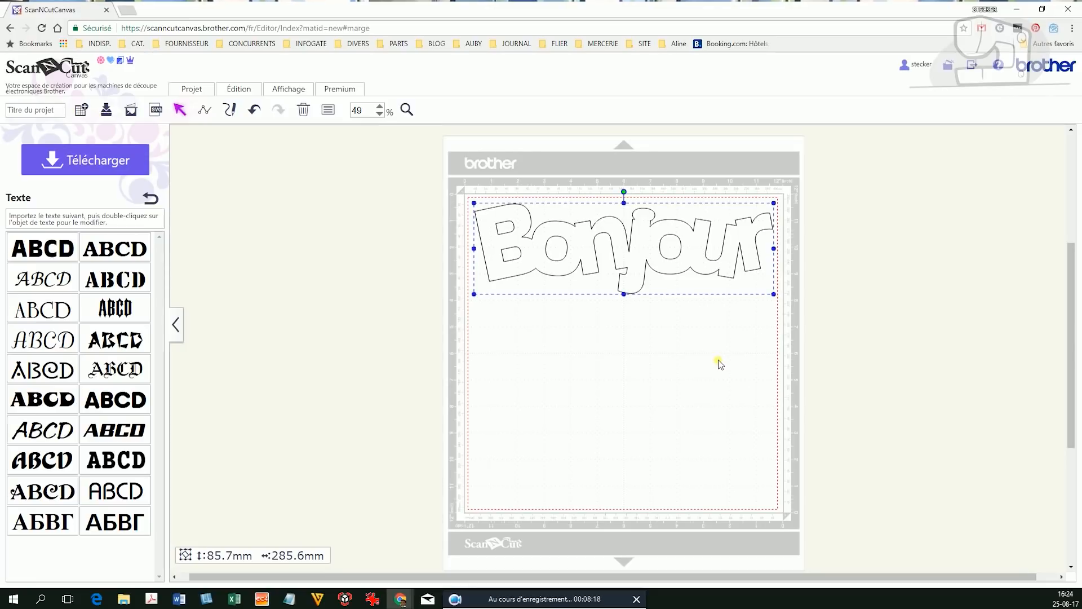
click(682, 371)
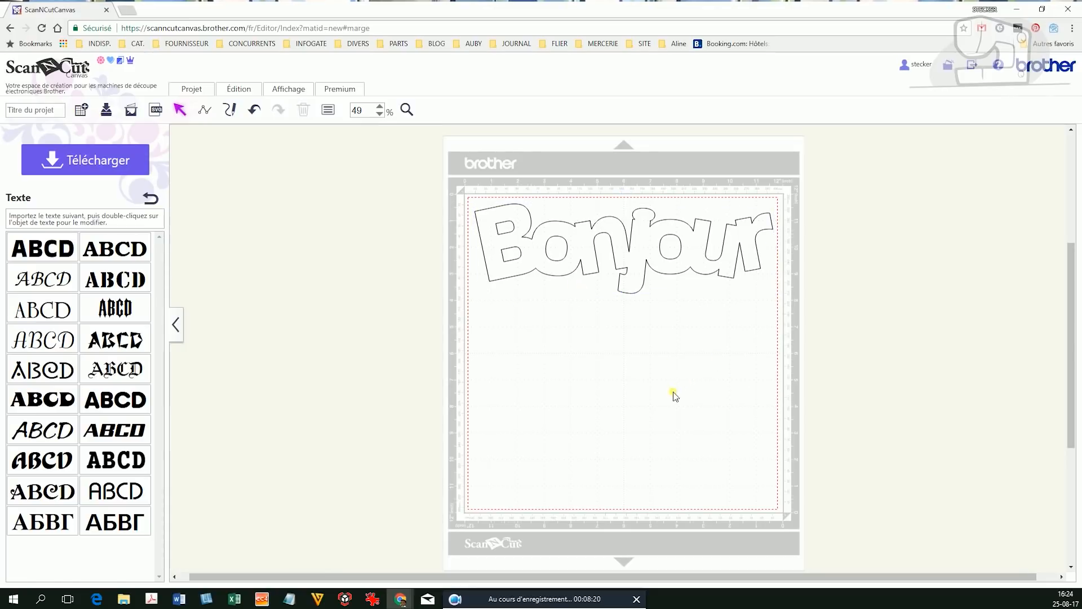
drag(739, 347, 536, 194)
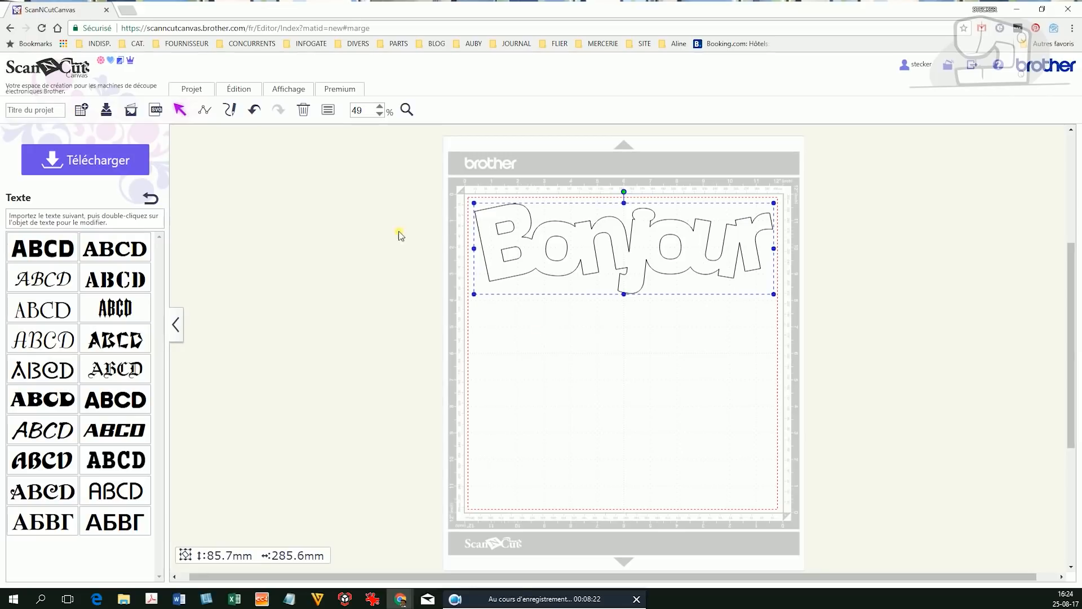
Change the project's mat size to 12 × 24 inches (305 × 610 mm)
click(205, 94)
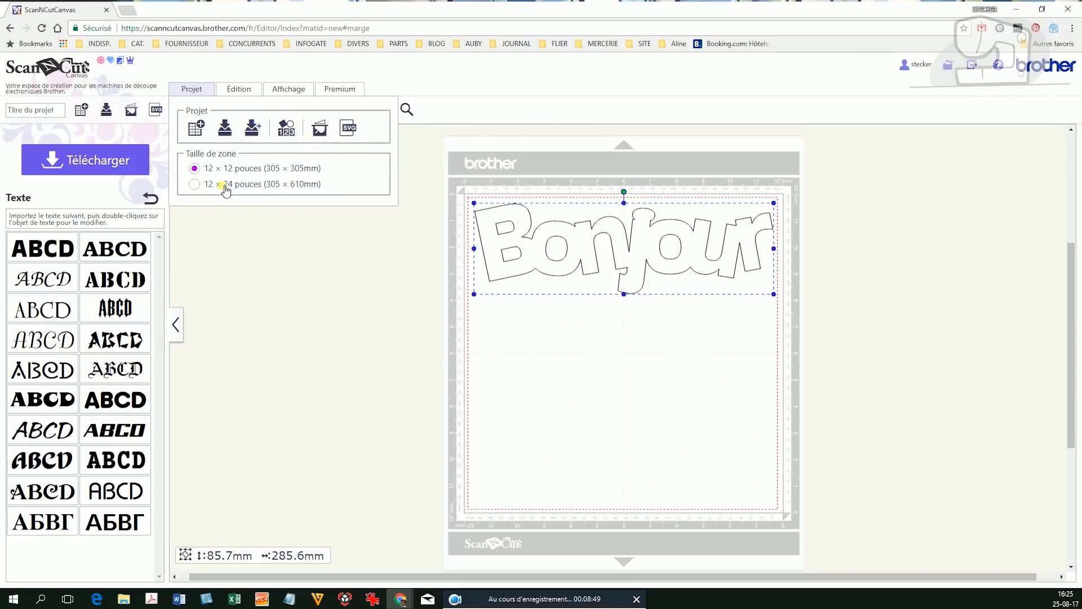
click(194, 184)
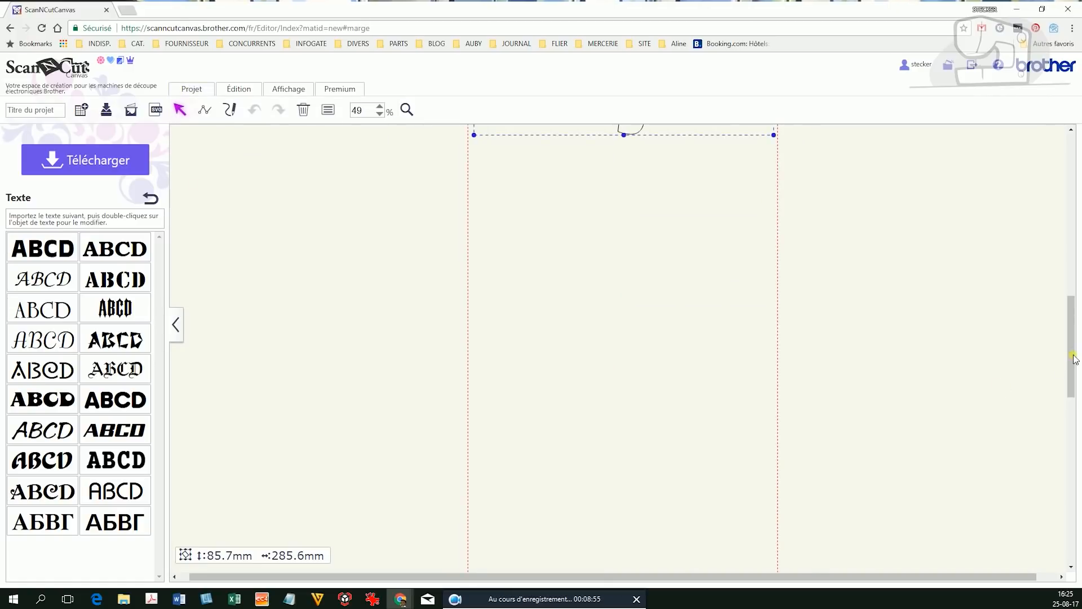
scroll(1073, 361, up, 4)
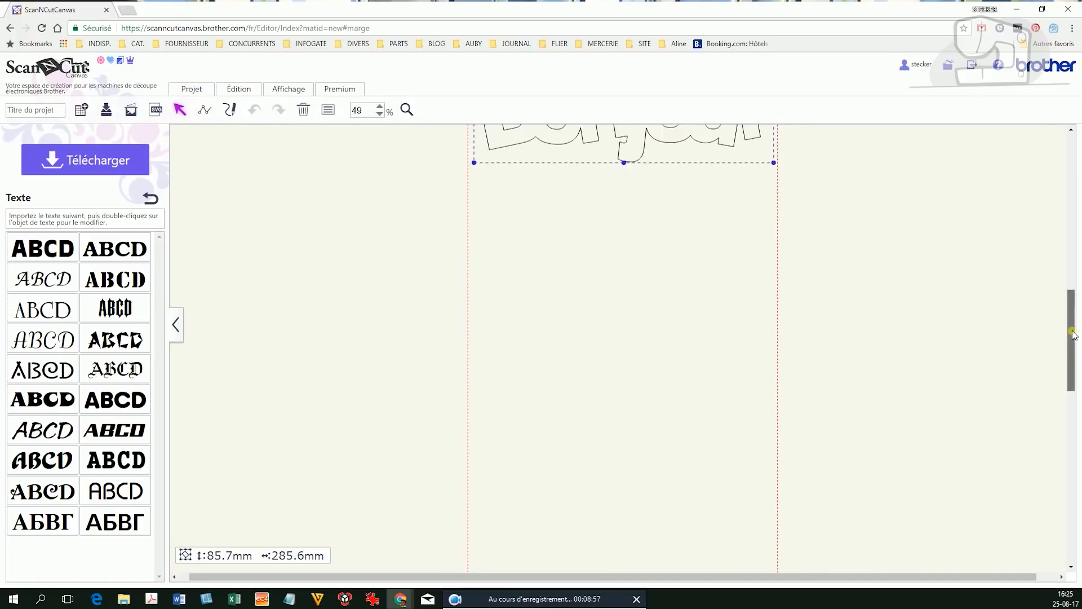
scroll(1073, 316, down, 2)
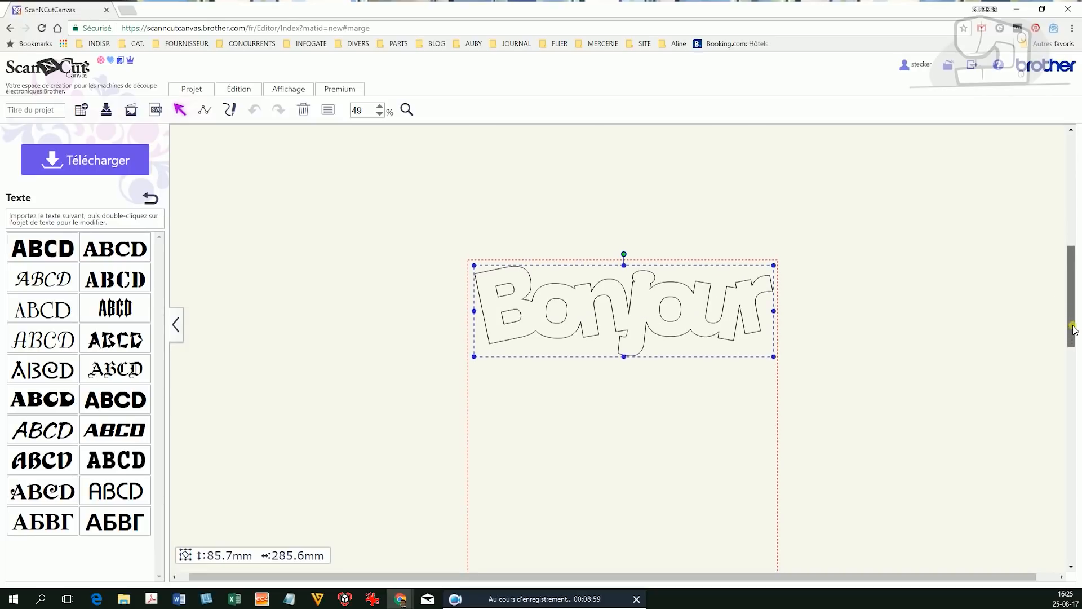
mouse_move(1080, 276)
mouse_down()
mouse_move(1061, 407)
mouse_move(1065, 288)
mouse_up()
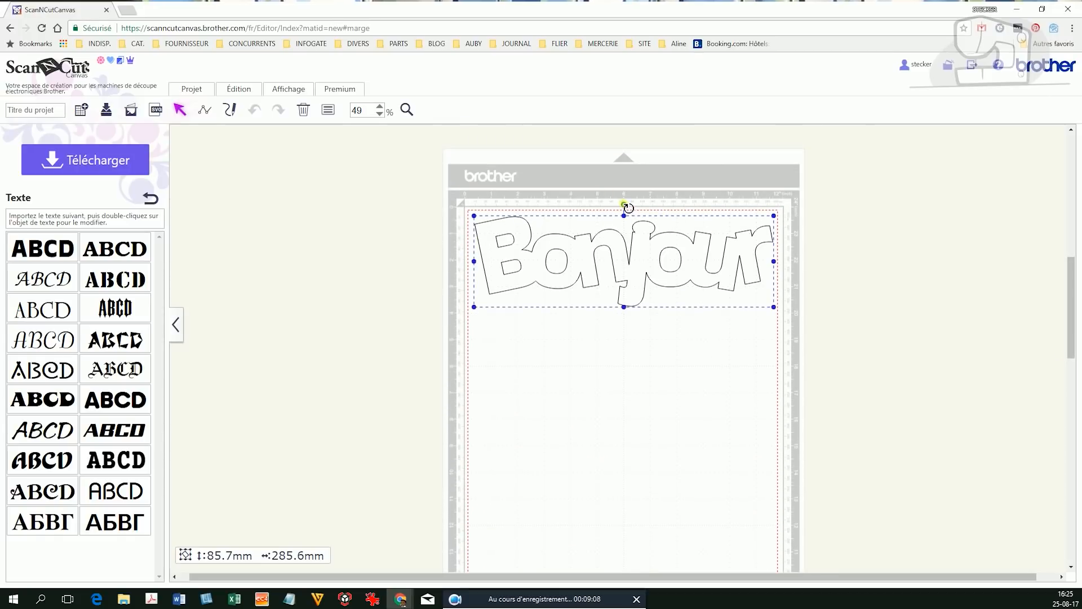
Rotate the word a quarter turn counter-clockwise and enlarge it along the mat to about 590 mm high by 185.5 mm wide
drag(623, 205, 572, 260)
drag(640, 239, 555, 347)
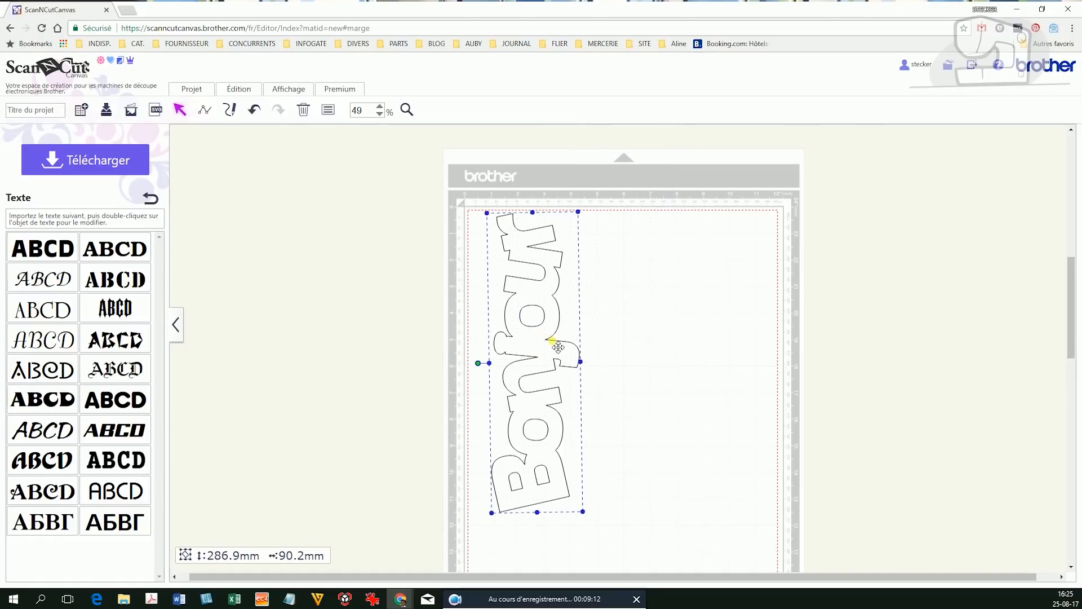
drag(1073, 327, 1073, 367)
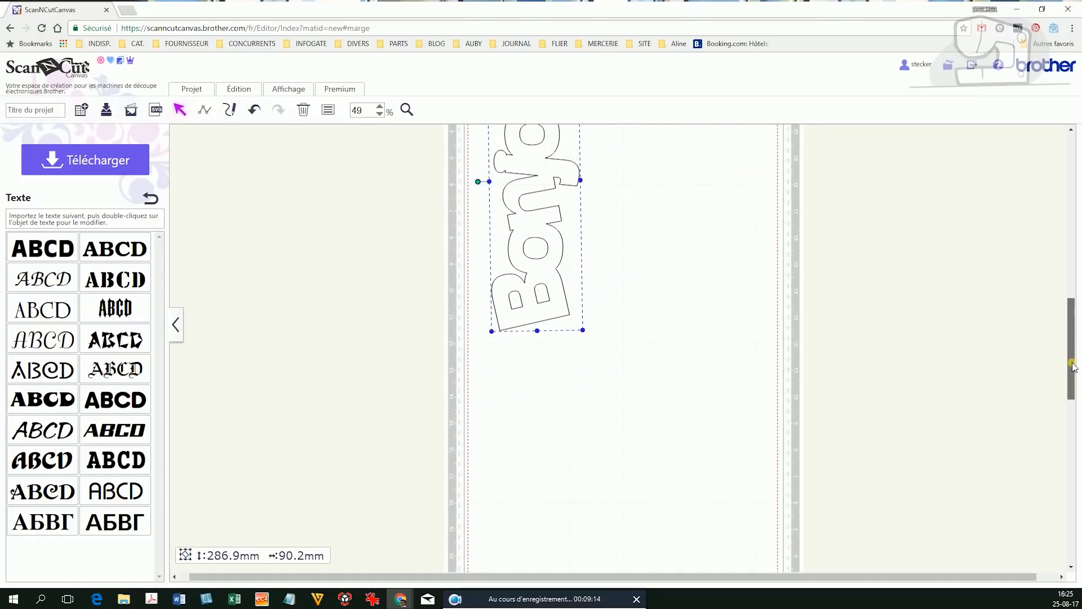
click(380, 113)
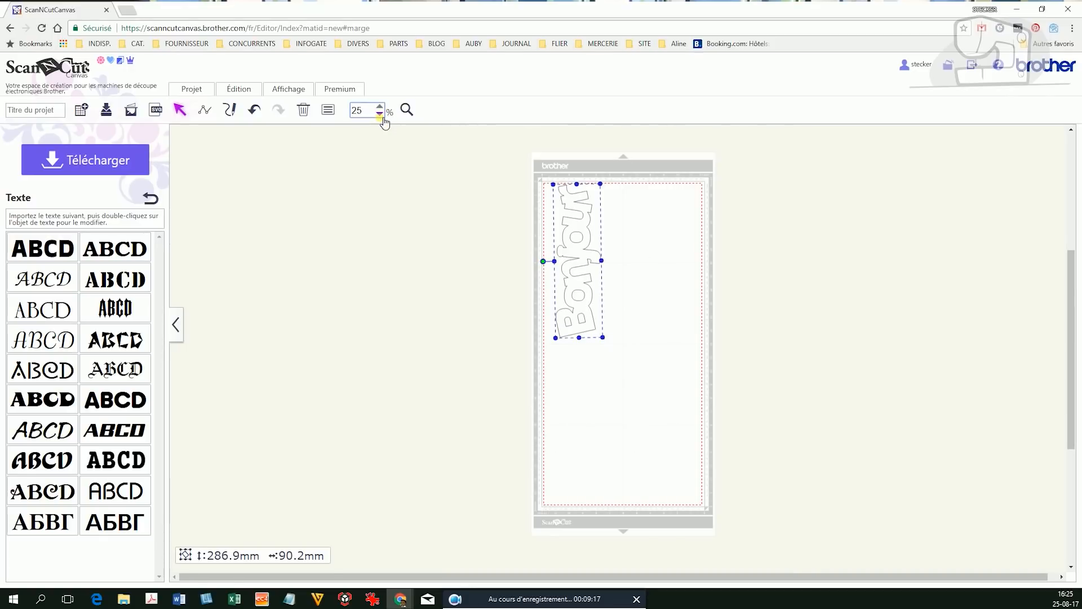
drag(604, 339, 654, 498)
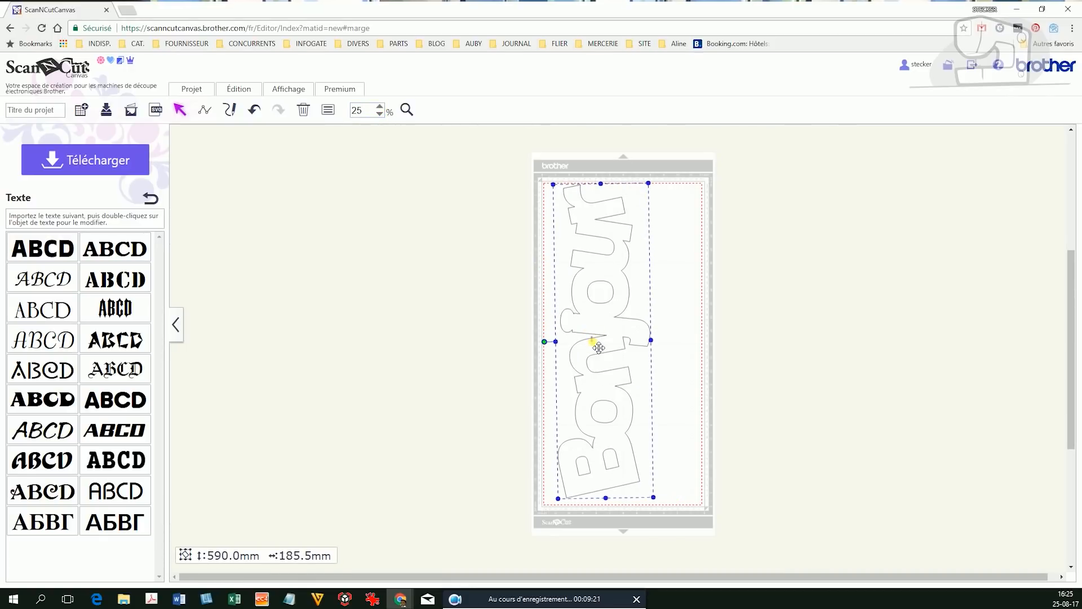
click(756, 427)
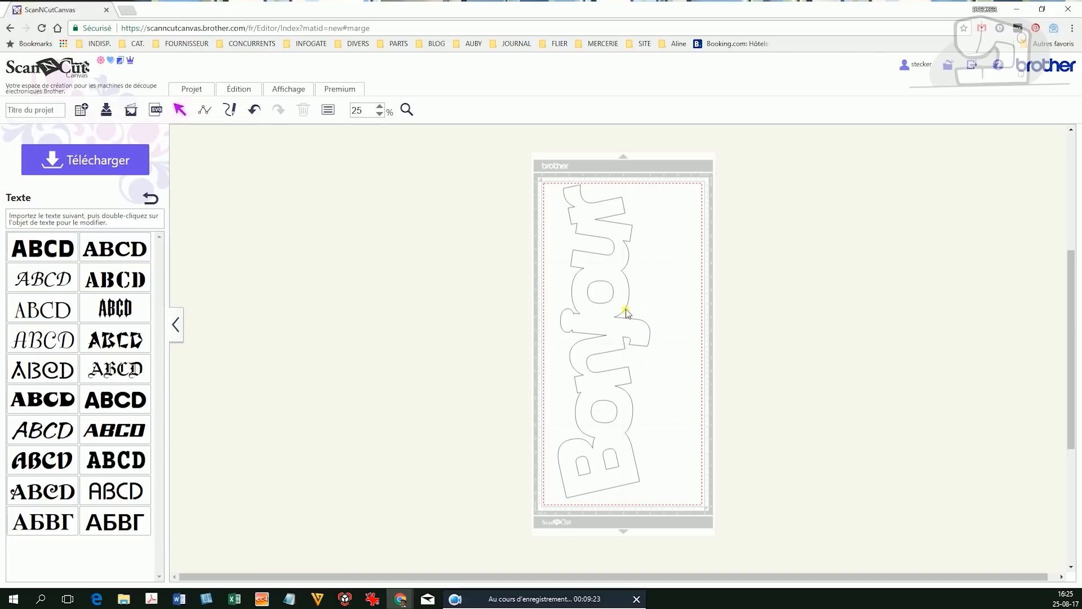
drag(616, 314, 623, 322)
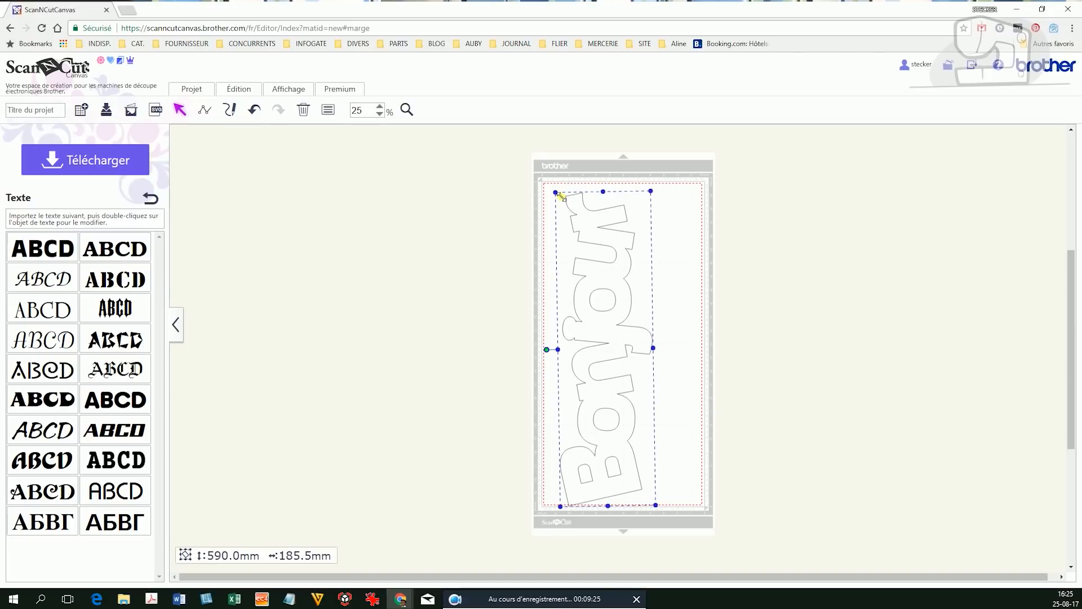
Undo the word's moves, enlargement and rotation, and set the mat size to 12 × 12 inches (305 × 305 mm)
click(257, 113)
click(257, 113)
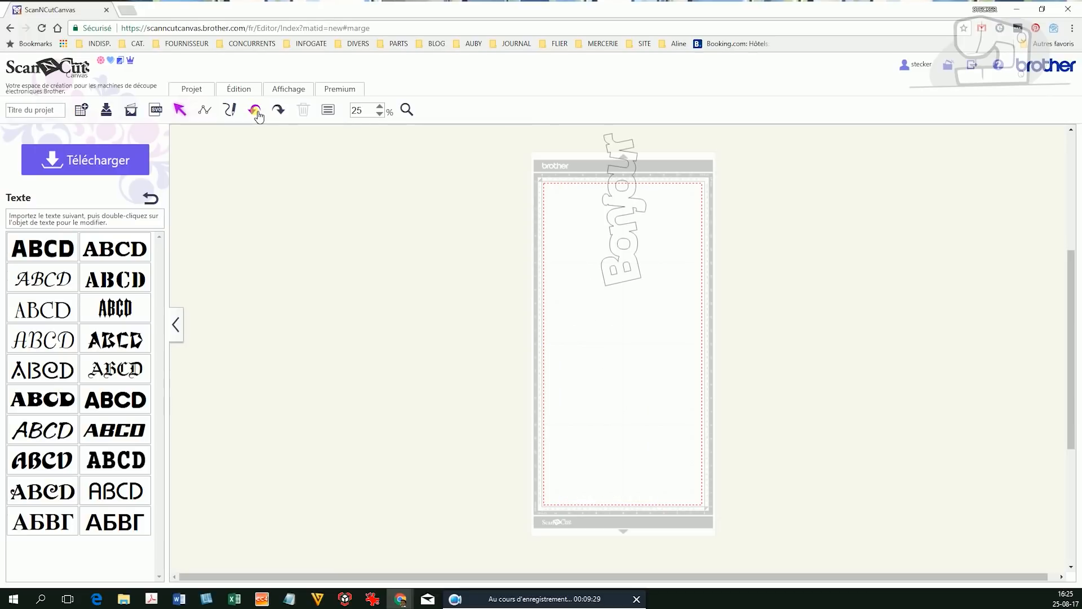
click(255, 110)
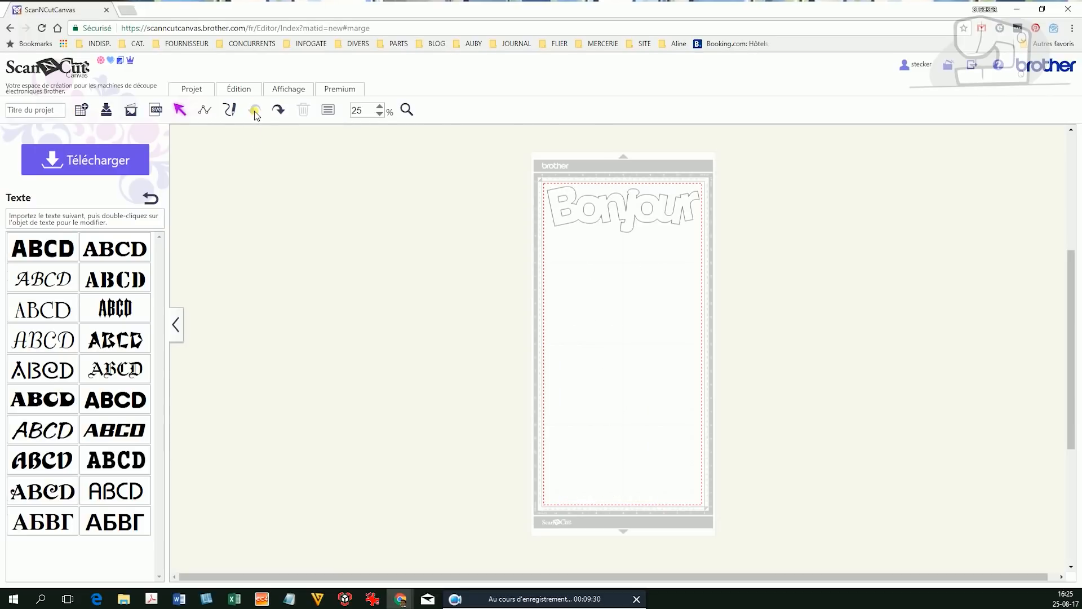
click(204, 92)
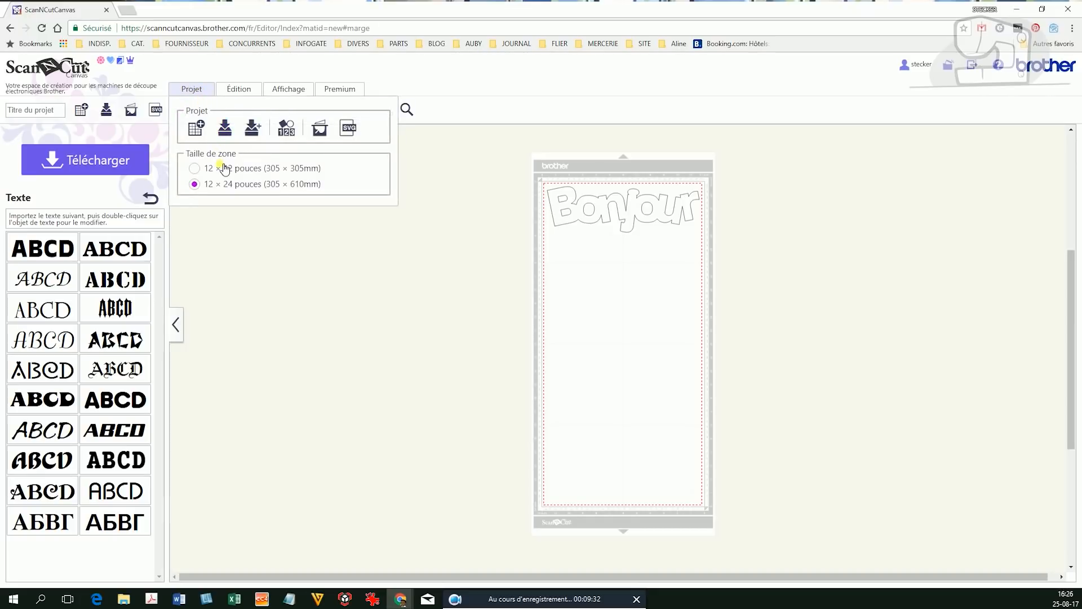
click(195, 168)
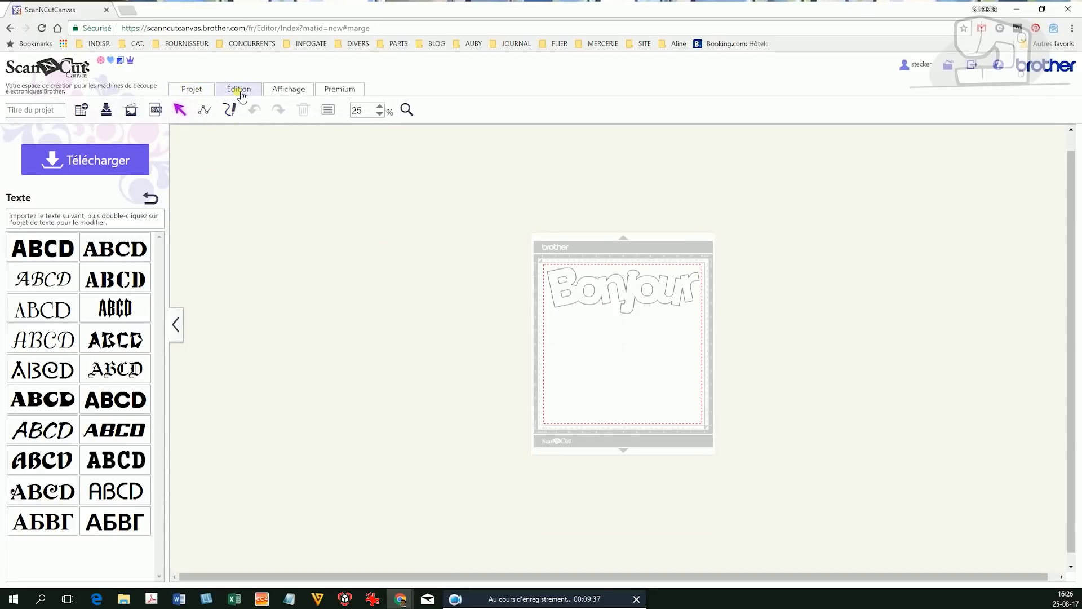
Add the border pattern with leaves and star-shaped flowers, and place it across the mat just below the word
click(382, 106)
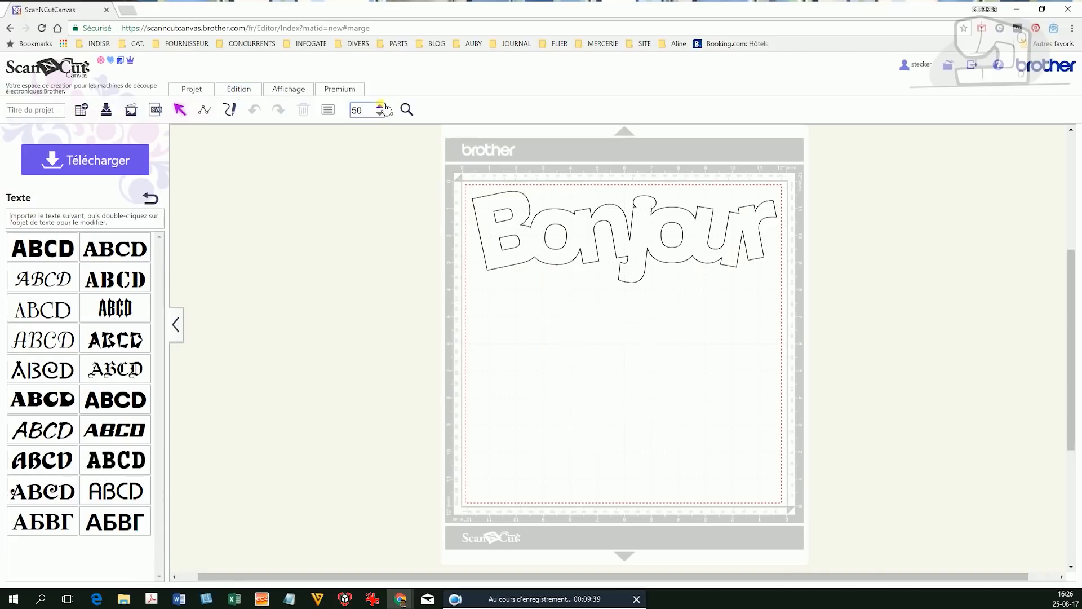
click(231, 94)
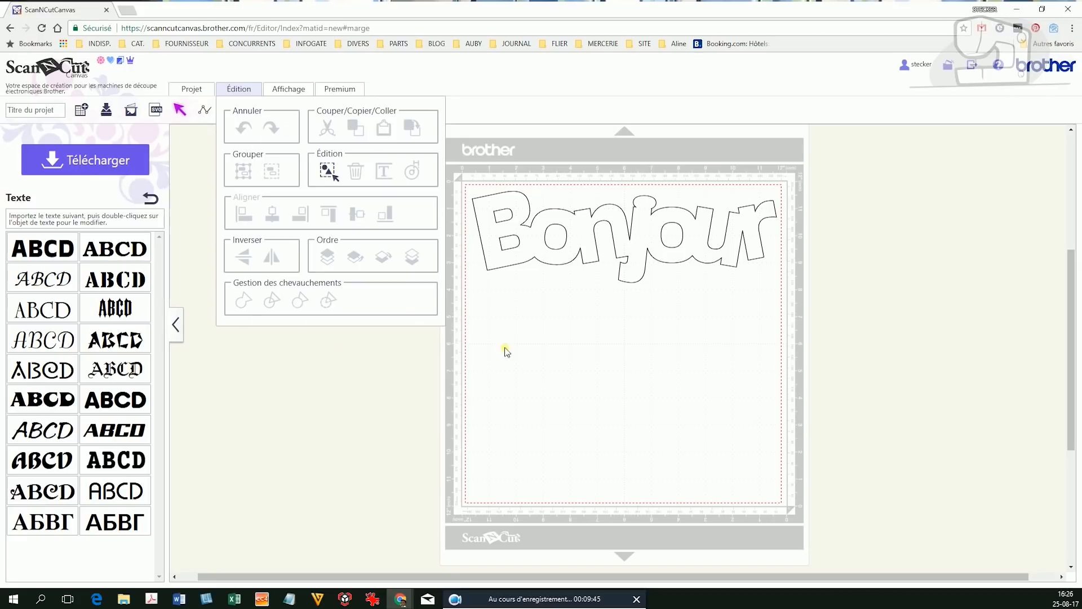
click(653, 242)
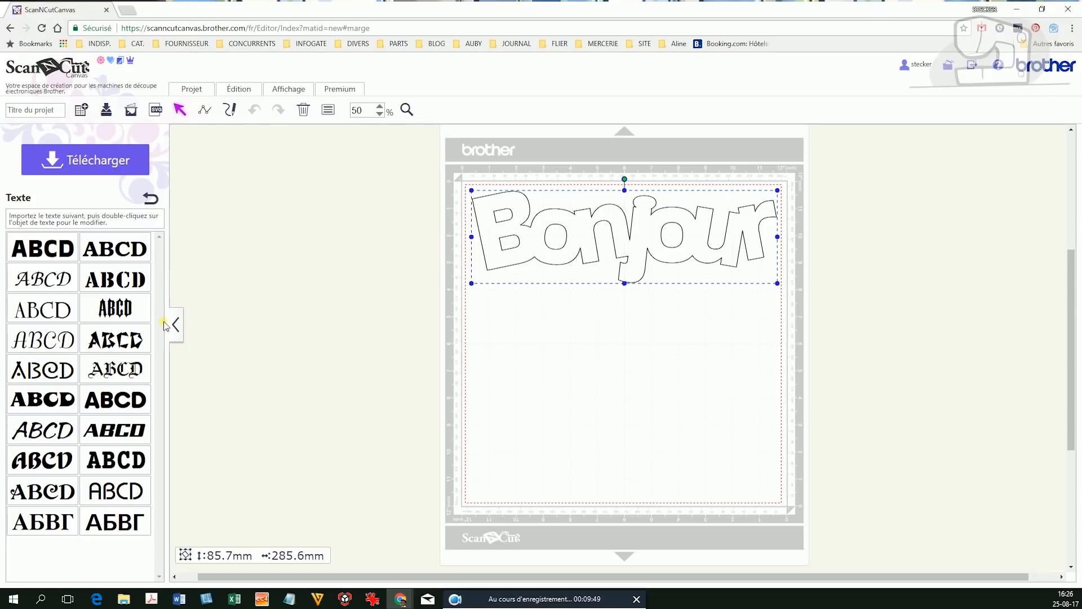
click(151, 198)
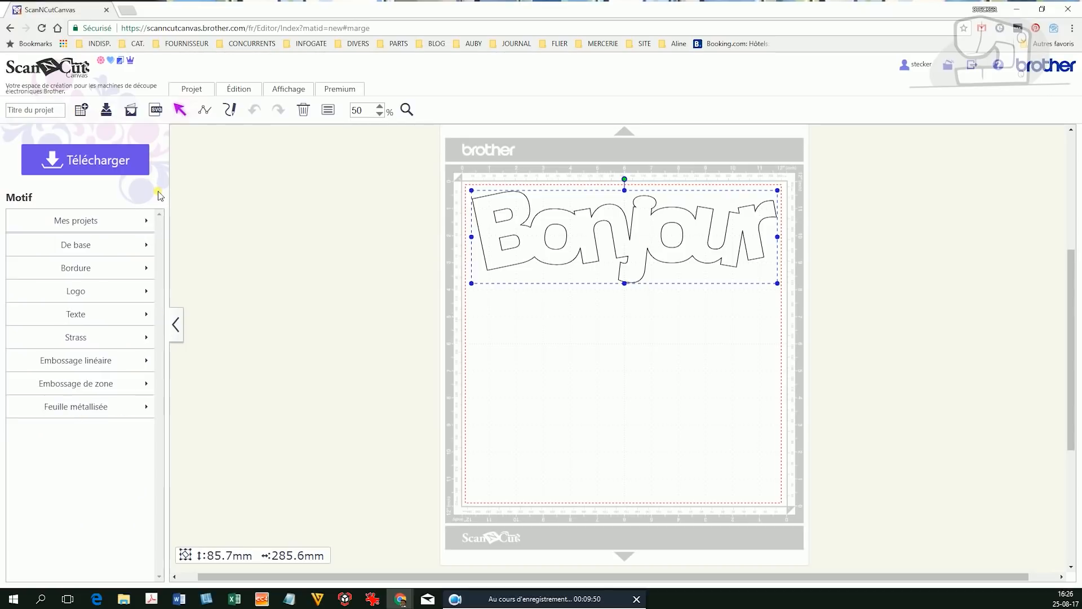
click(106, 269)
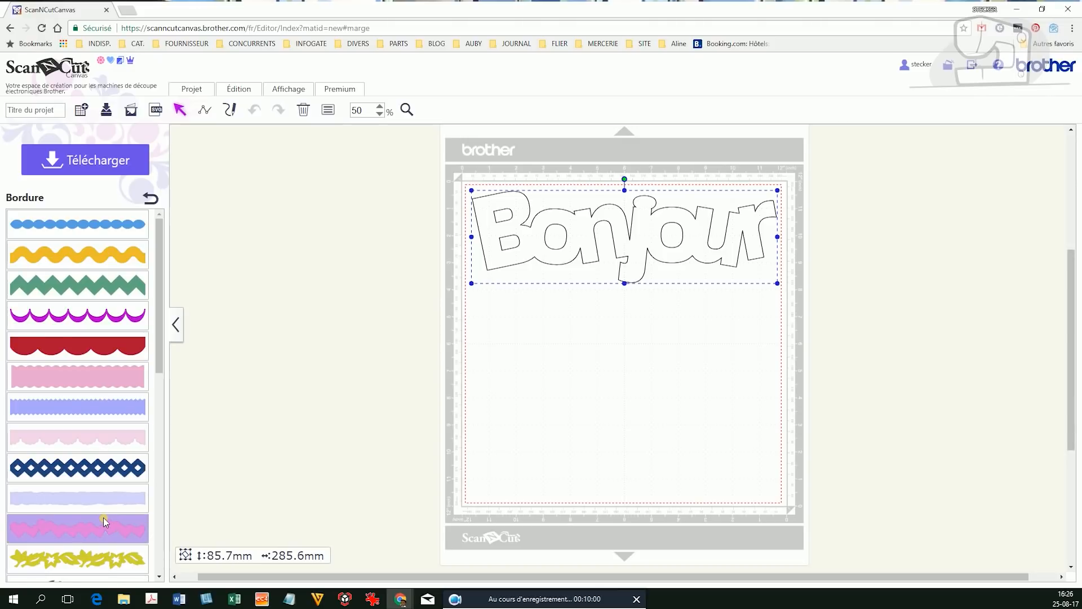
click(117, 571)
drag(591, 209, 595, 309)
click(644, 382)
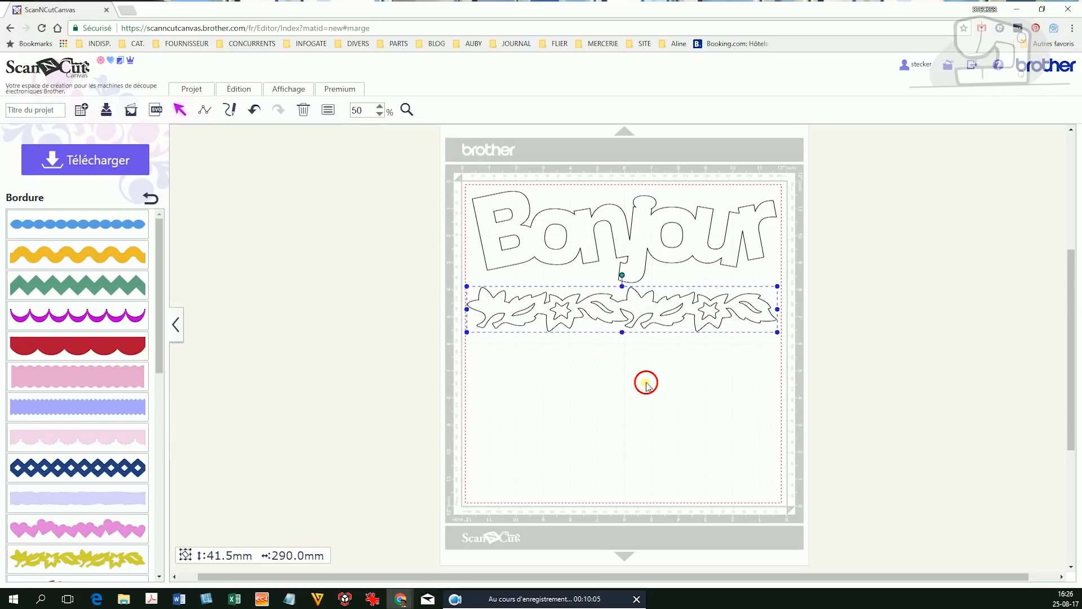
Align the Bonjour word and the flower border on their horizontal centres
drag(161, 355, 167, 532)
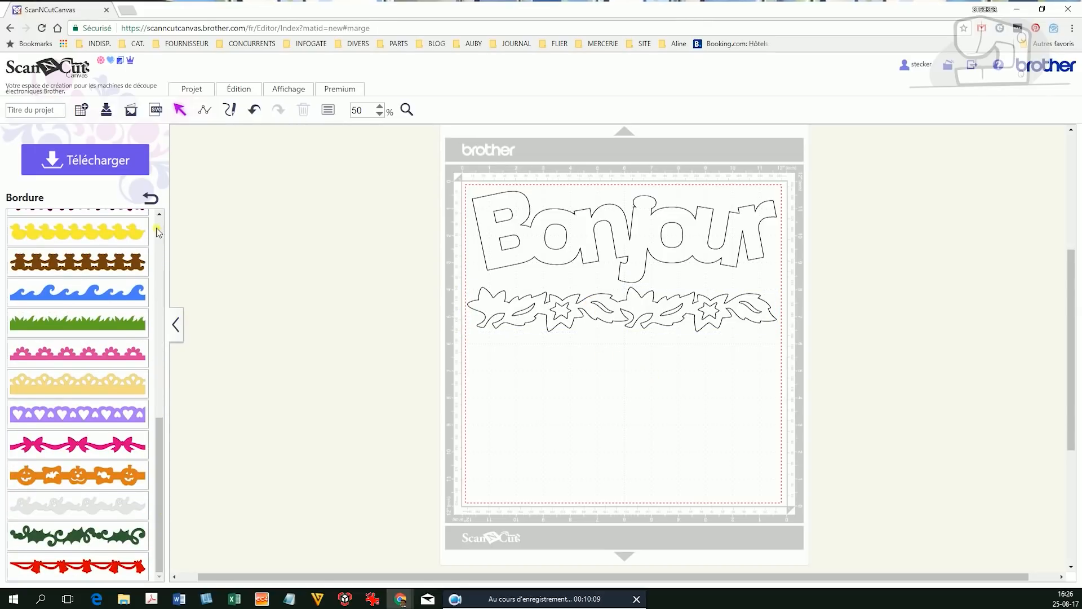
click(151, 202)
drag(749, 353, 481, 165)
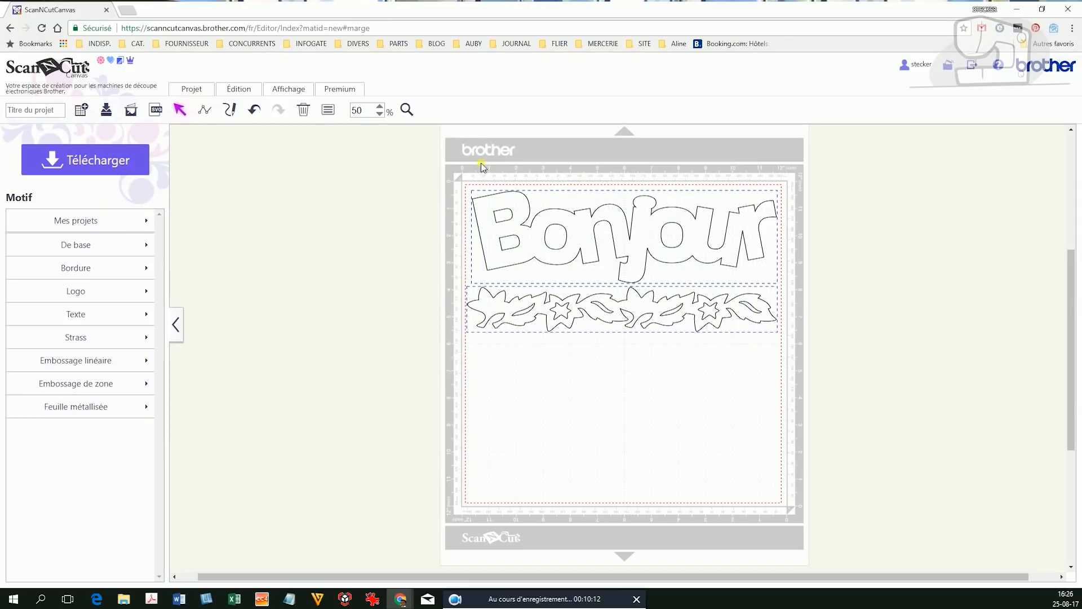
drag(752, 370, 477, 171)
click(625, 315)
click(641, 252)
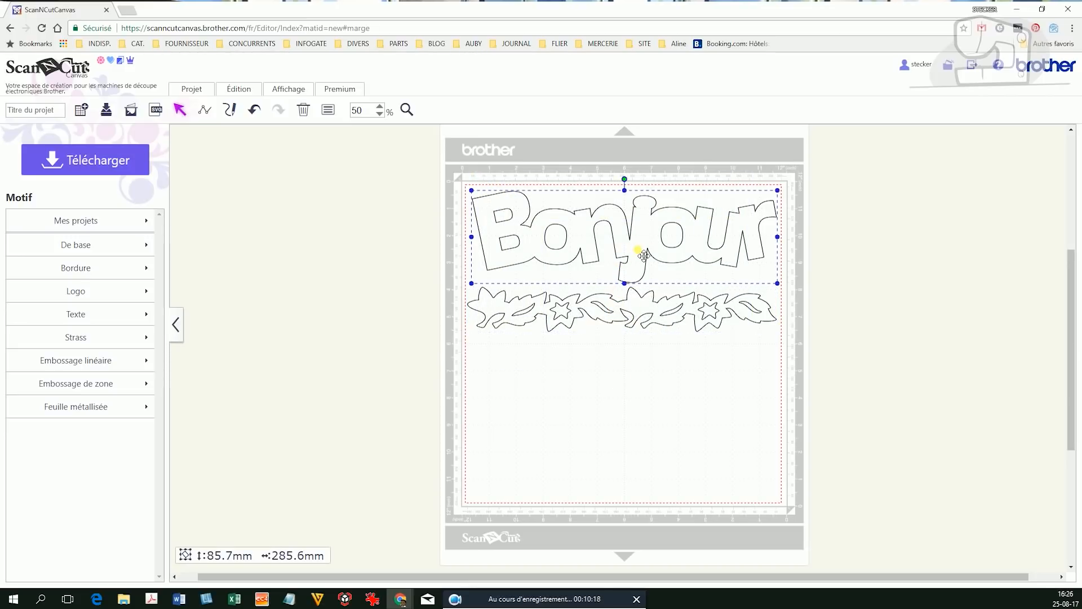
click(683, 334)
drag(720, 377, 556, 204)
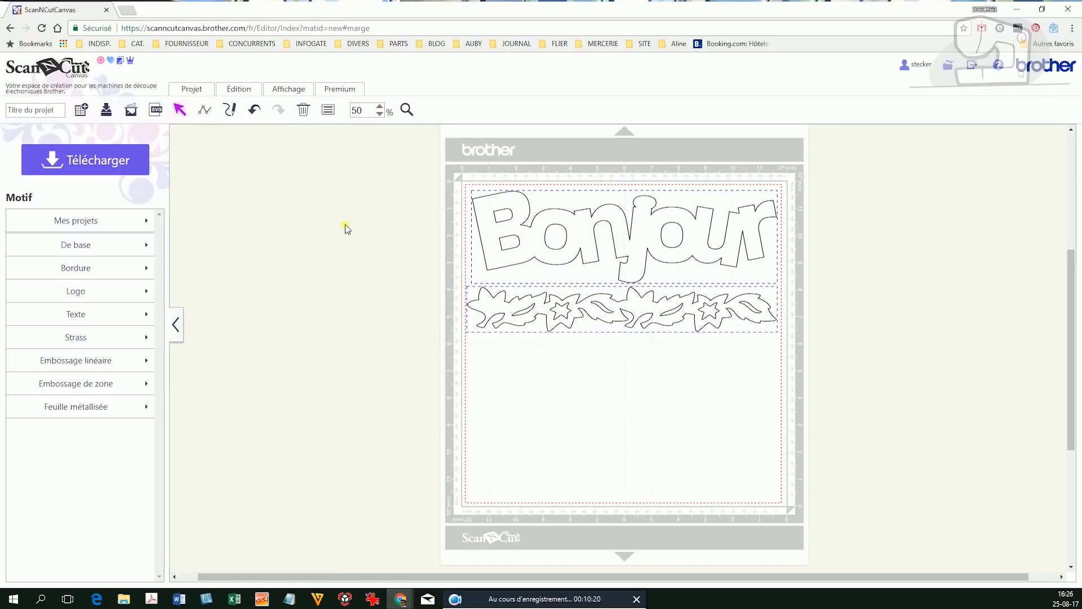
click(246, 93)
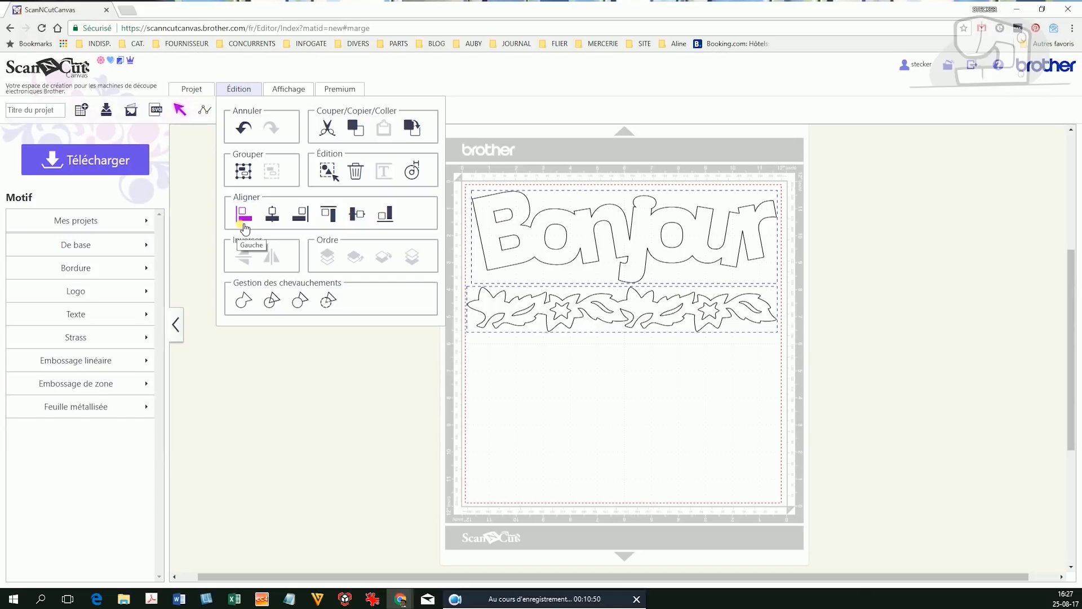
click(273, 215)
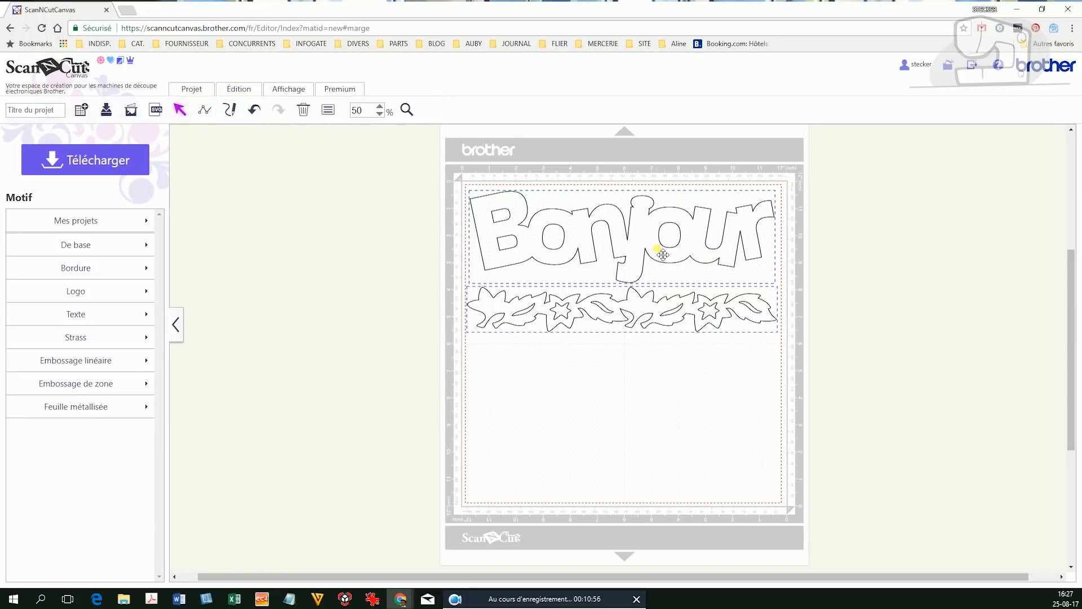
Shrink the word to about 46.7 mm high by 155.5 mm wide, and centre it horizontally with the border
click(609, 340)
click(586, 214)
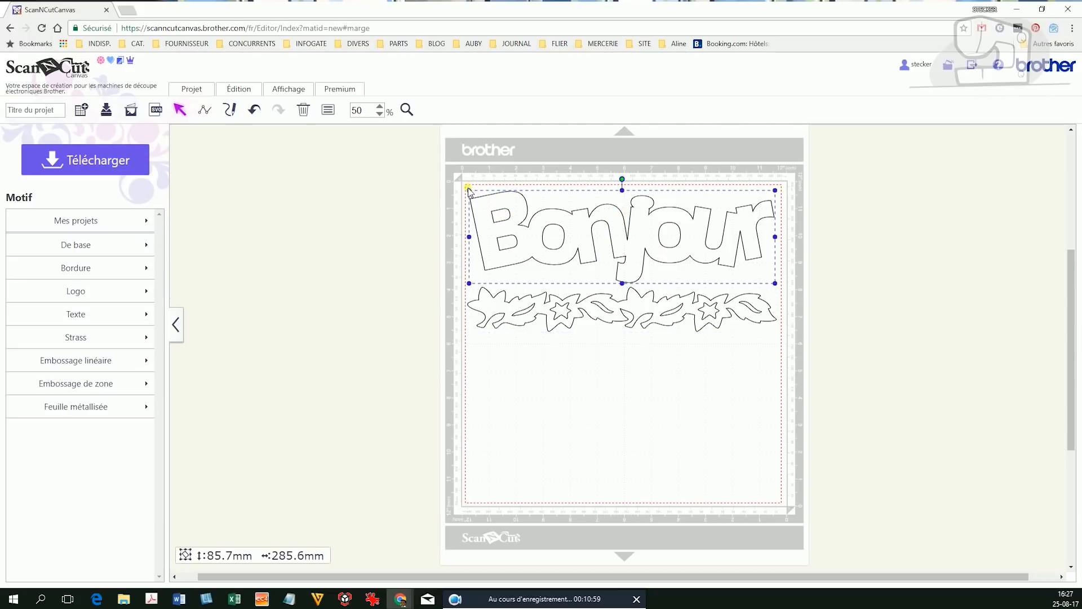
drag(469, 190, 607, 232)
drag(702, 390, 547, 214)
click(239, 89)
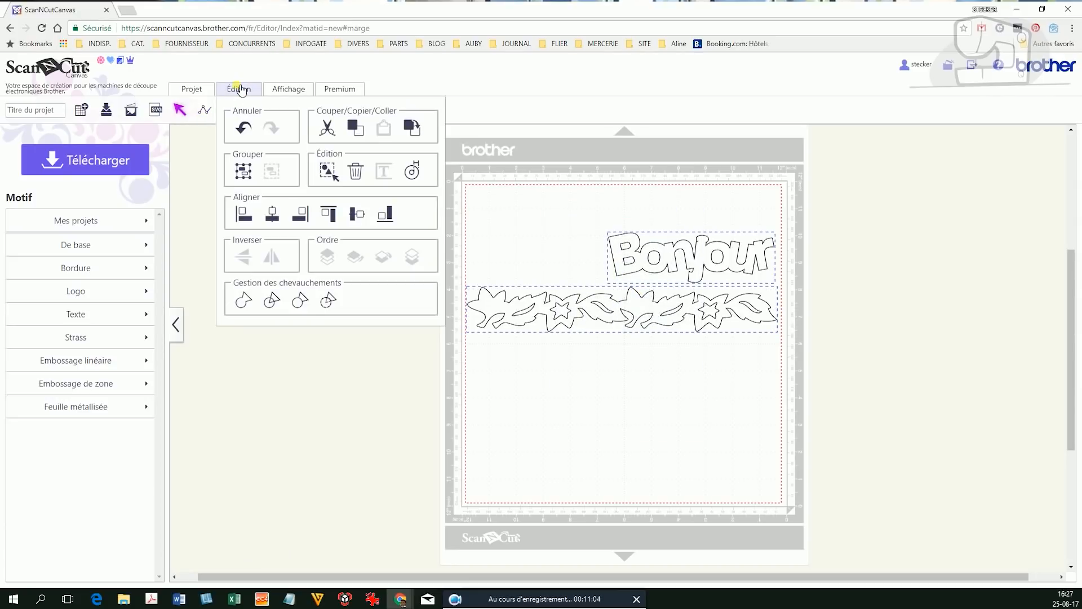
click(277, 213)
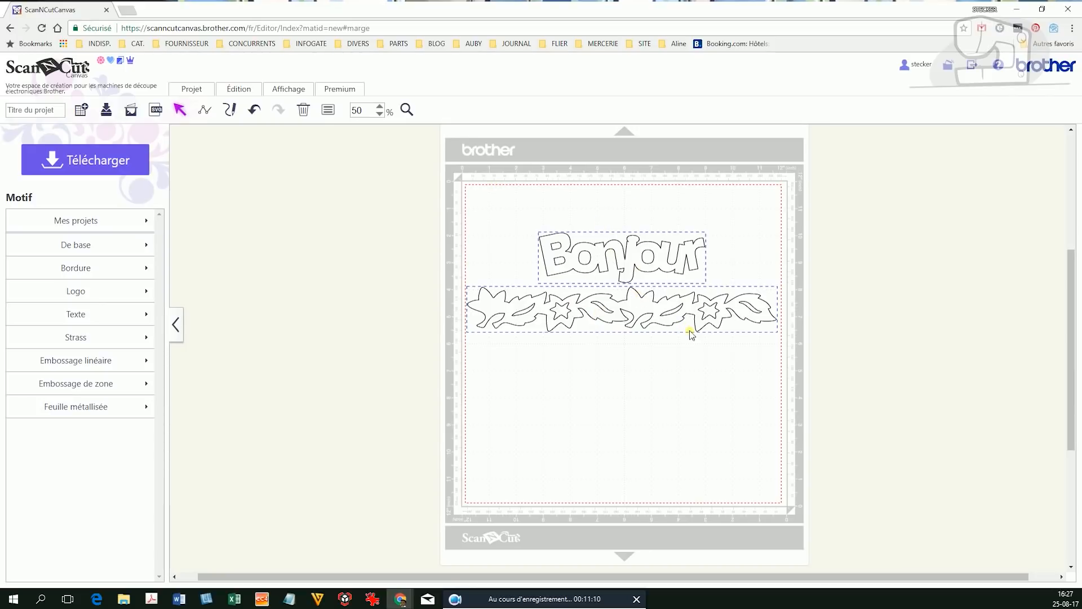
Align the word and the border along their right edges and along their top edges
click(228, 92)
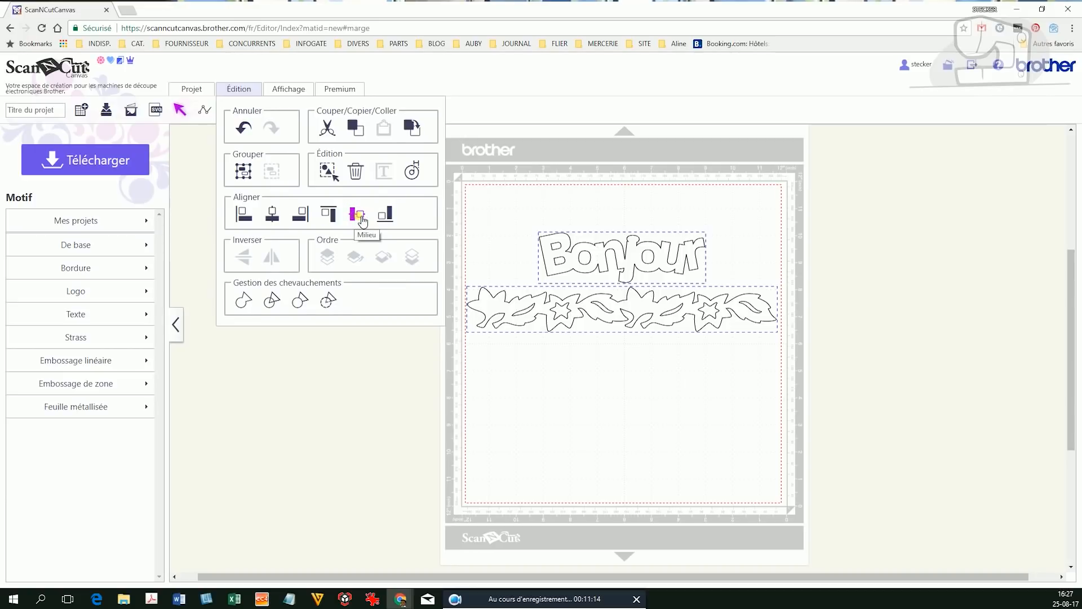
click(312, 215)
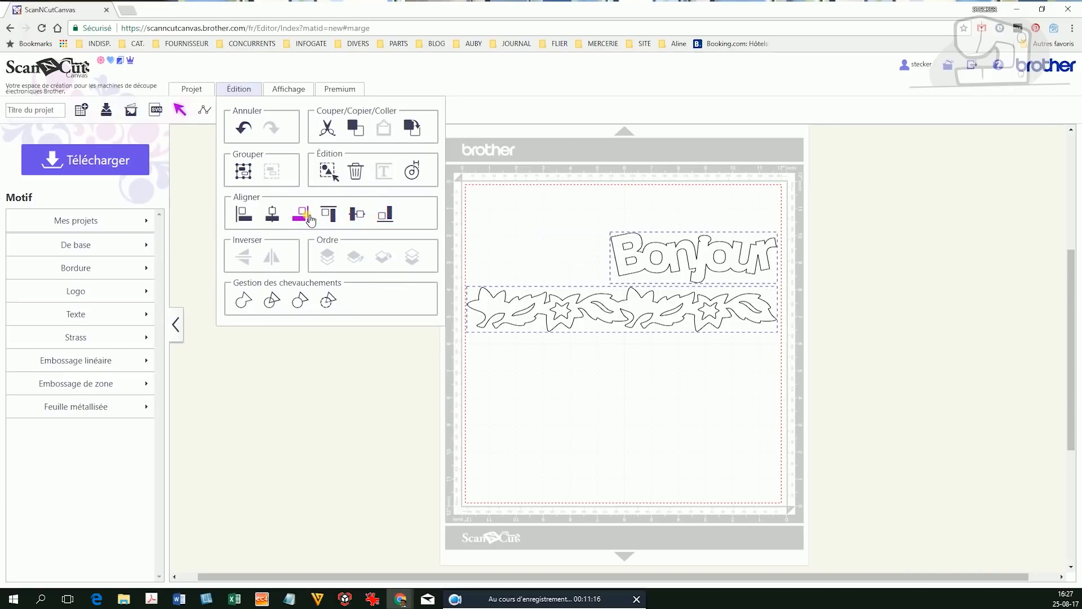
mouse_move(239, 89)
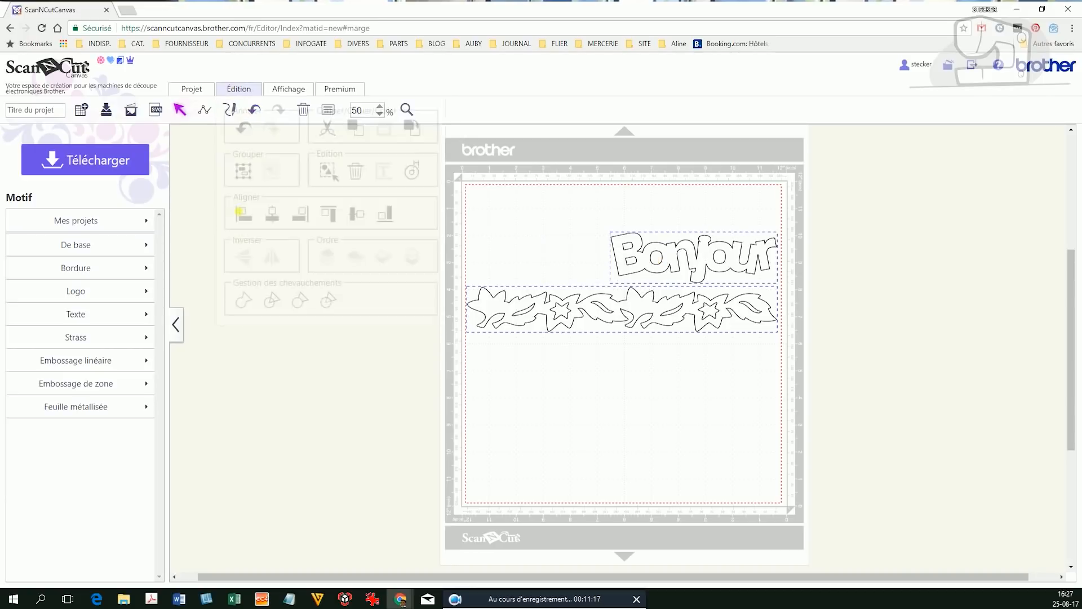
click(331, 220)
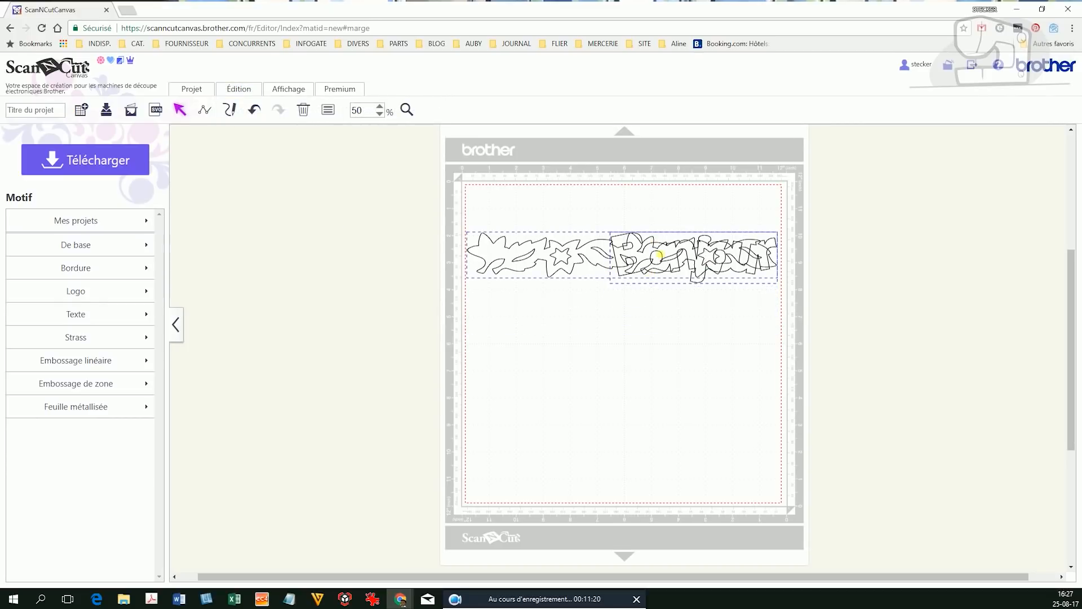
Shift the overlapping word and border slightly down, and undo that move and the top alignment
drag(584, 249, 591, 264)
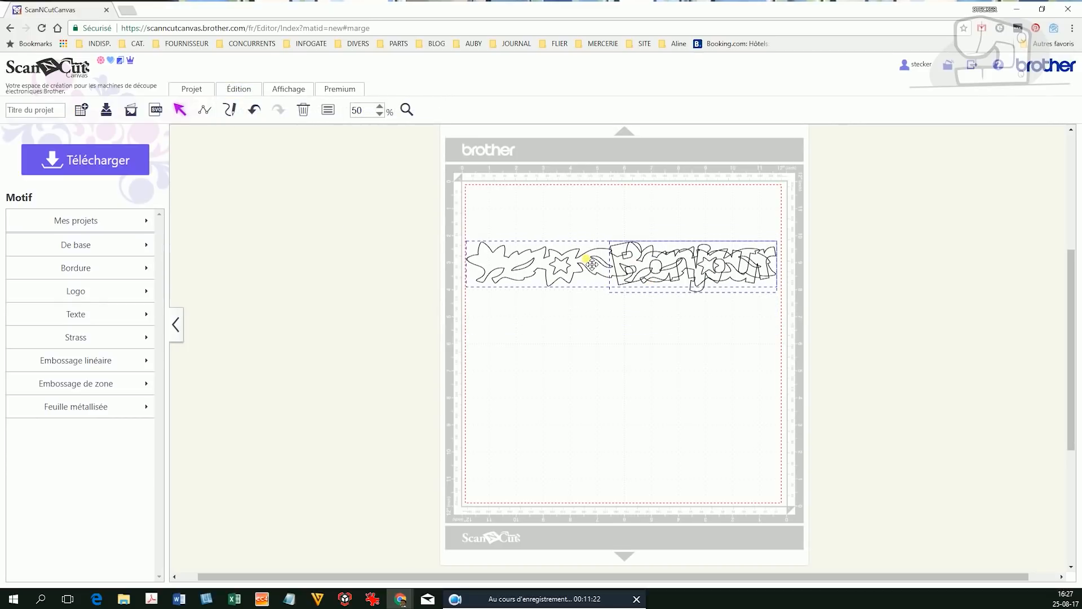
key(ctrl+z)
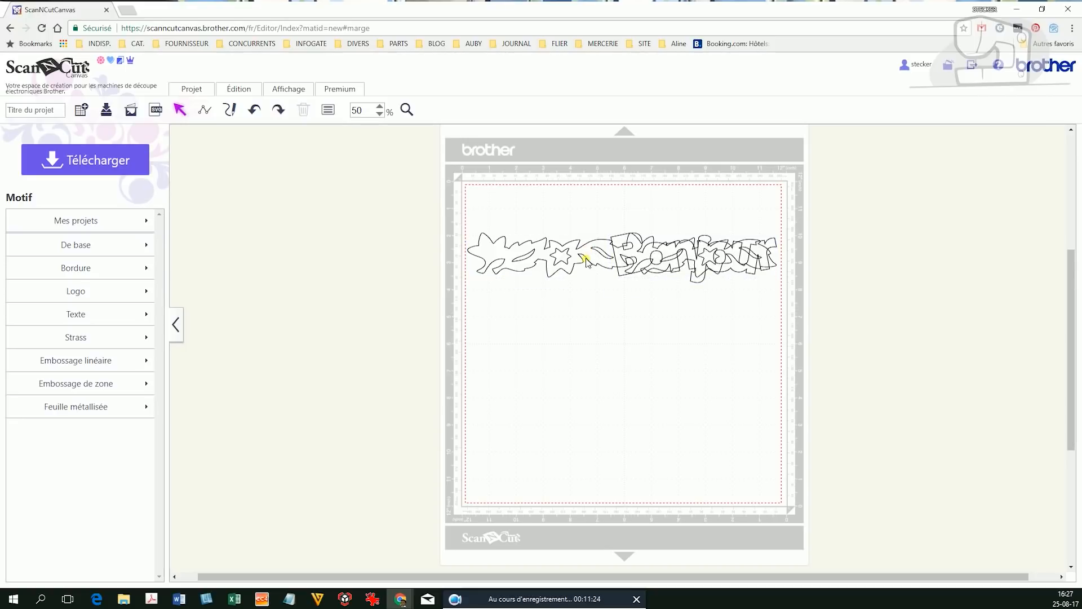
key(ctrl+z)
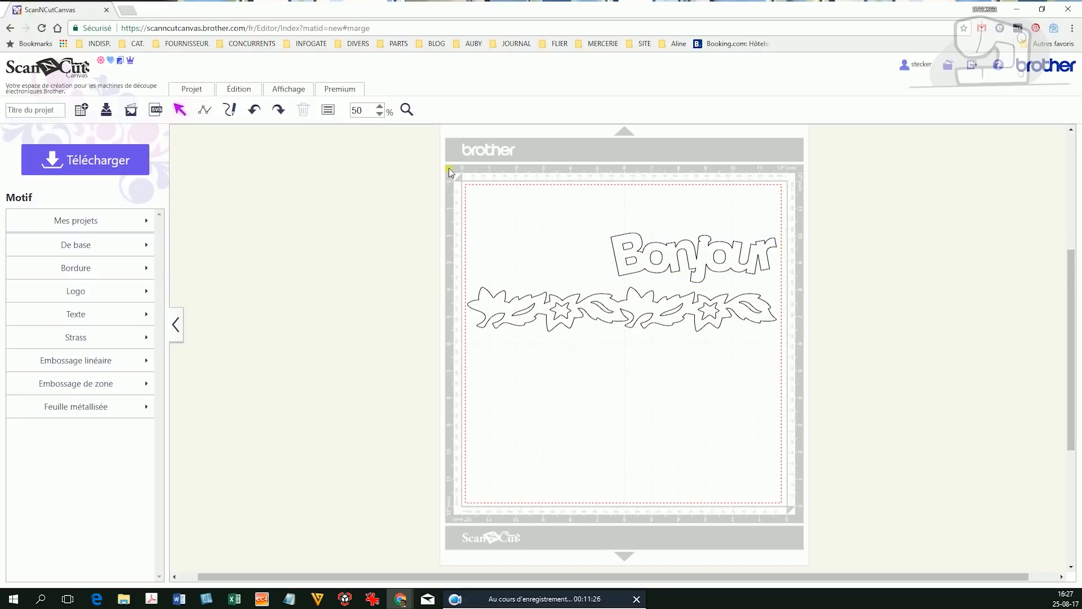
Mirror the word horizontally so that it reads backwards
drag(498, 175, 752, 362)
click(254, 90)
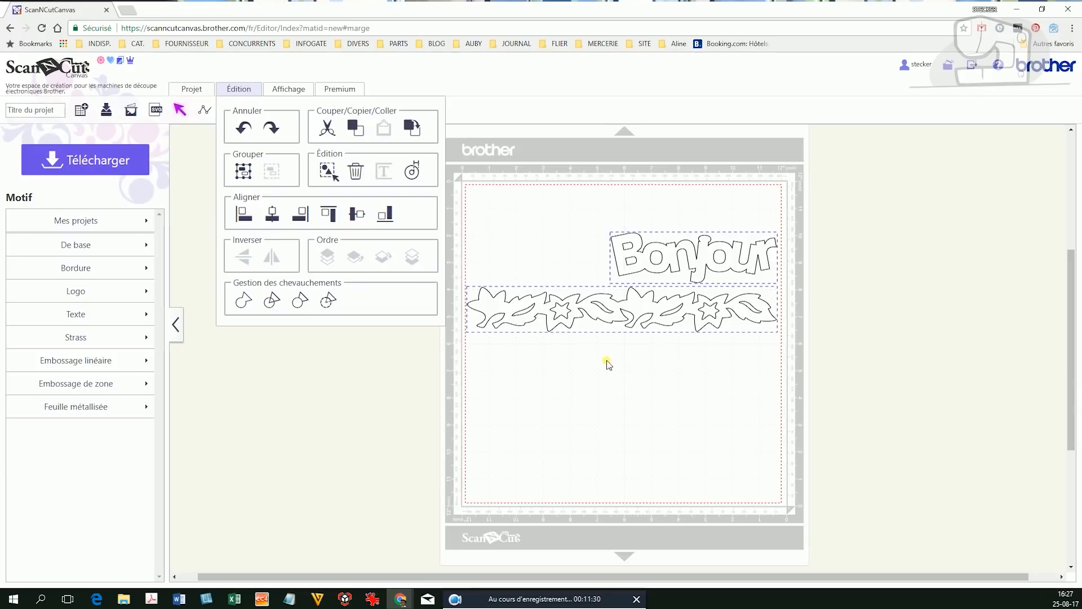
click(644, 275)
click(257, 93)
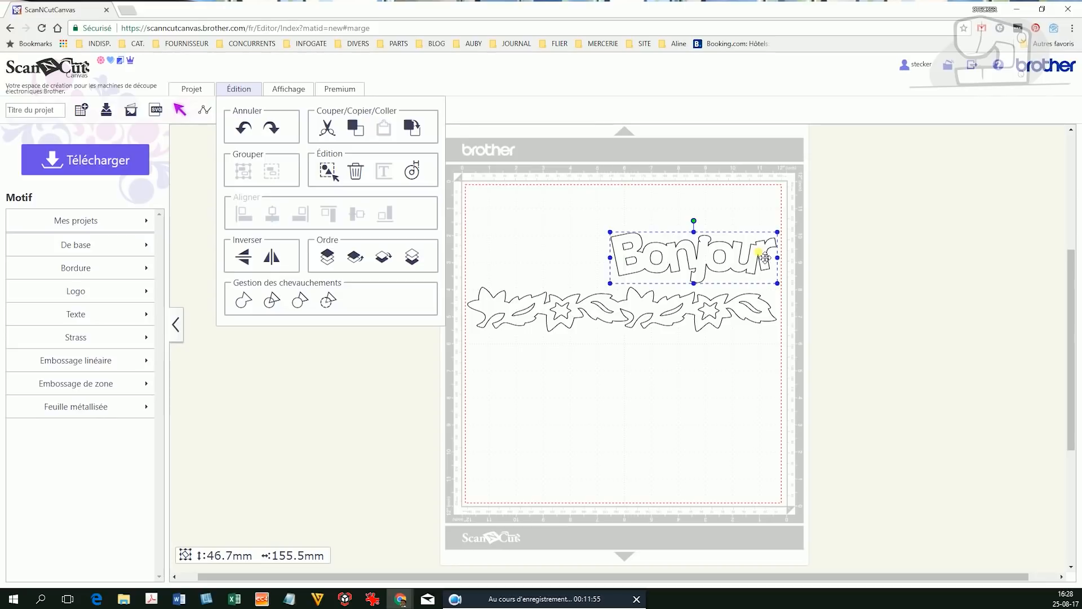
click(271, 259)
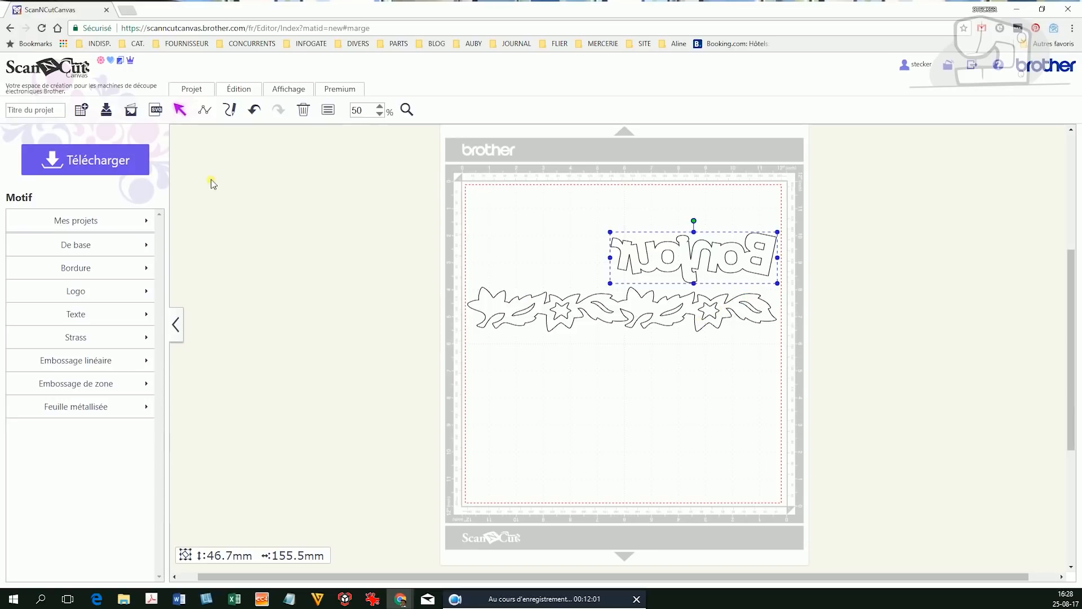
Delete the mirrored word and the flower border from the mat
click(244, 97)
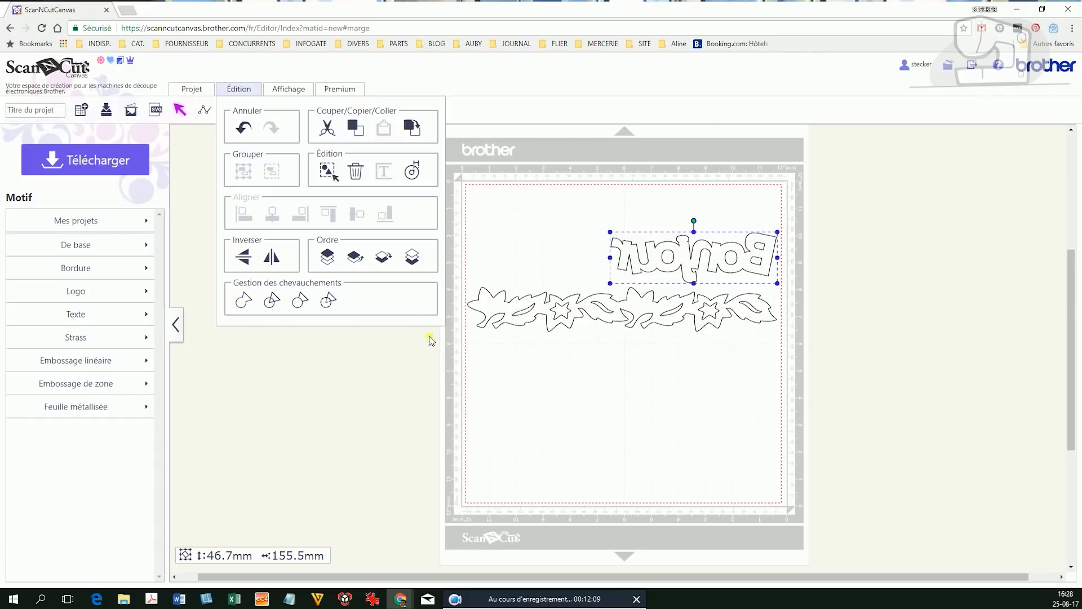
drag(568, 214, 818, 358)
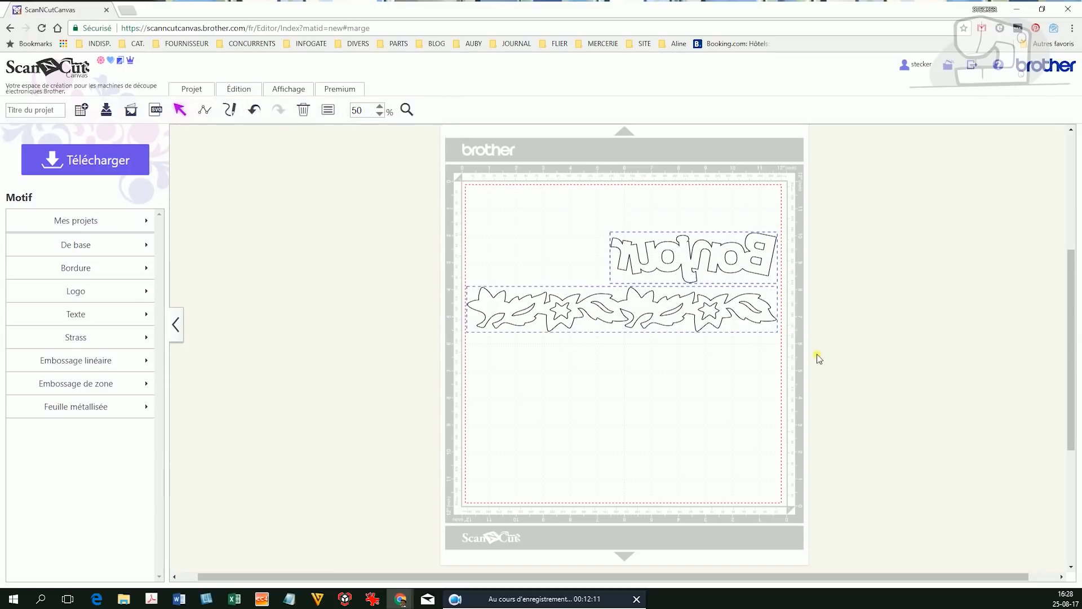
key(Delete)
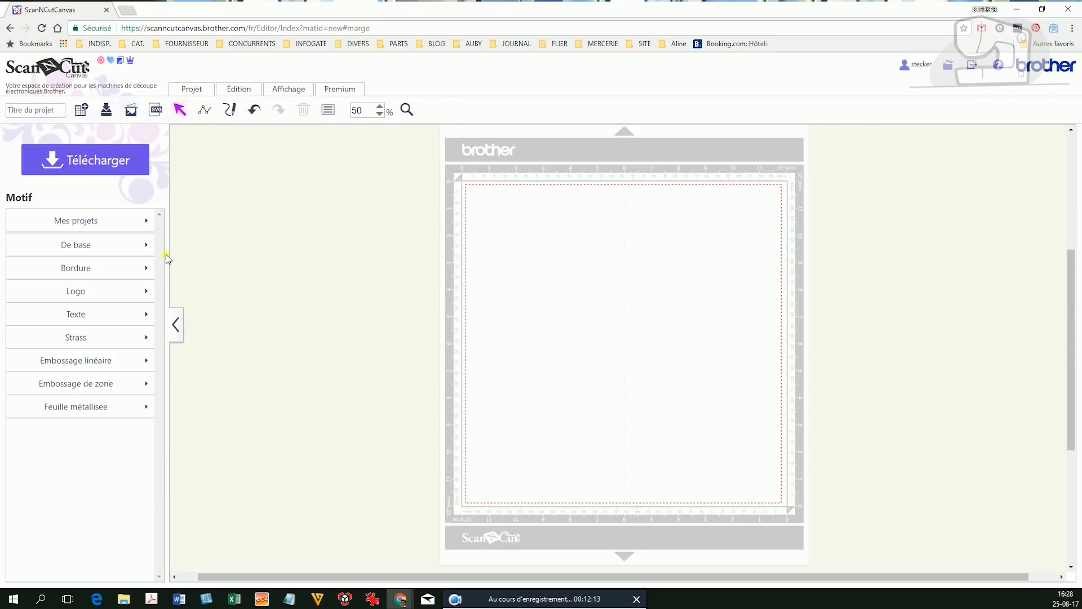
Add a basic circle 100 mm across and a 50 × 100 mm rectangle overlapping its lower right part
click(96, 221)
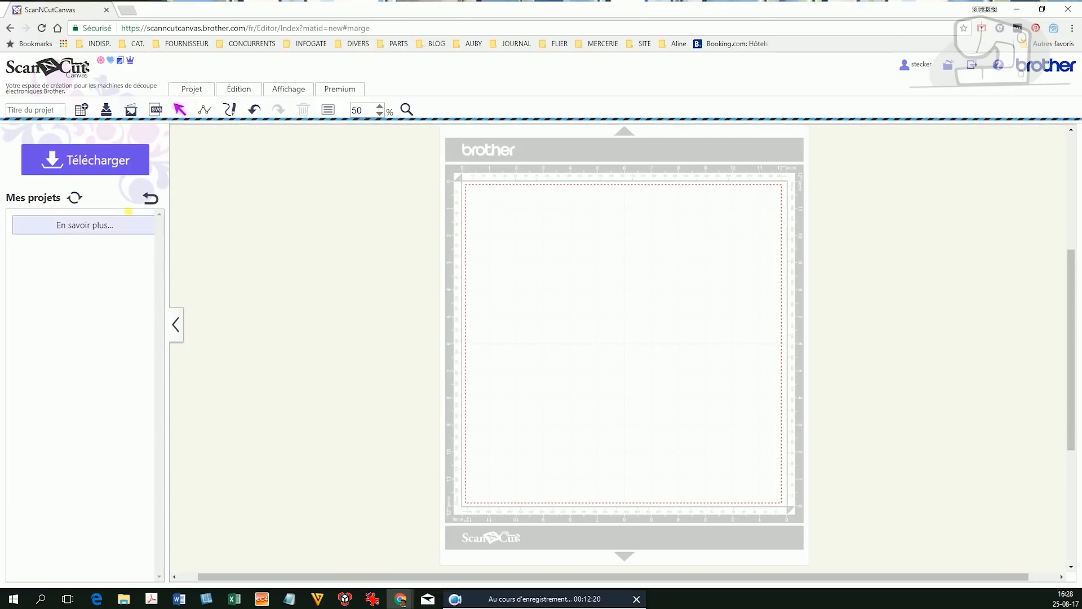
click(150, 198)
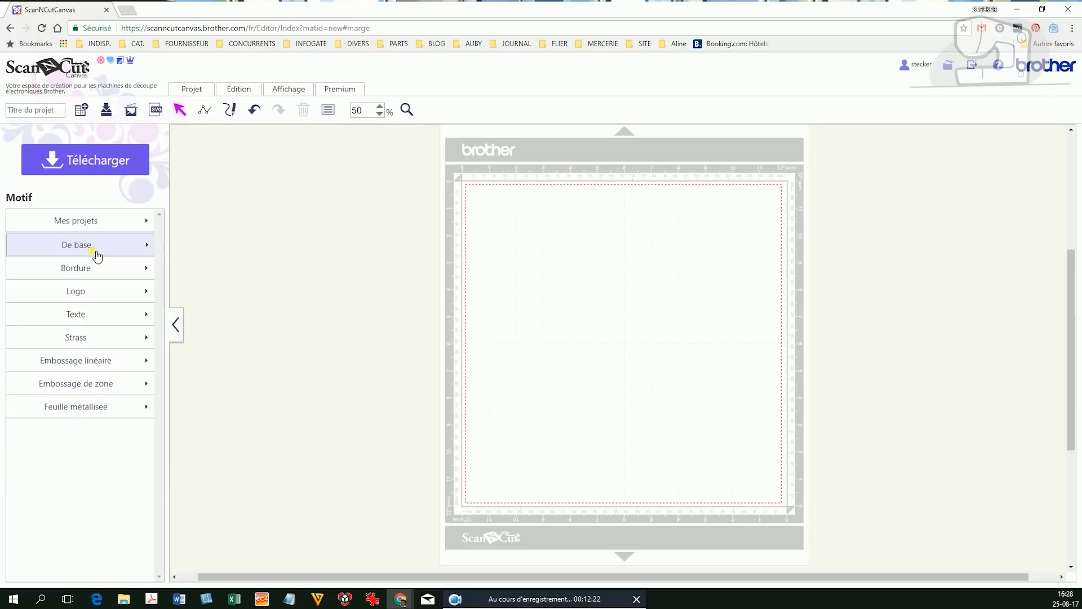
click(96, 253)
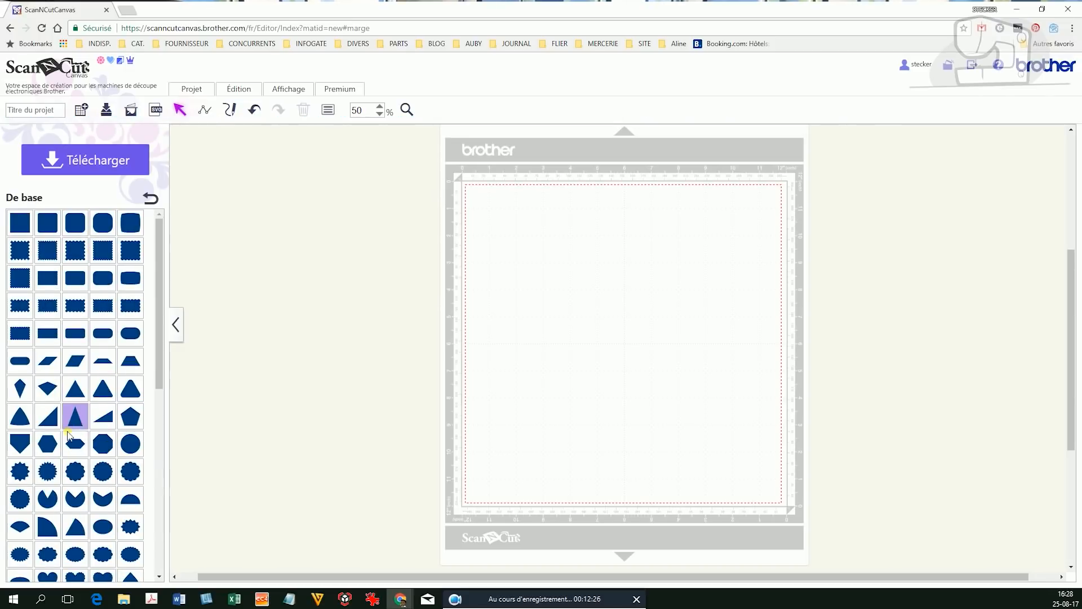
drag(131, 444, 540, 221)
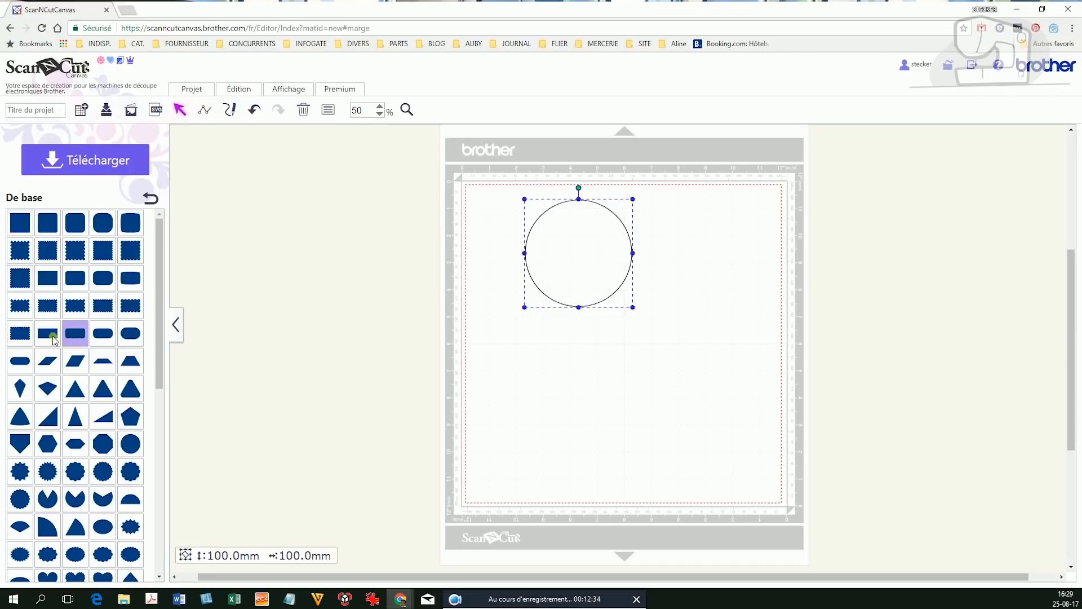
drag(53, 338, 603, 273)
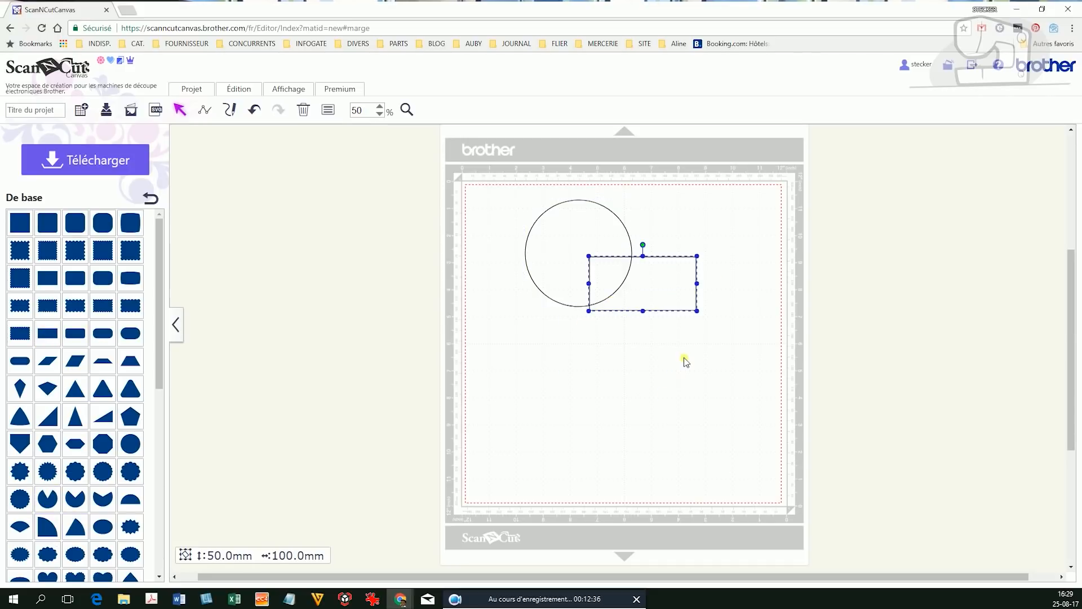
Merge the overlapping circle and rectangle into one outline
click(686, 370)
drag(514, 193, 720, 343)
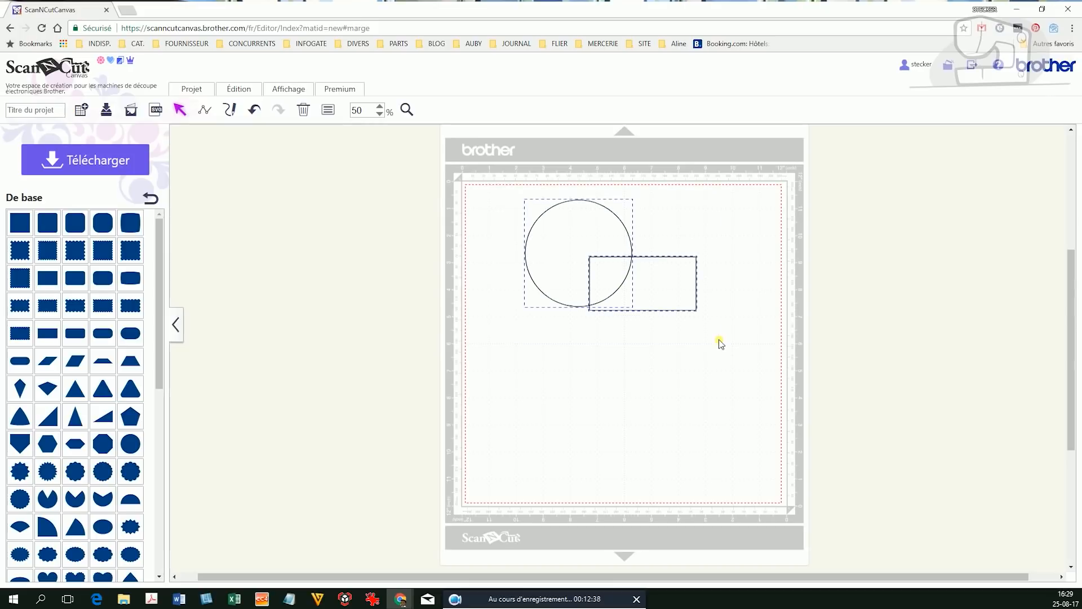
click(243, 90)
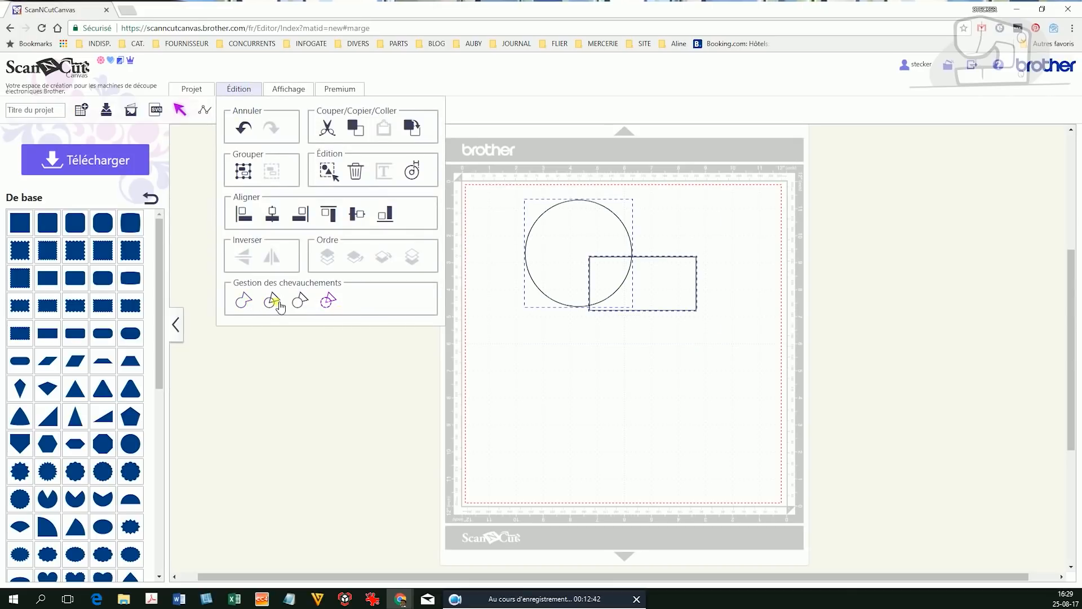
click(249, 304)
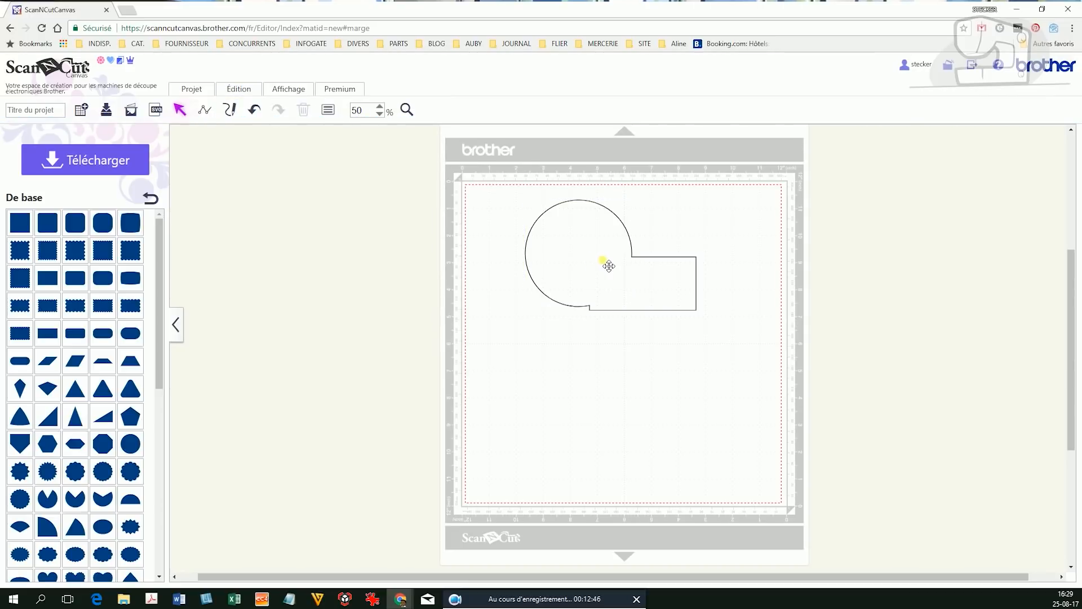
Shift the merged outline slightly, and undo that move and the merge
mouse_move(611, 277)
mouse_down()
mouse_move(639, 328)
mouse_move(613, 270)
mouse_up()
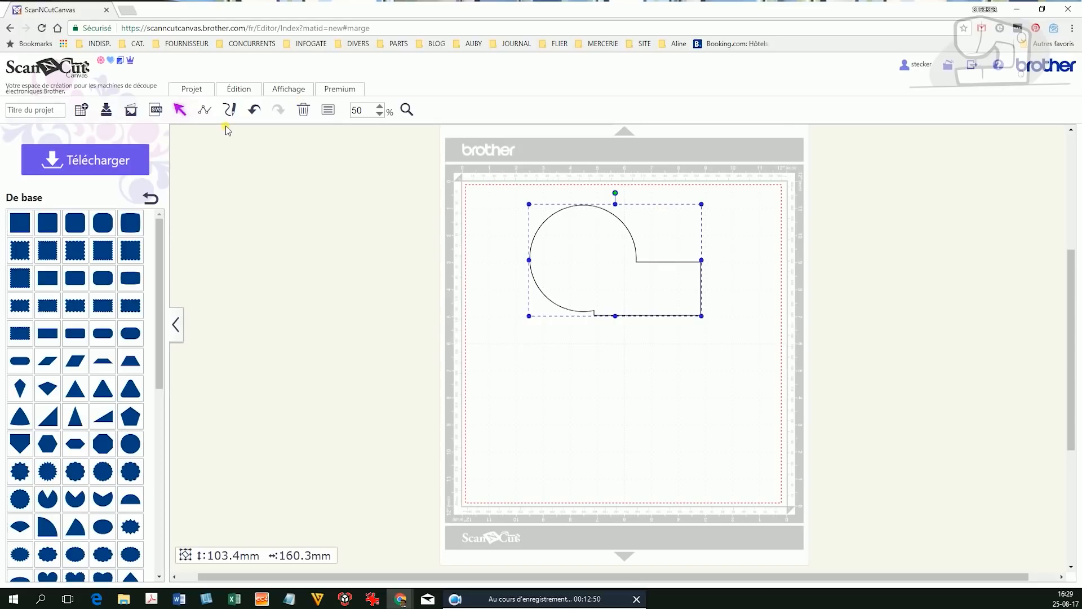
key(ctrl+z)
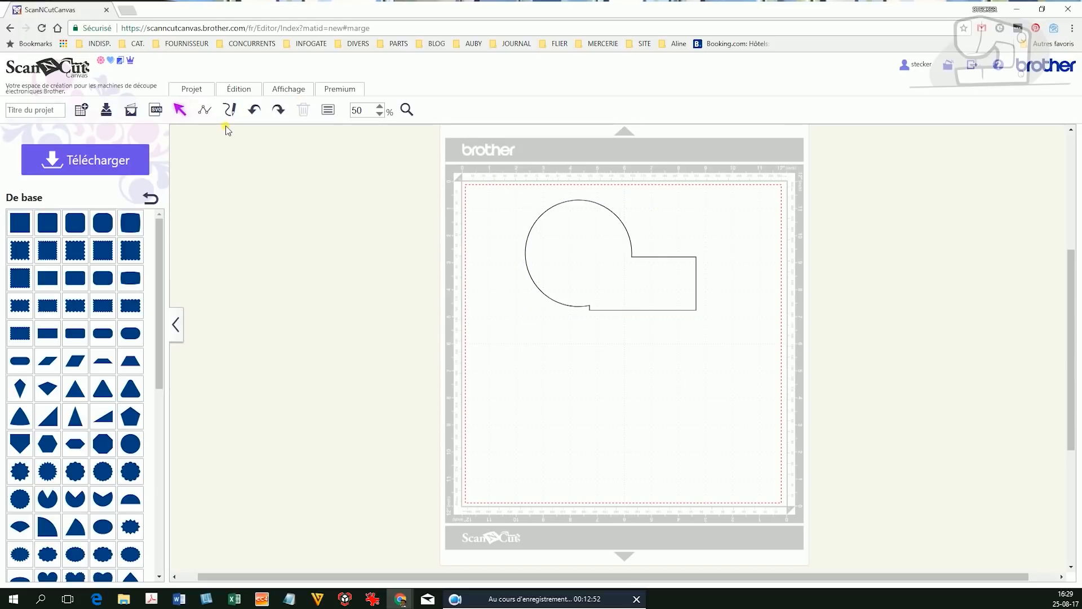
key(ctrl+z)
Split the circle and rectangle along their overlap into separate pieces
click(254, 89)
drag(521, 194, 768, 338)
click(239, 89)
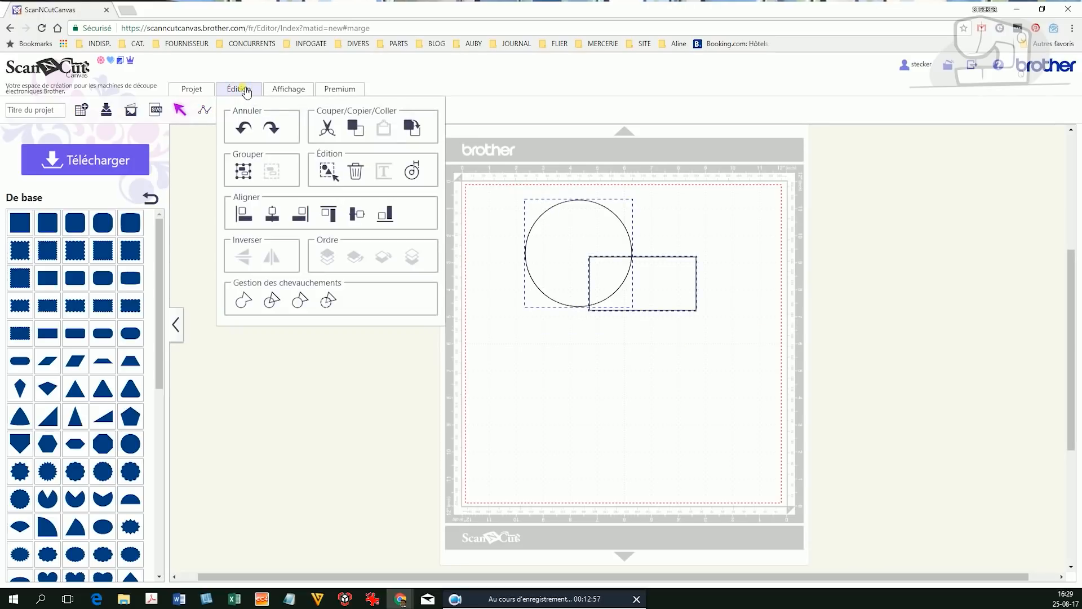
click(275, 302)
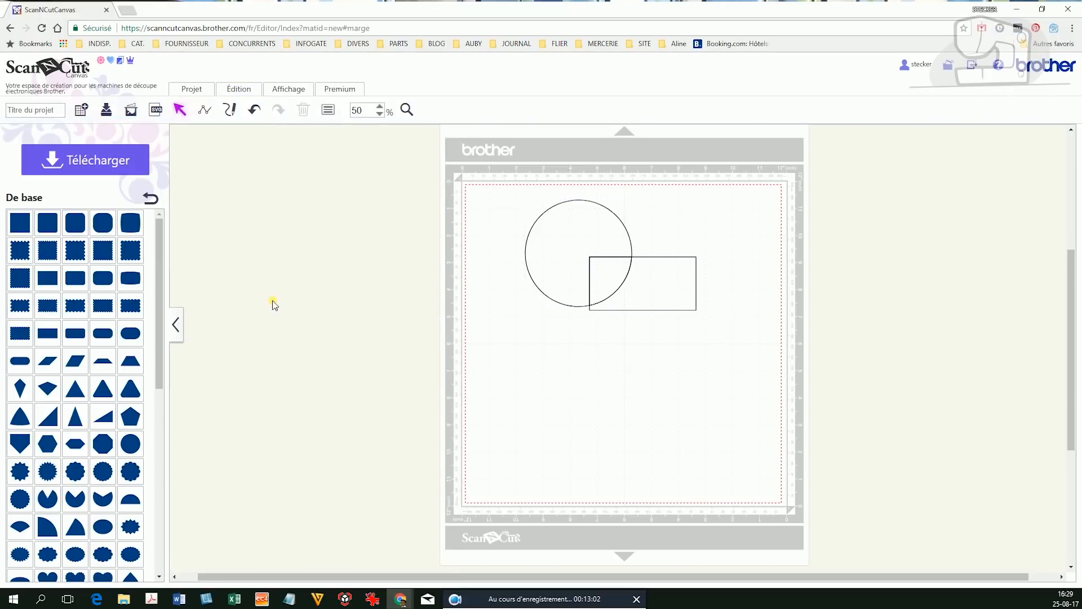
Move the rectangle's remainder down to the right and the circle's remainder up to the left, away from the overlap piece
drag(652, 290, 672, 317)
click(555, 242)
drag(555, 243, 527, 230)
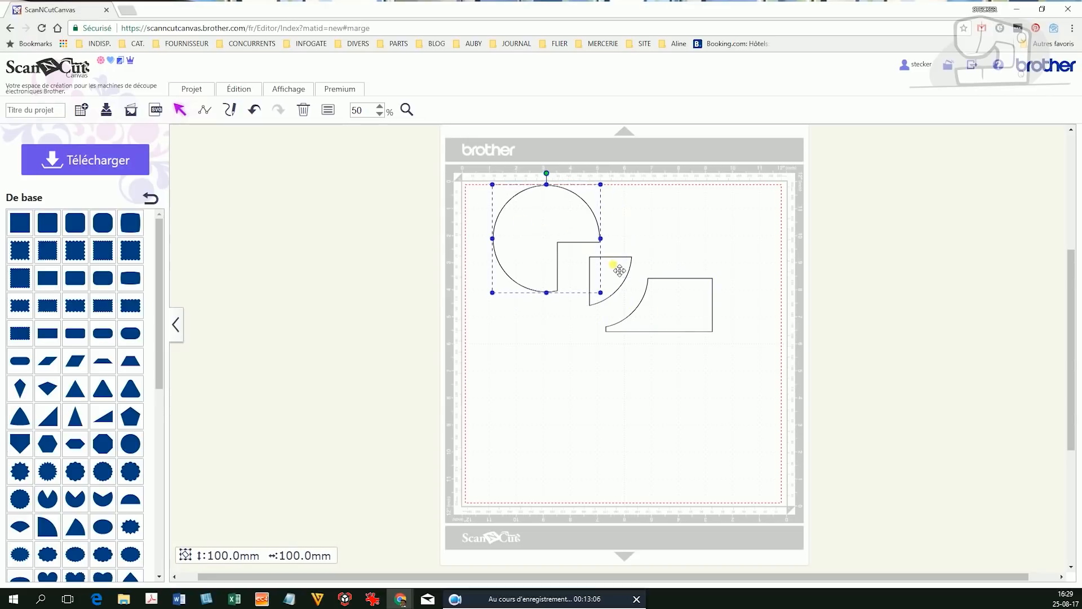
Shift the overlap piece slightly, and undo the piece moves and the split while keeping the original circle and rectangle
drag(619, 269, 612, 273)
click(684, 386)
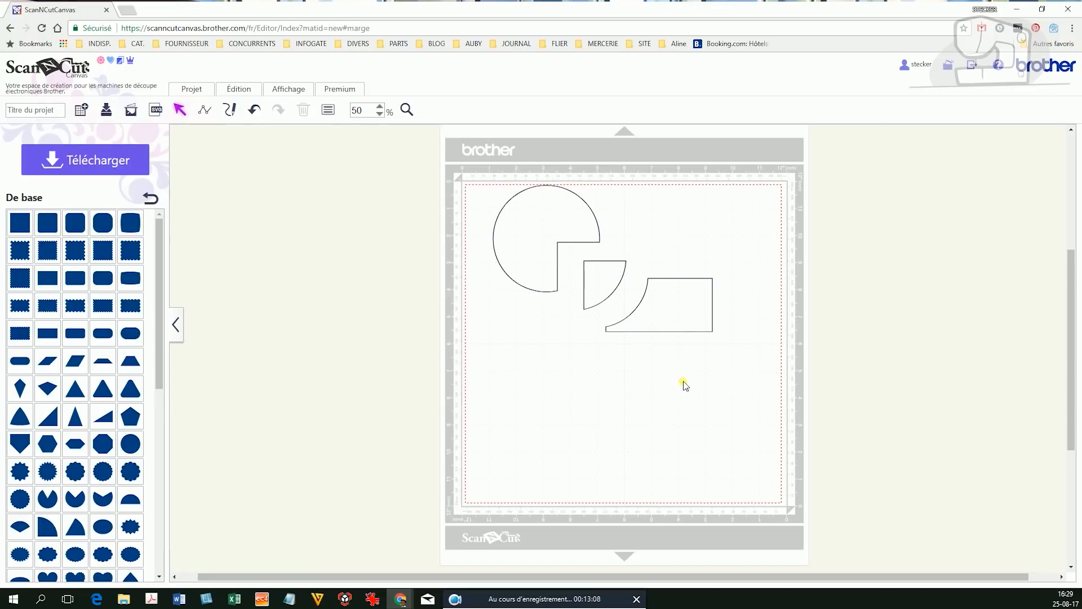
key(ctrl+z)
key(ctrl+z)
key(ctrl+z)
key(ctrl+z)
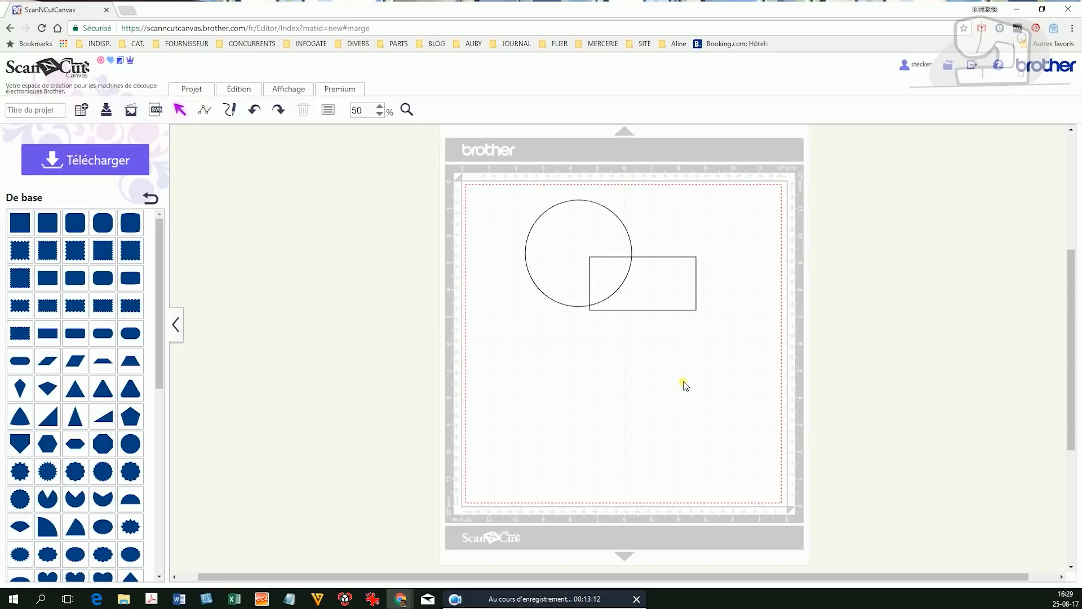
key(ctrl+z)
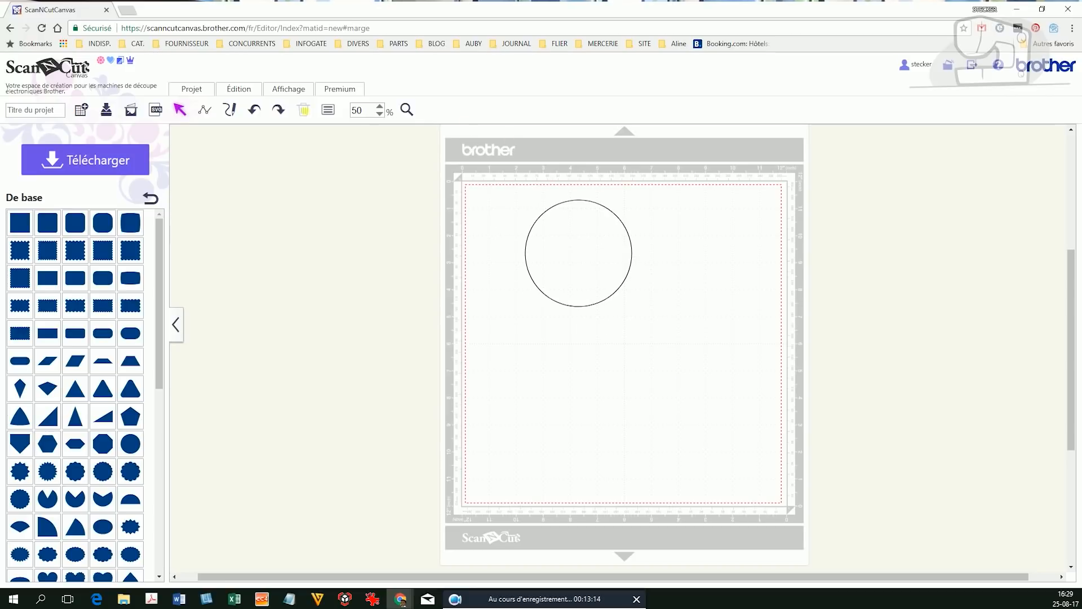
click(286, 114)
Remove the overlap between the circle and rectangle with Supprimer les chevauchements
drag(520, 197, 696, 339)
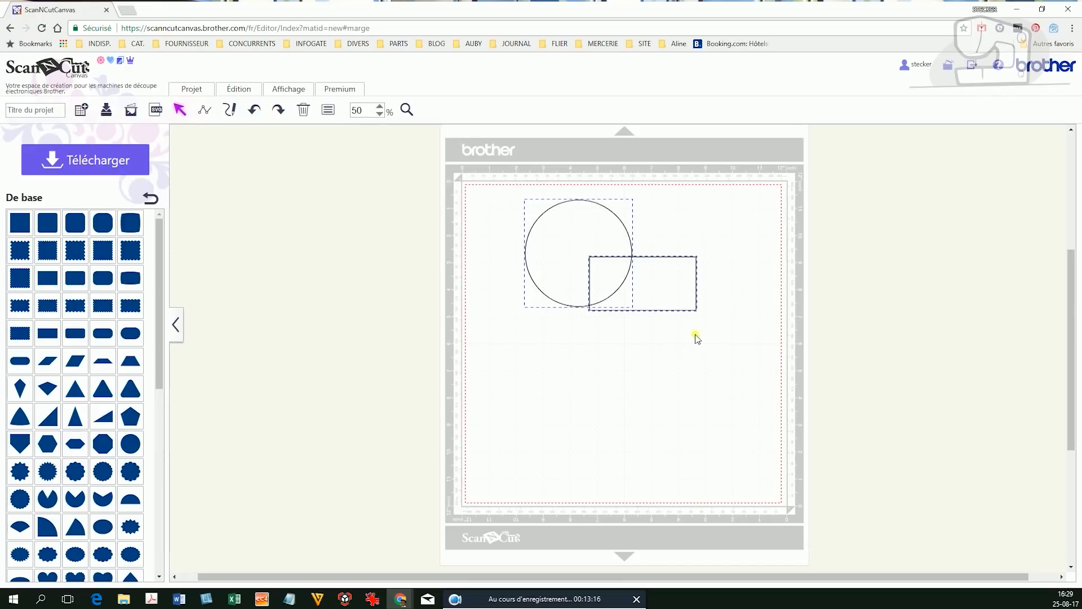
click(237, 90)
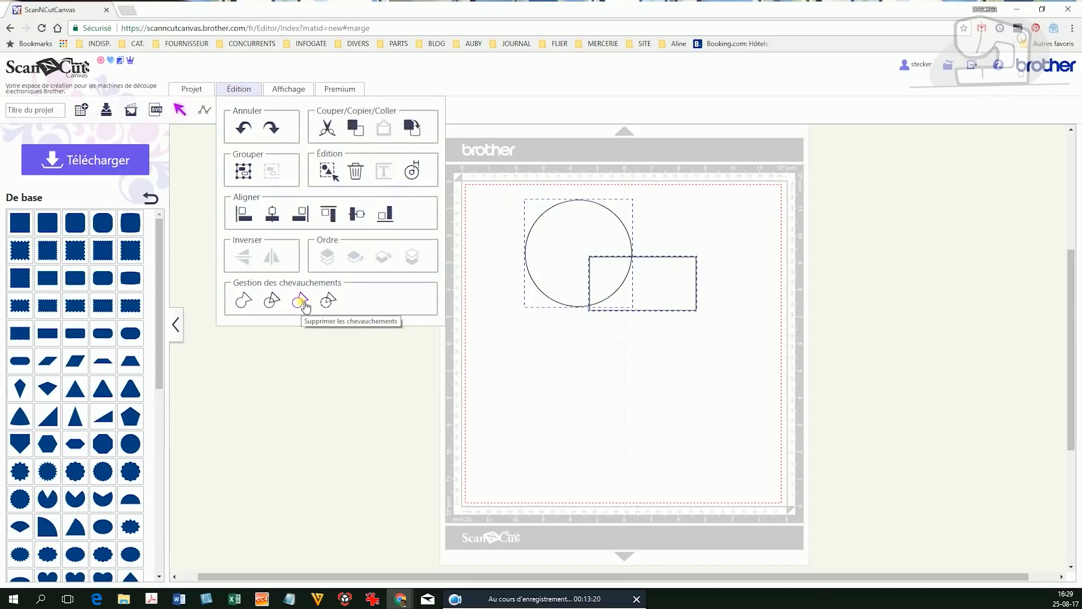
click(305, 306)
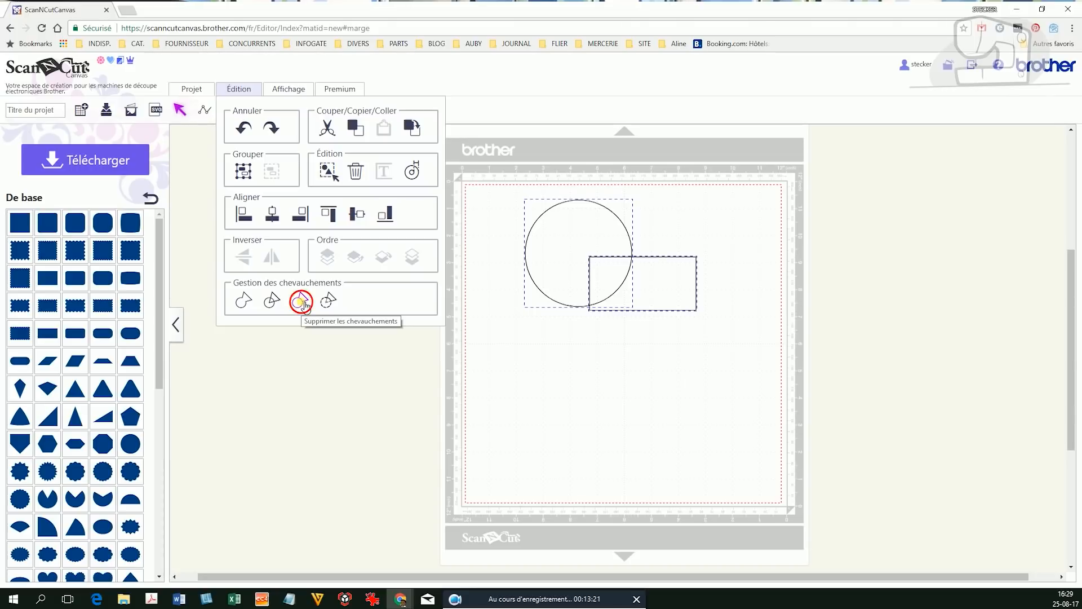
click(645, 342)
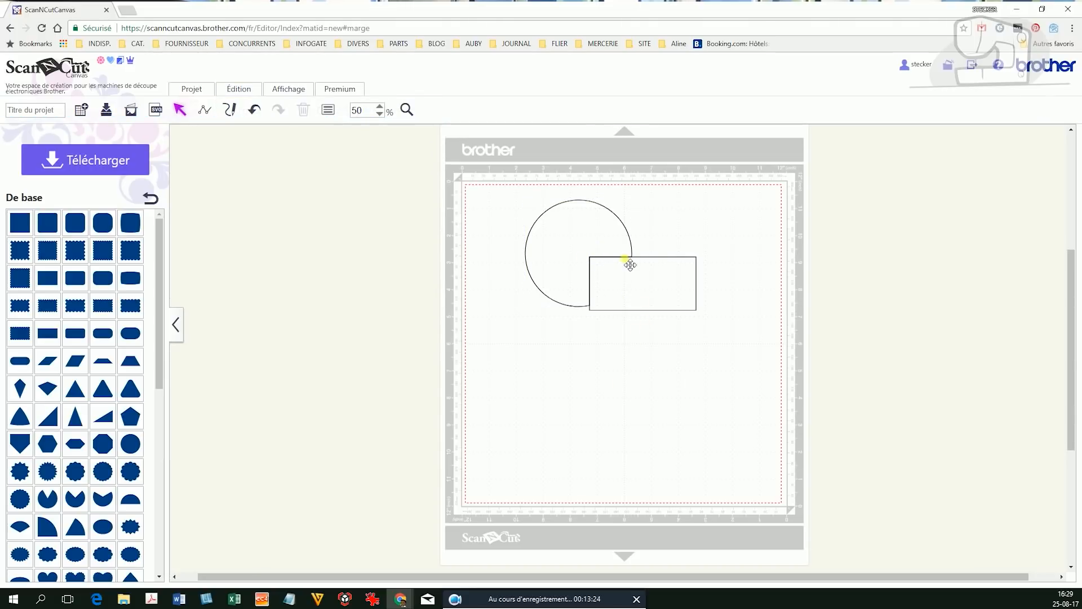
Move the rectangle and the notched circle apart, and undo both moves and the overlap removal
drag(639, 293, 658, 307)
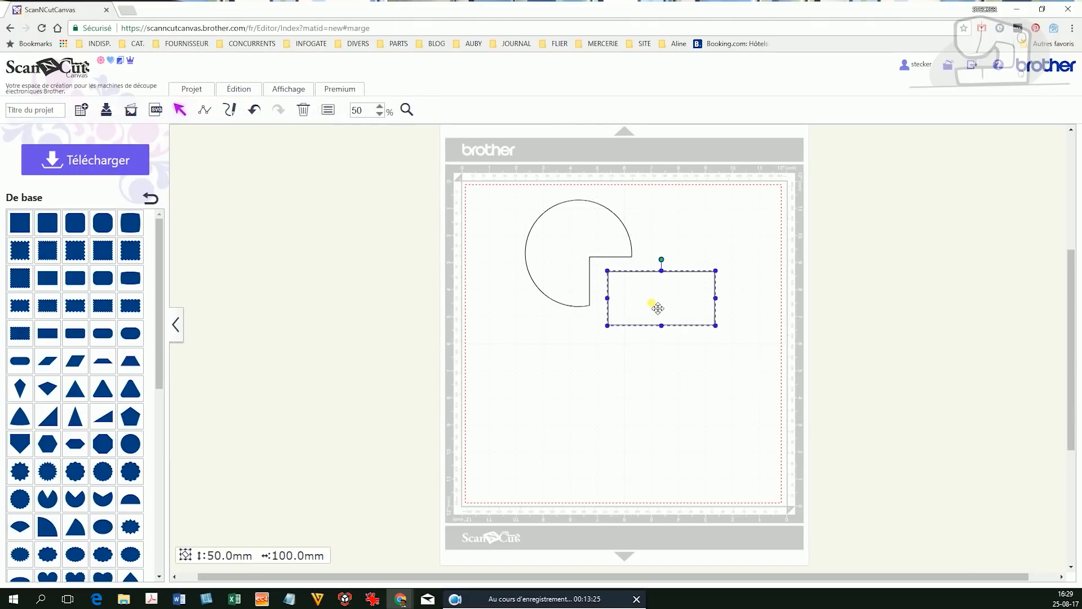
click(561, 239)
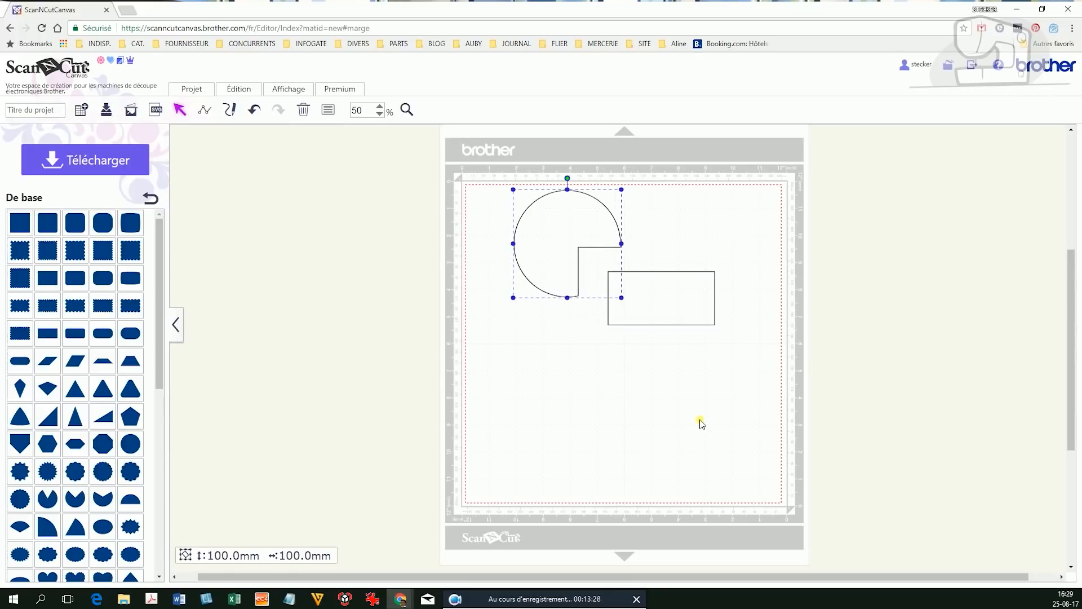
click(701, 423)
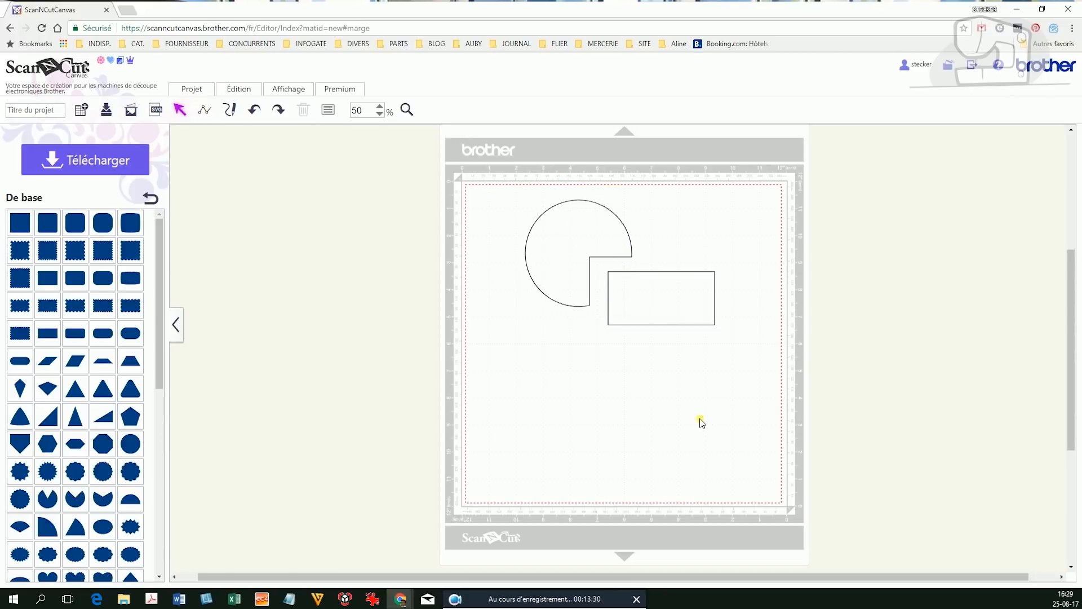
key(ctrl+z)
key(ctrl+z)
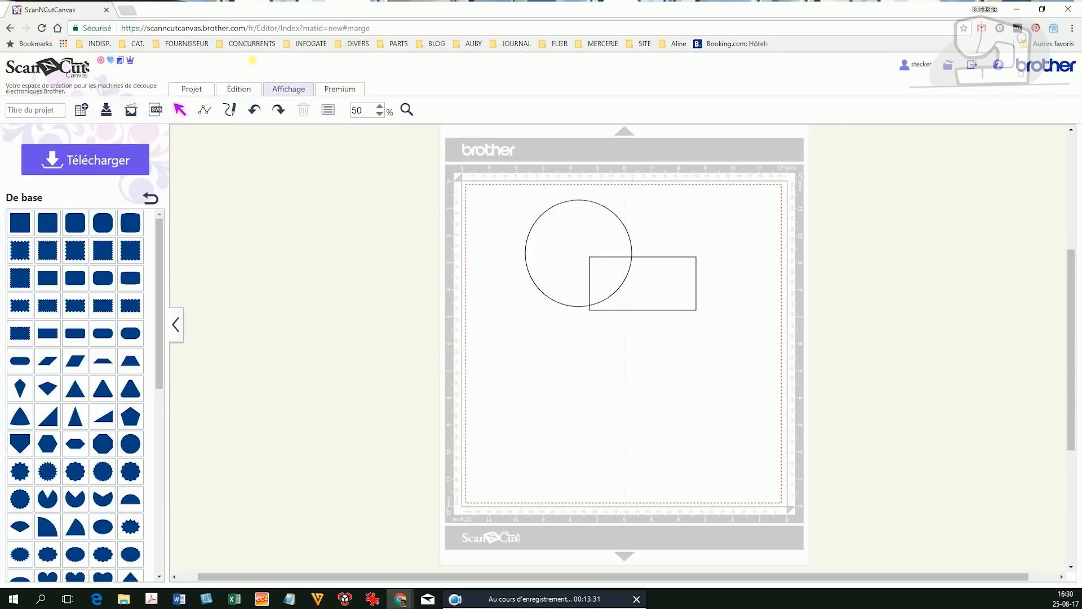
Try the Enlever overlap operation on the circle and rectangle together
drag(462, 173, 775, 347)
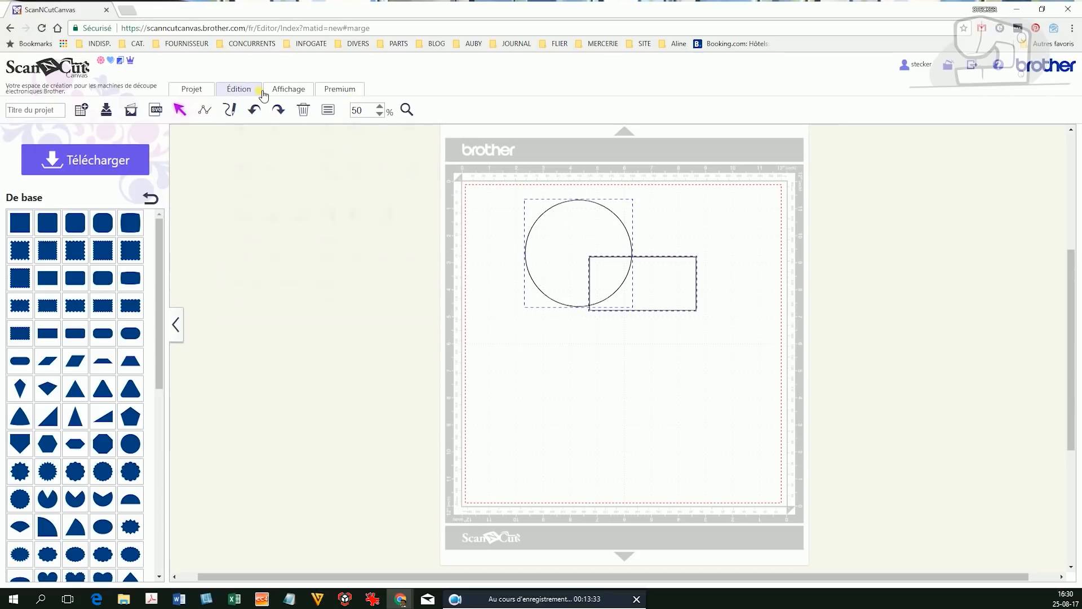
click(258, 89)
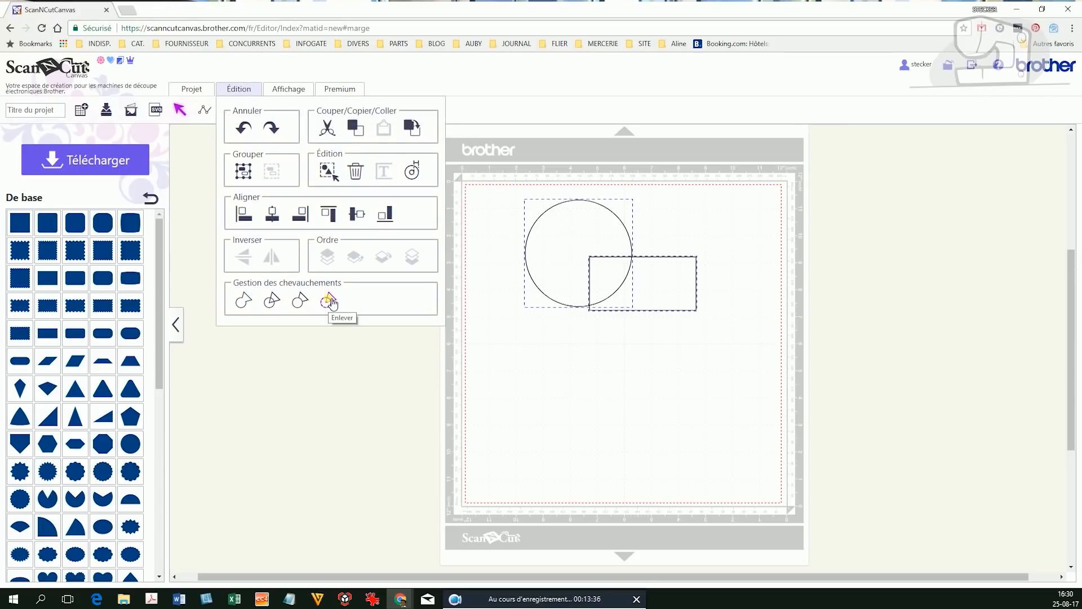
click(332, 303)
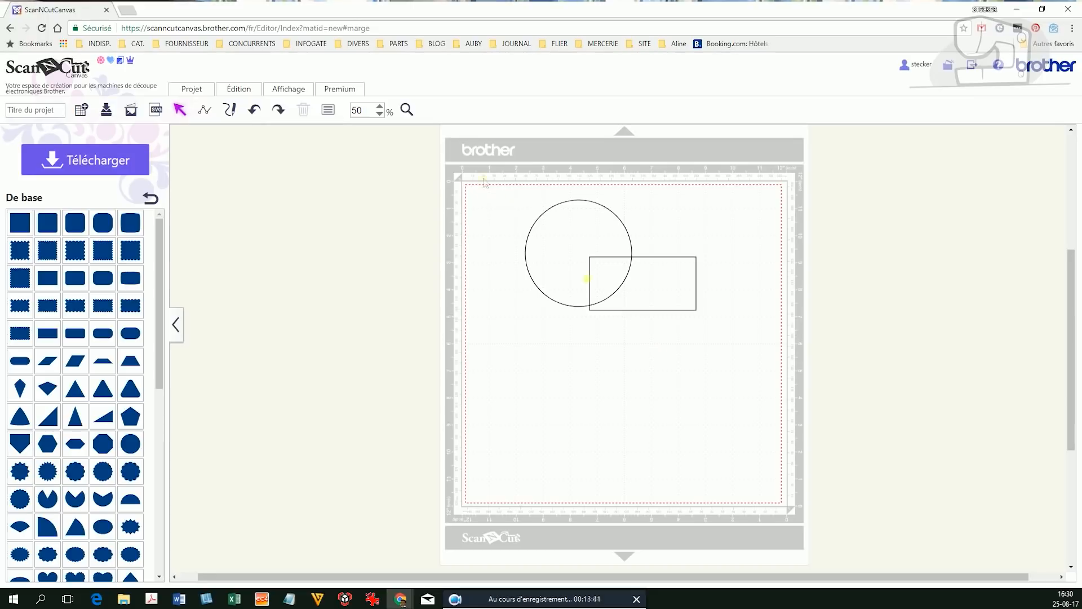
Create a 5 mm outward offset line with rounded corners around both the circle and the rectangle, leaving the original lines unmodified
drag(483, 176, 754, 384)
click(251, 90)
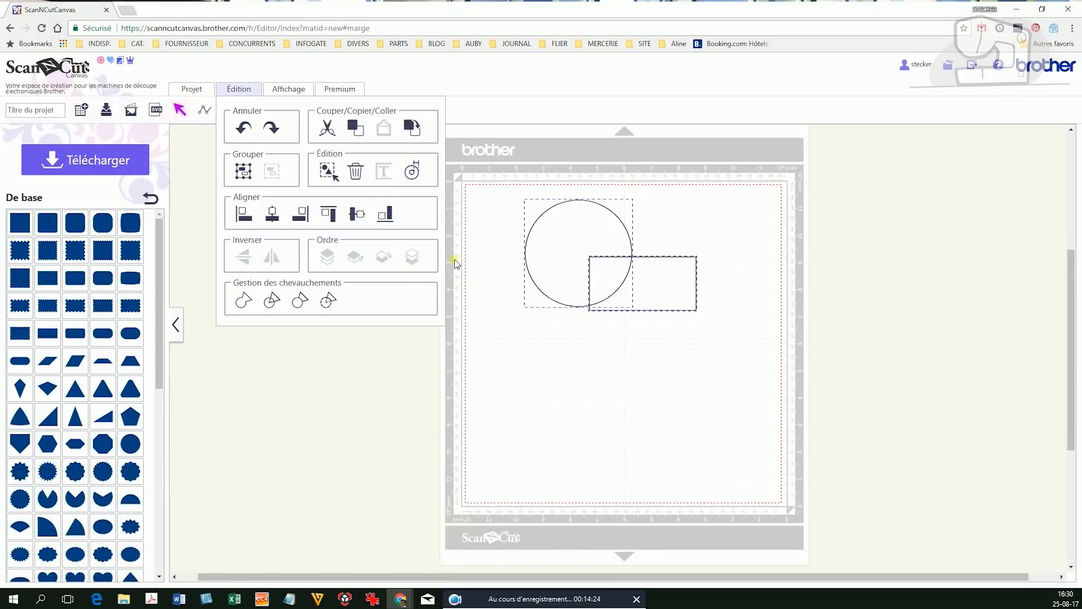
click(413, 171)
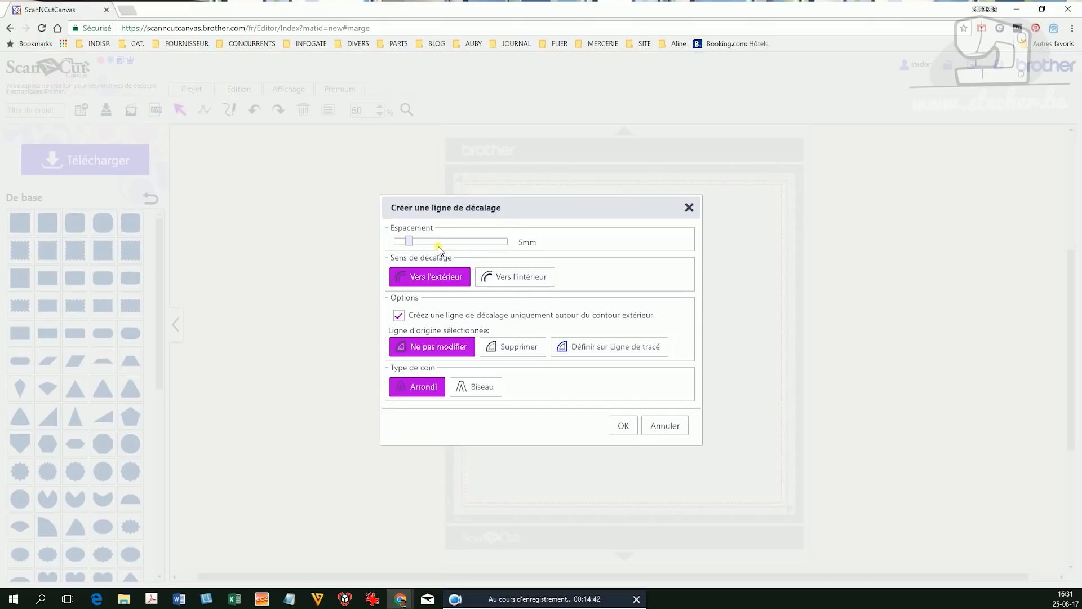
click(448, 277)
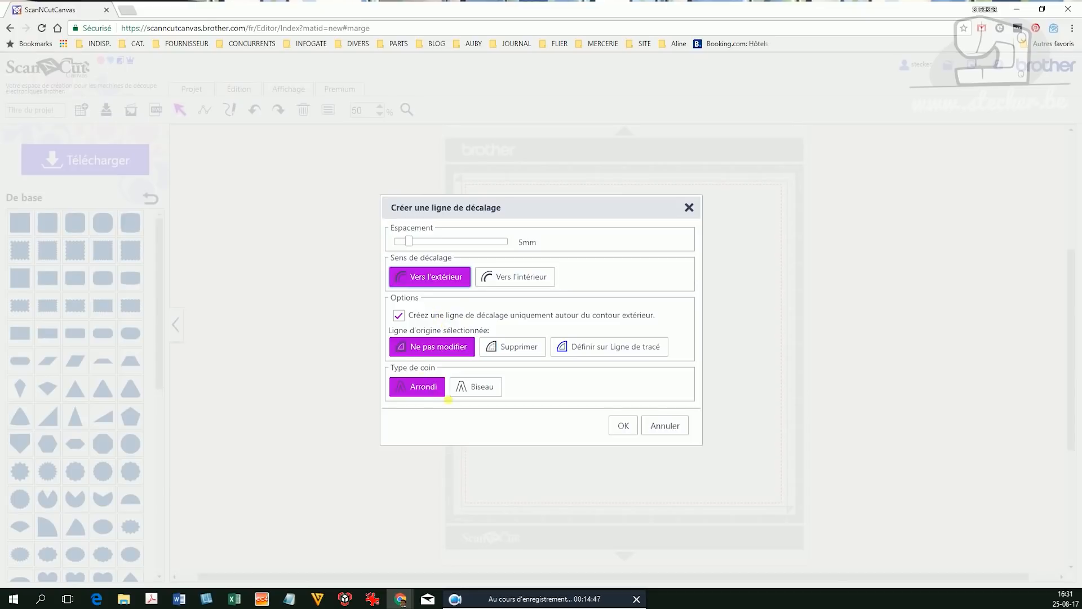
click(625, 428)
click(627, 369)
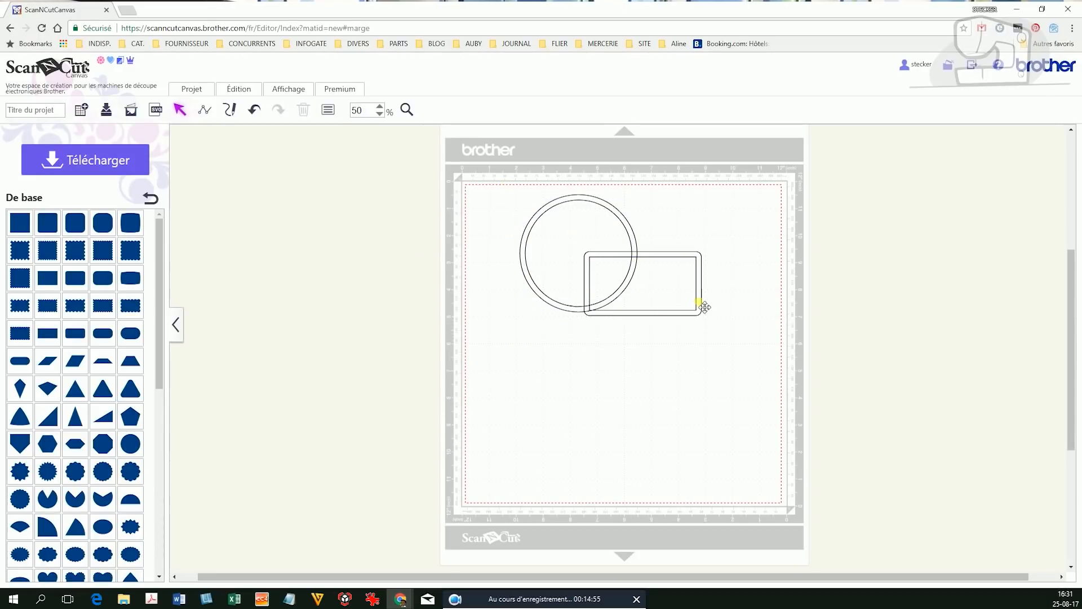
Move the rectangle's offset outline and the rectangle down to the right, clear of the circles and nested together
drag(691, 304, 717, 361)
drag(670, 280, 720, 362)
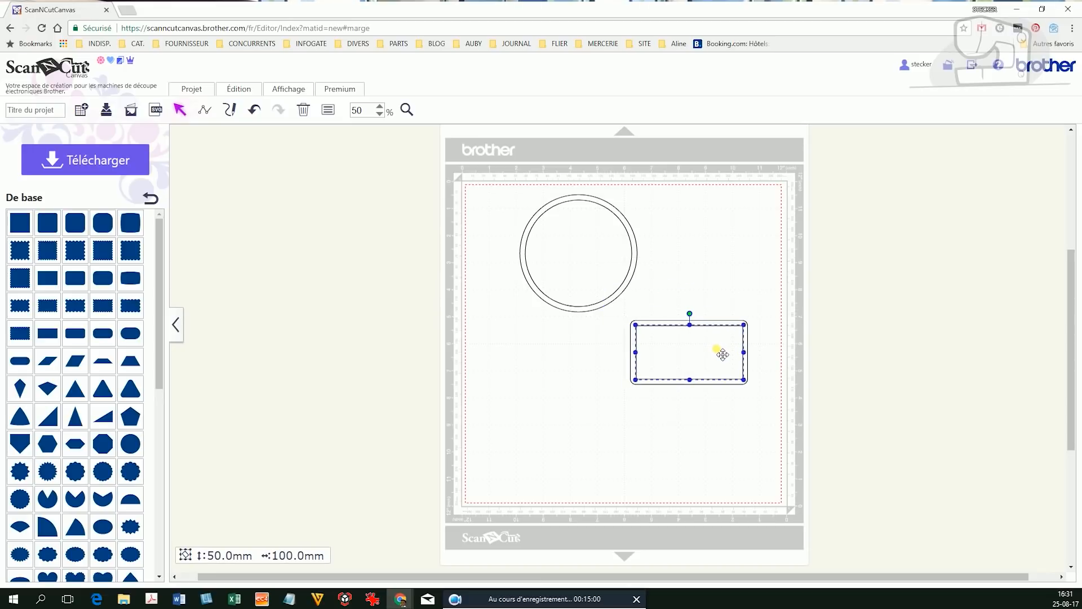
click(715, 407)
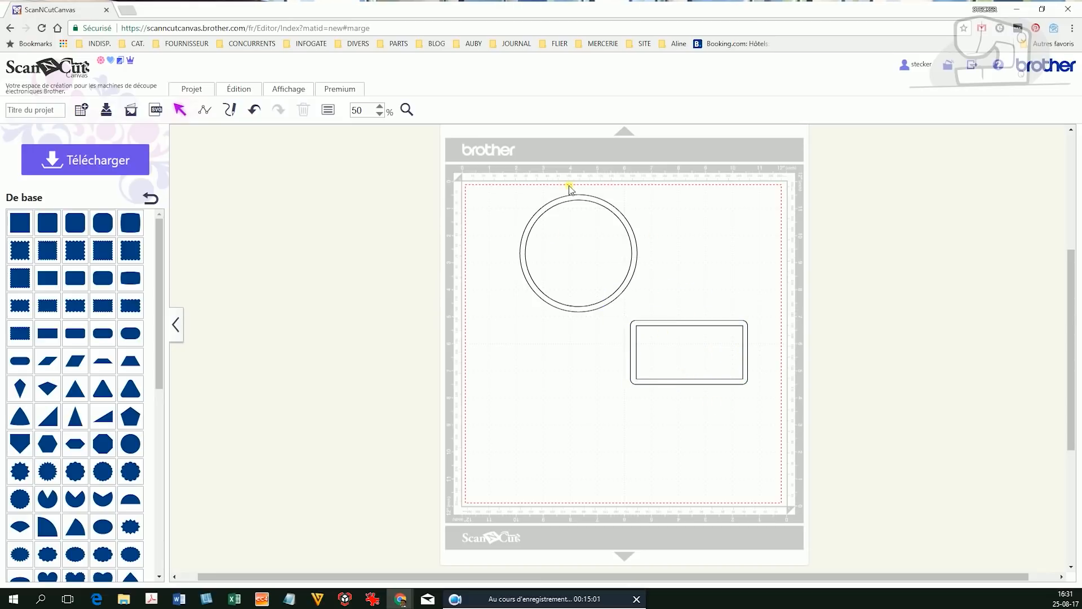
Nudge the outer offset circle slightly around the inner circle
click(560, 245)
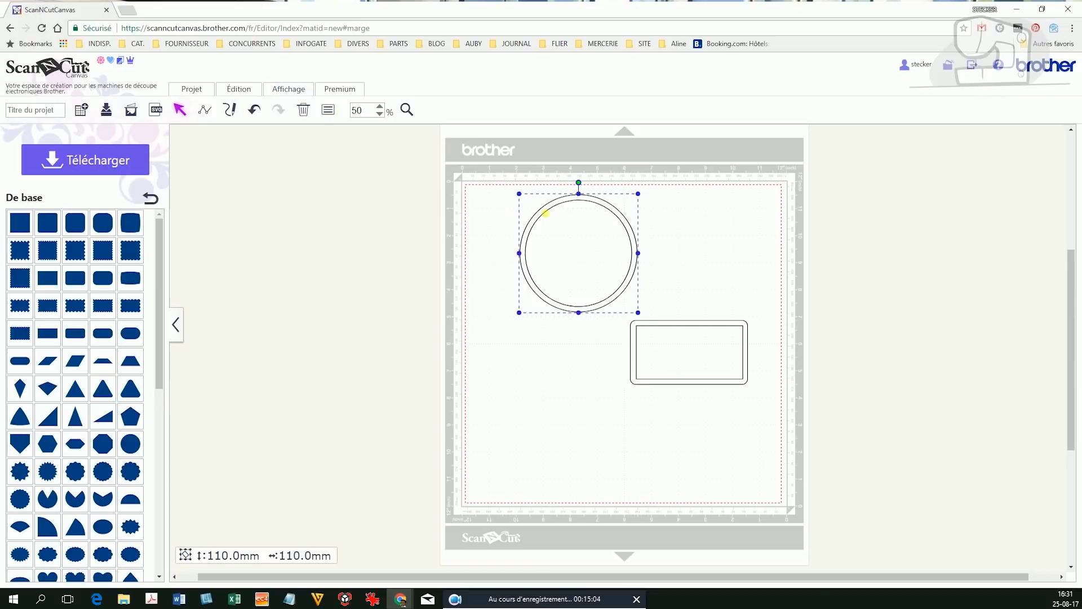
mouse_move(561, 232)
mouse_down()
mouse_move(551, 259)
mouse_move(574, 239)
mouse_up()
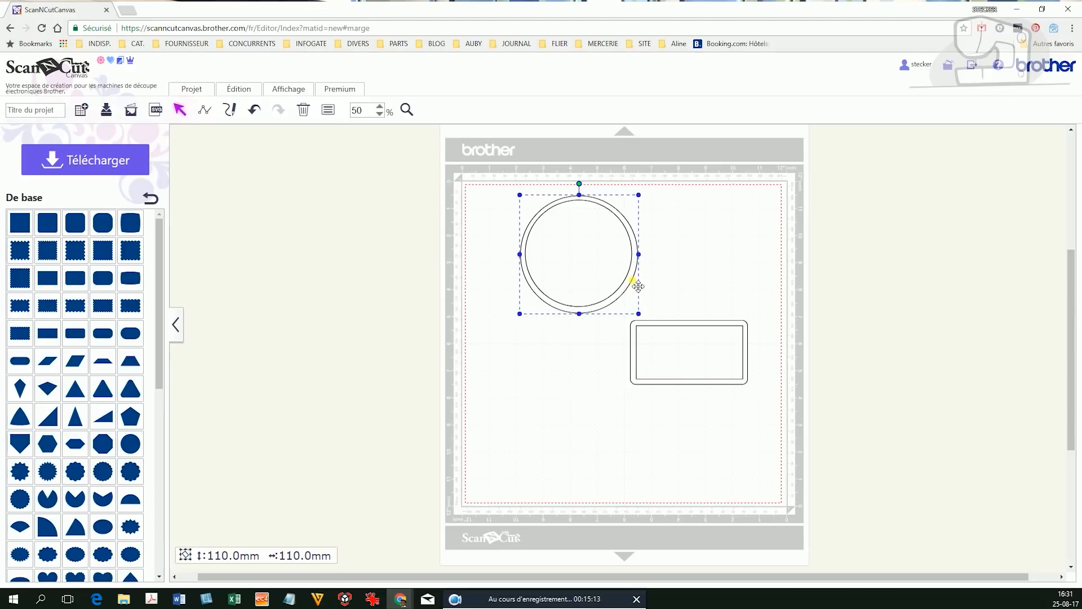
drag(638, 286, 638, 284)
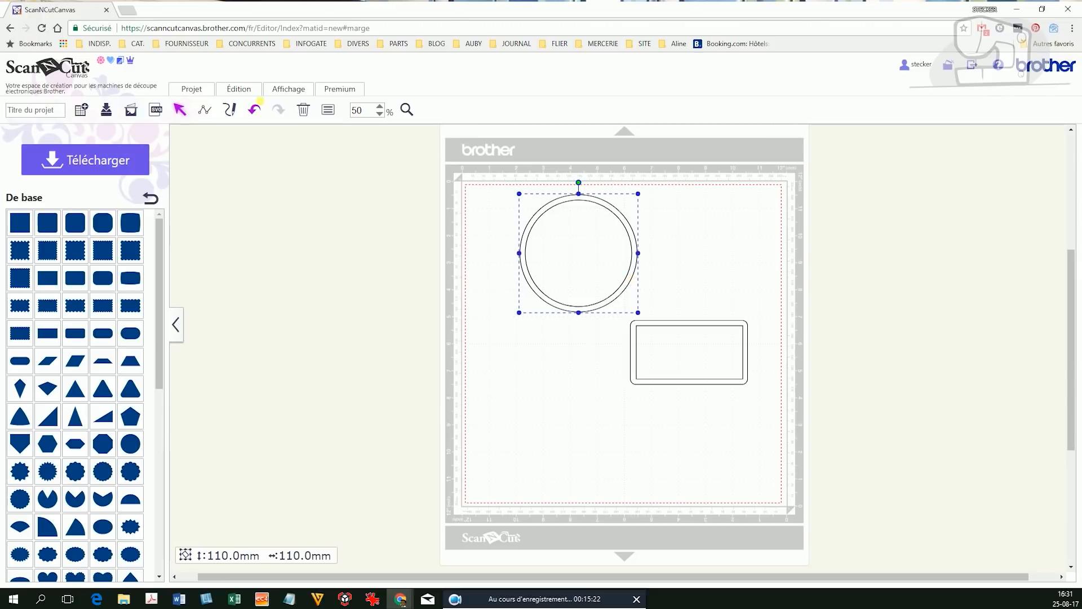
click(575, 241)
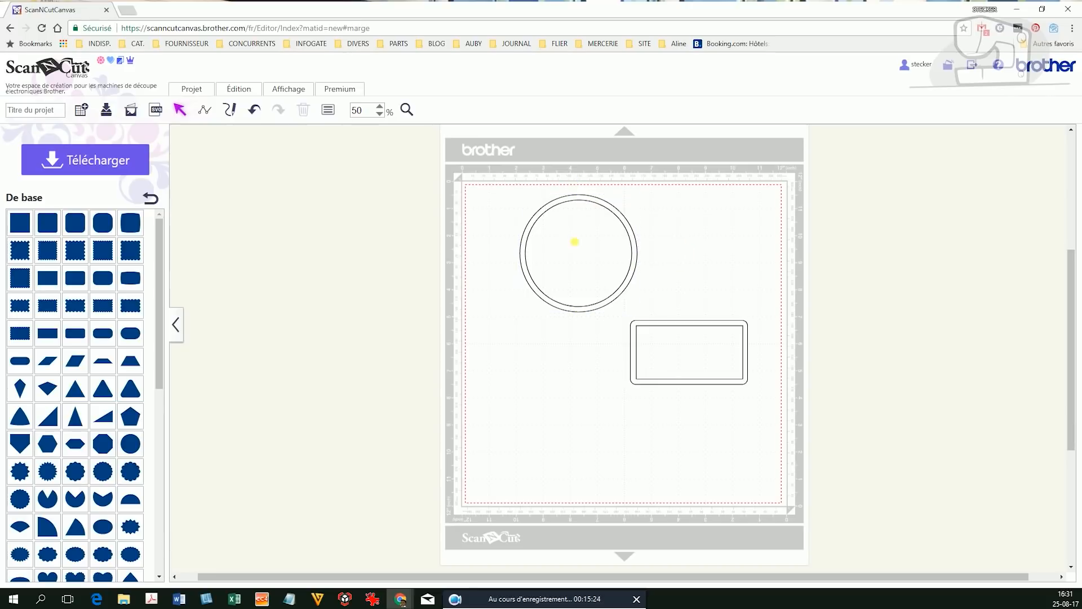
click(574, 241)
mouse_move(587, 235)
mouse_down()
mouse_move(576, 259)
mouse_move(588, 240)
mouse_up()
click(251, 97)
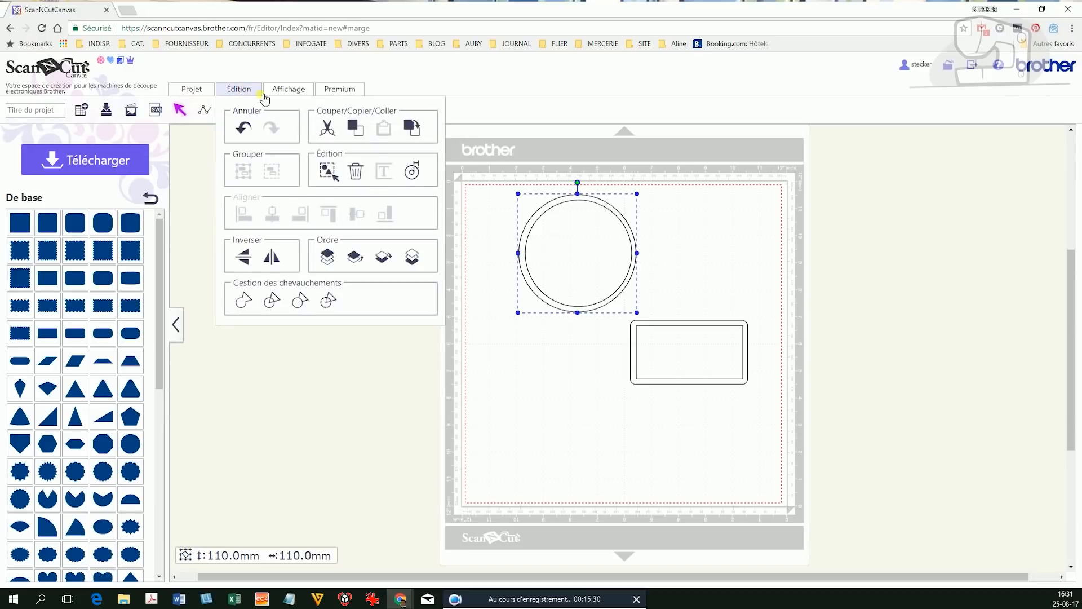
click(192, 188)
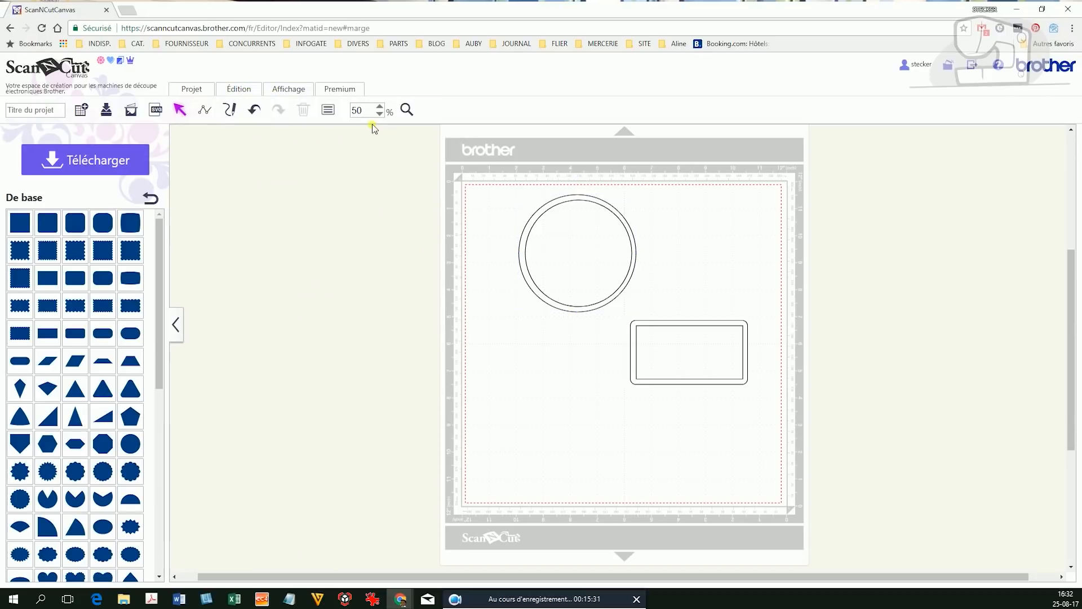
Set the outer circle's line type to Ligne de découpe and view its available dash patterns
click(333, 114)
click(599, 243)
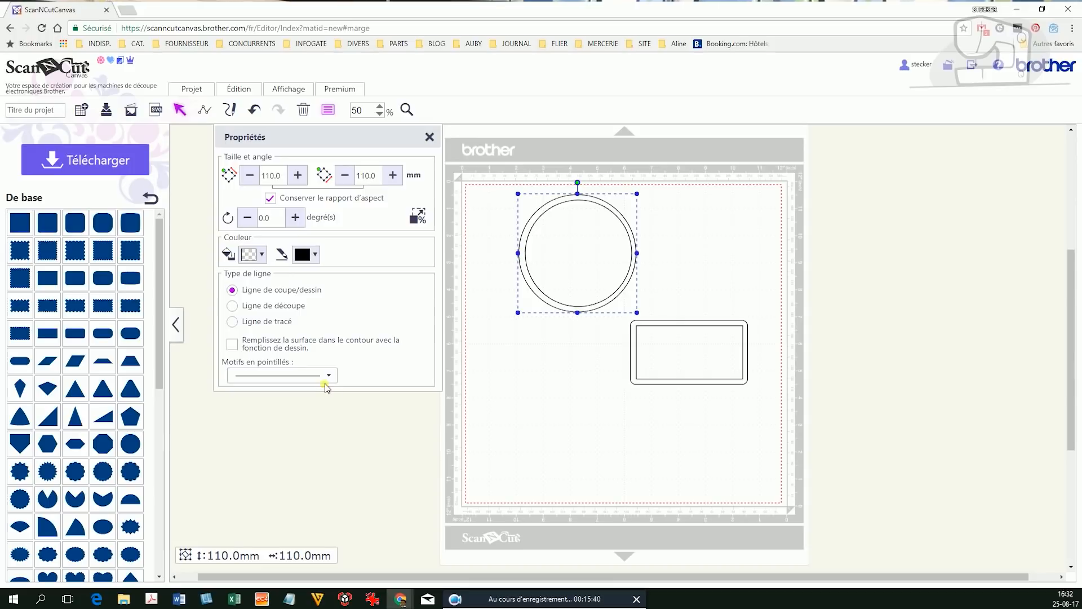
click(278, 308)
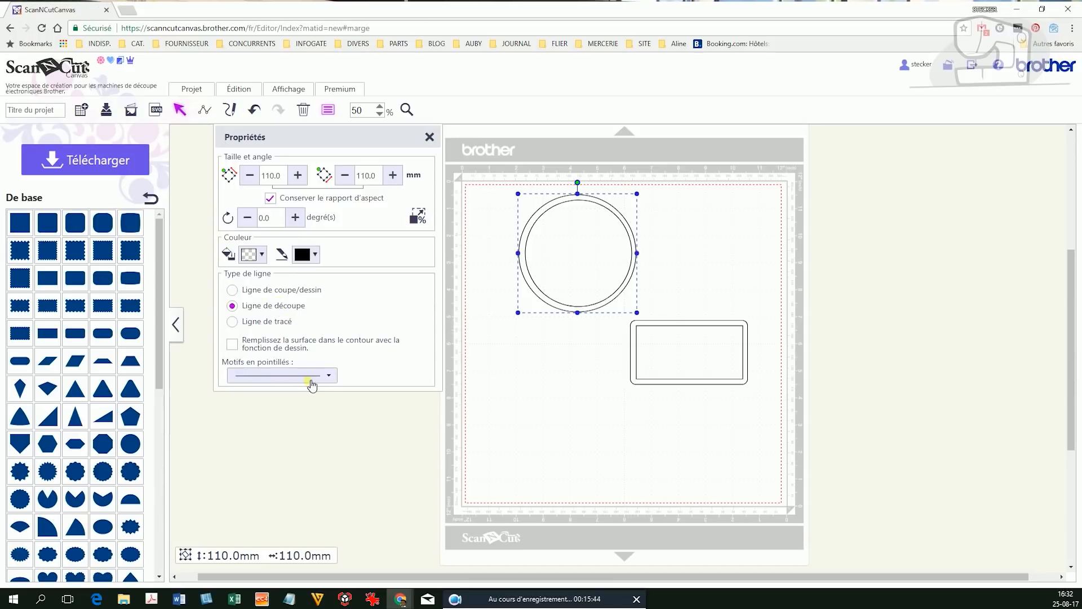
click(281, 376)
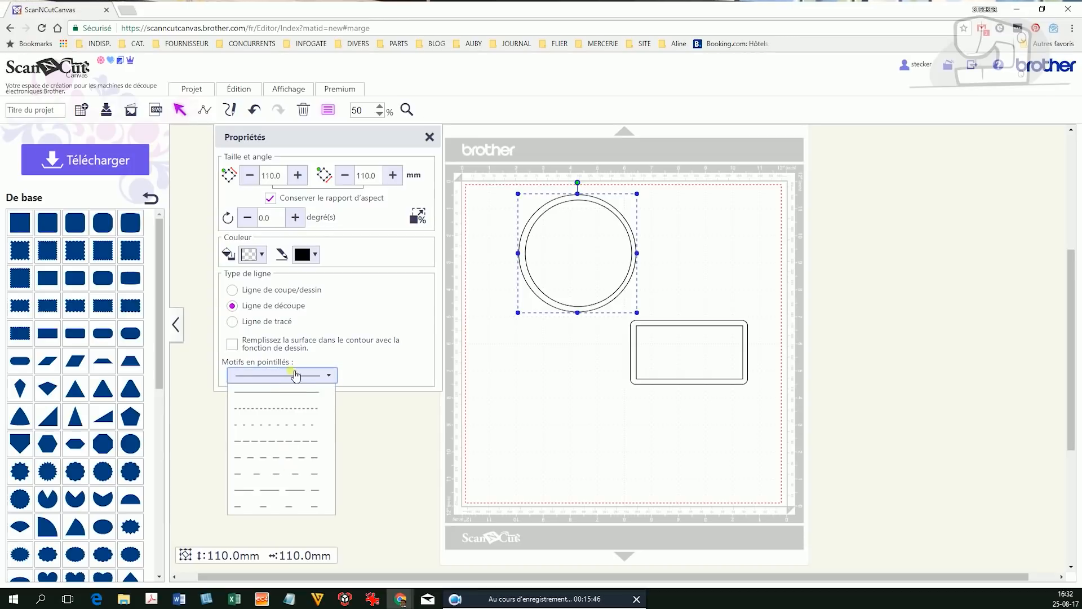
click(516, 398)
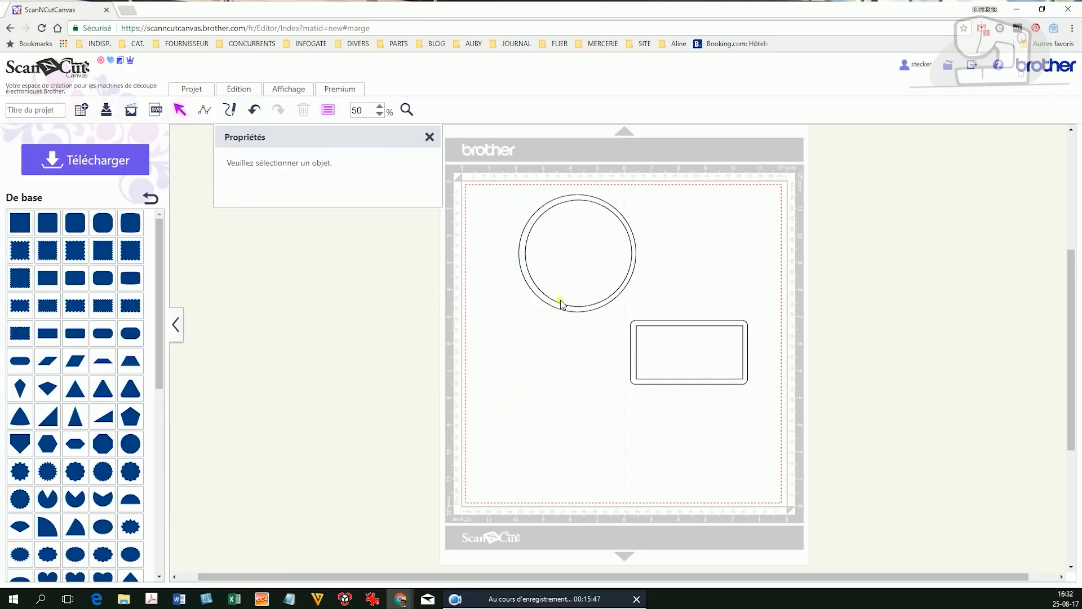
Set the inner circle's line type to Ligne de tracé, moving the outer circle aside and back around it
click(566, 286)
drag(566, 286, 549, 358)
click(553, 273)
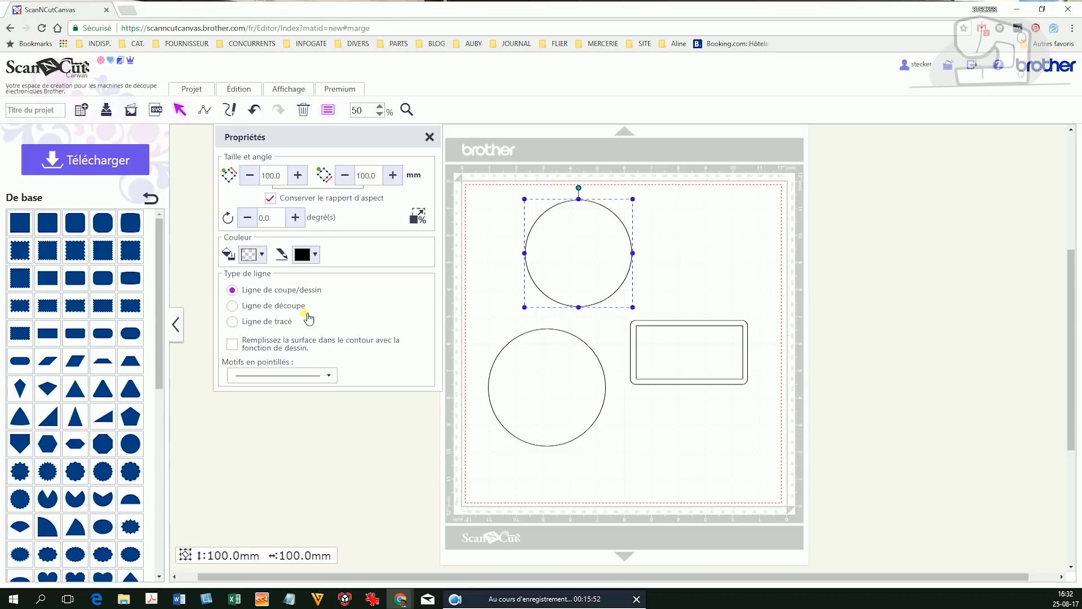
click(286, 326)
click(525, 366)
drag(525, 367, 562, 238)
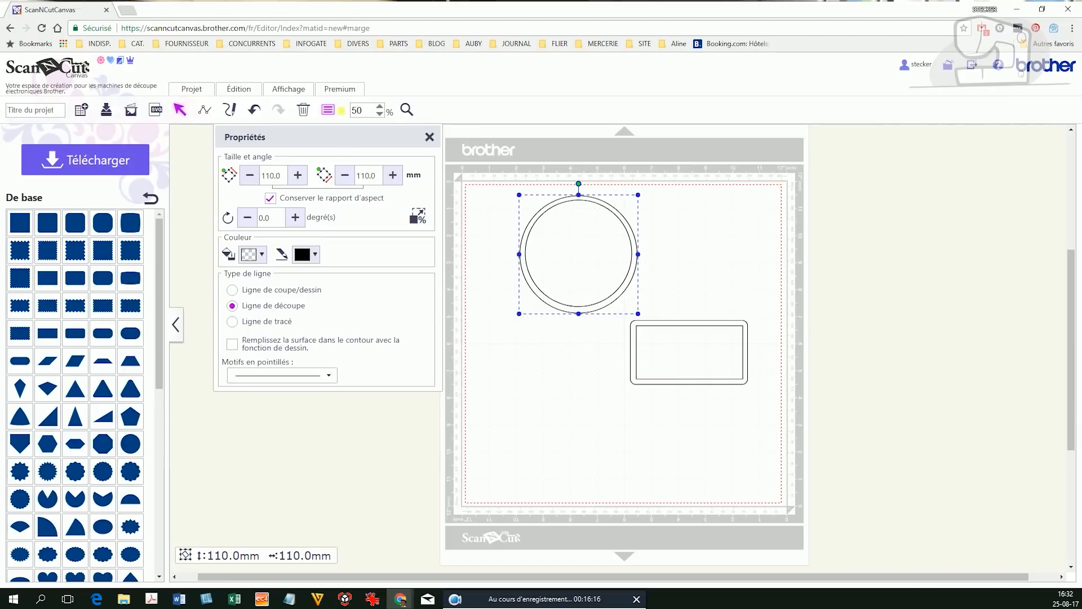
Examine the Premium Strass rhinestone tools with all the shapes selected and with nothing selected
drag(749, 412, 501, 198)
click(341, 90)
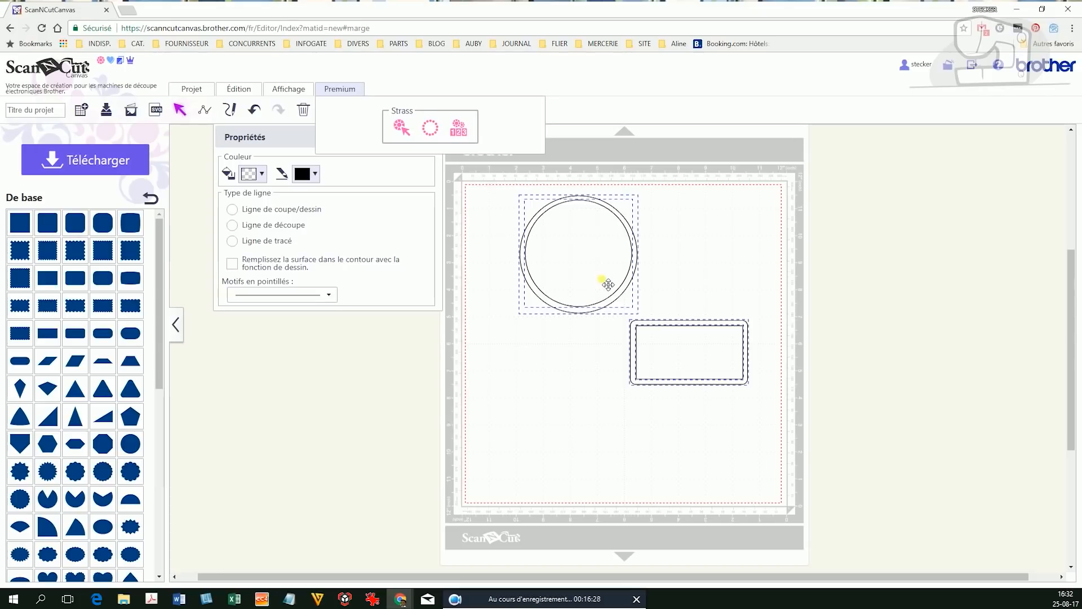
click(704, 292)
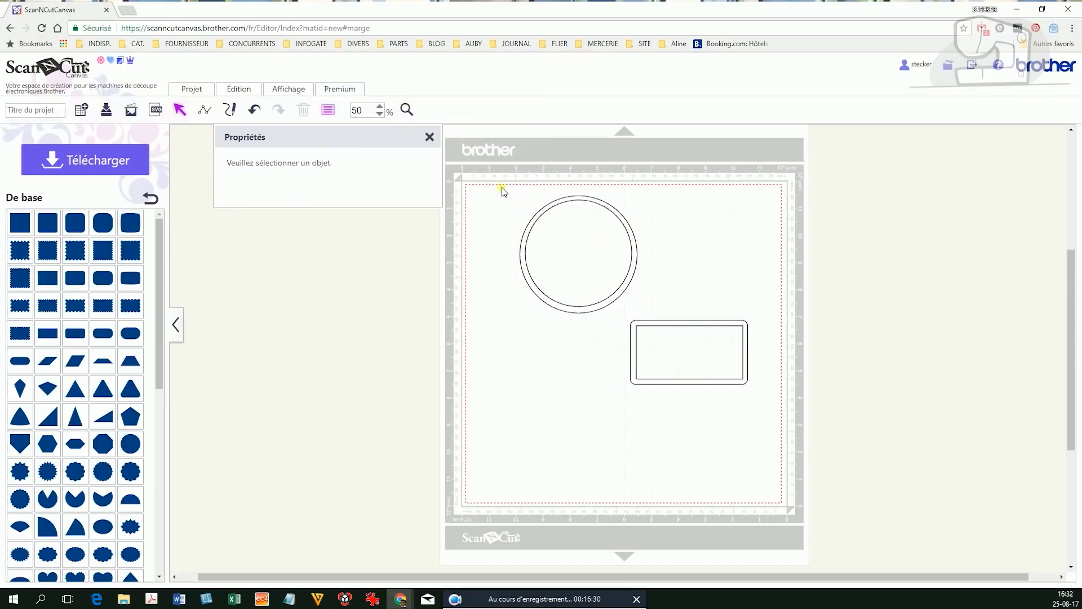
click(338, 89)
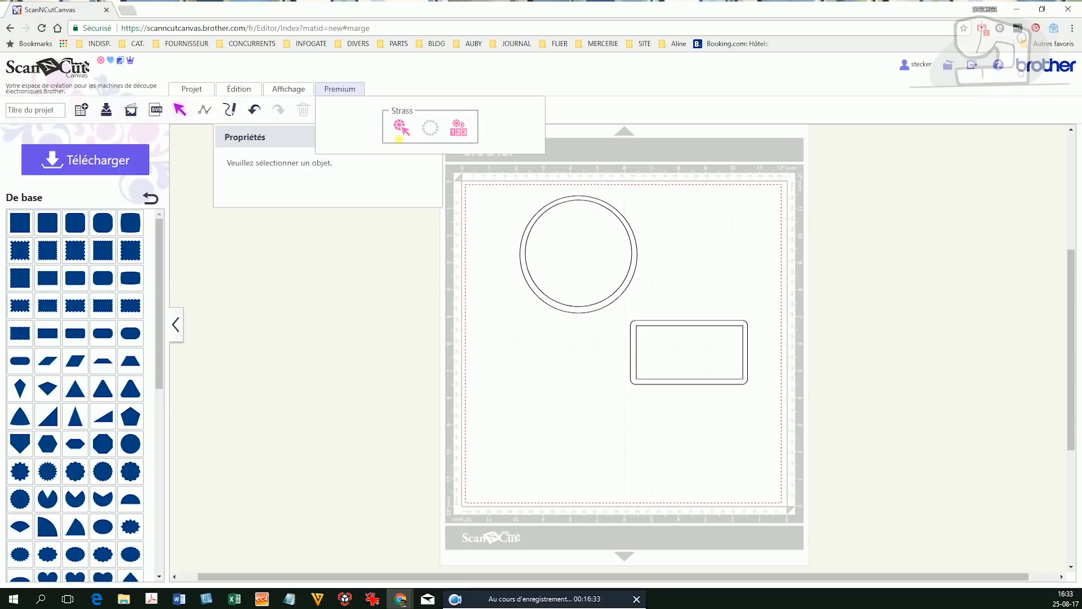
Display only the drawing lines with Afficher uniquement la ligne de tracé, view the shapes, and switch that filter off again
click(667, 404)
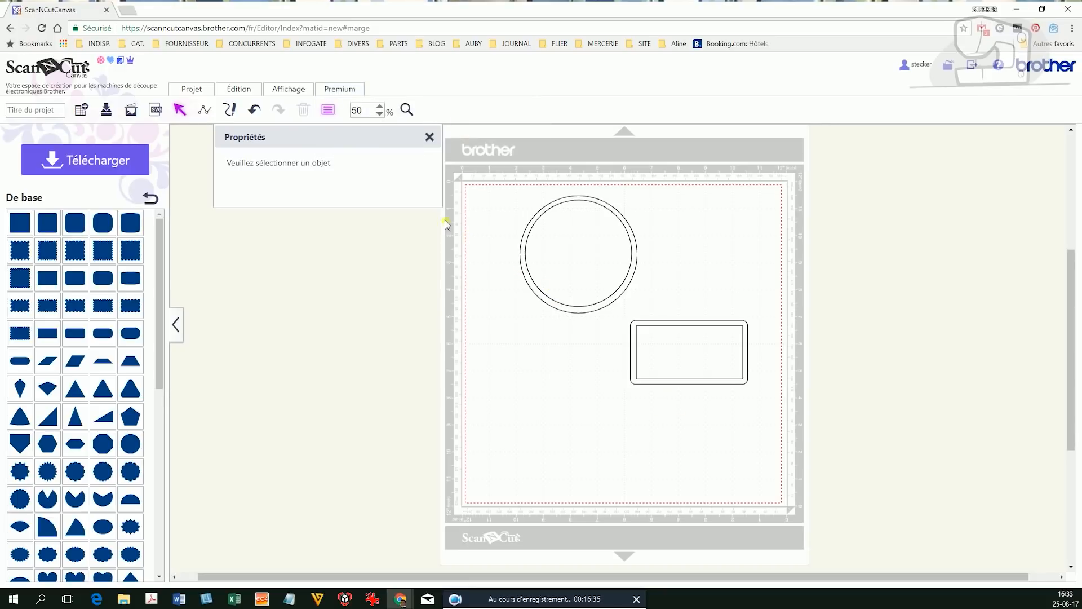
click(286, 91)
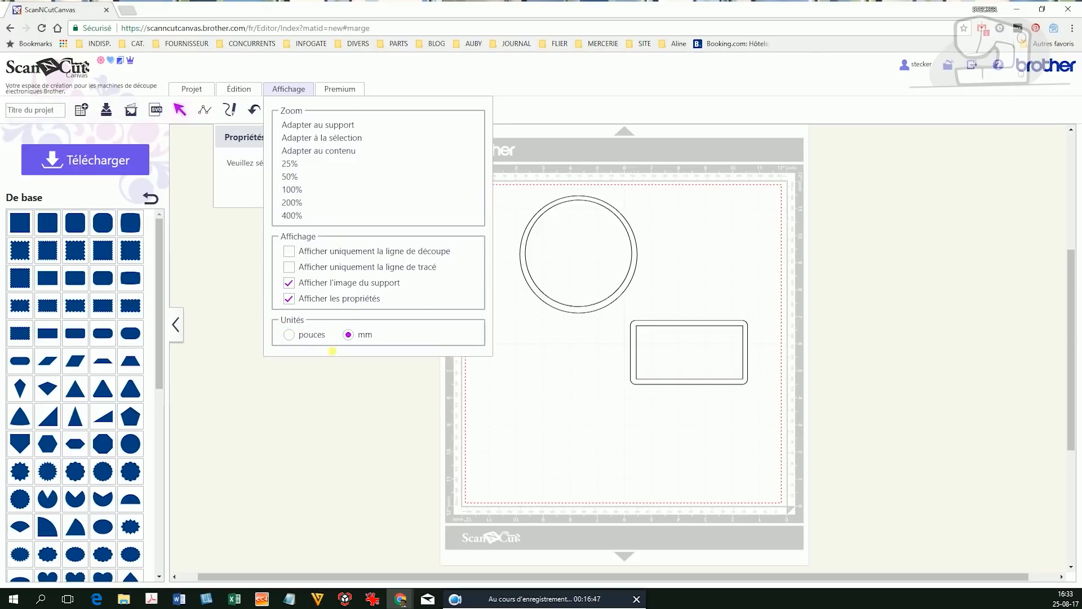
click(291, 268)
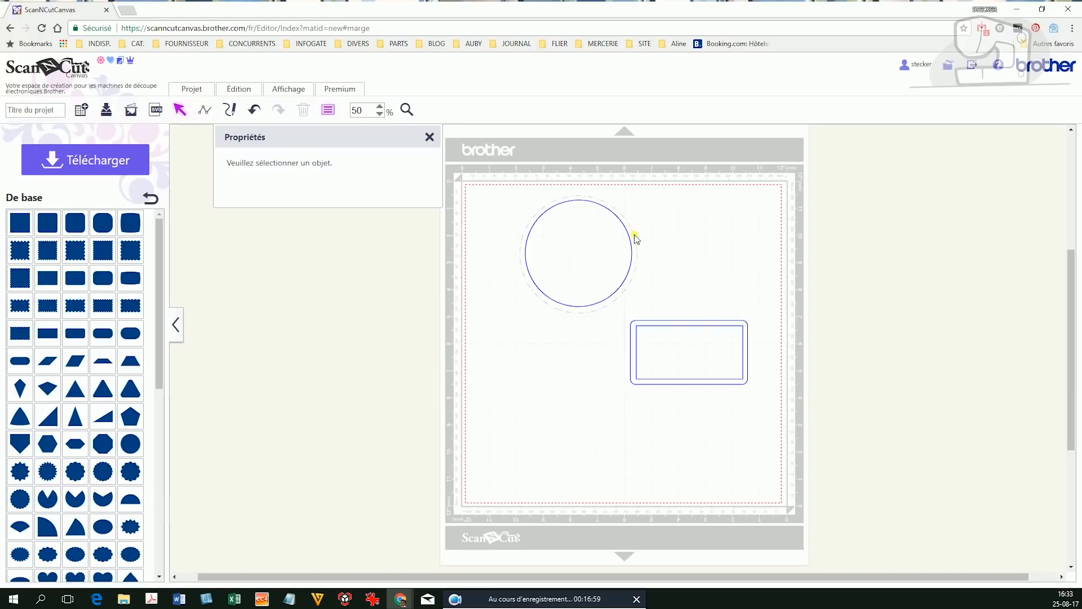
click(290, 90)
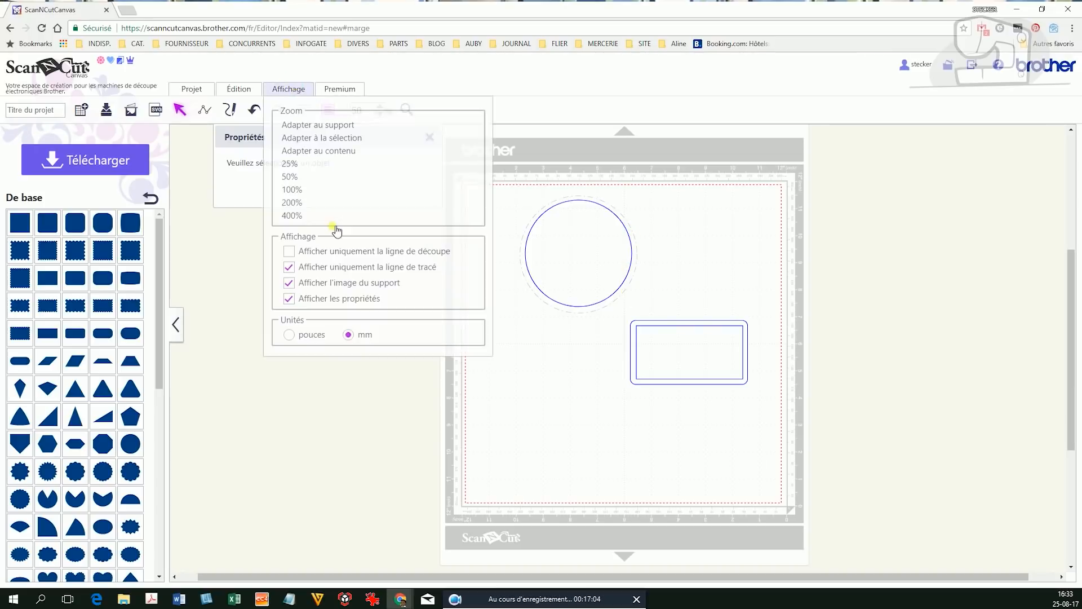
click(290, 269)
Delete all the circles and rectangles from the mat, hide the properties, and return to the main Motif categories
drag(484, 171, 771, 387)
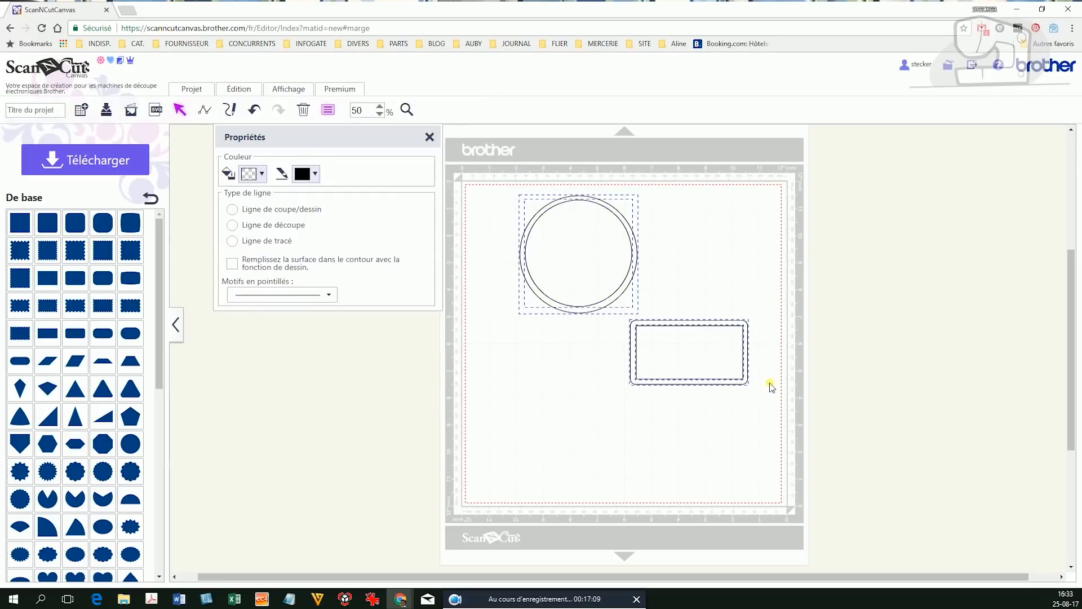
key(Delete)
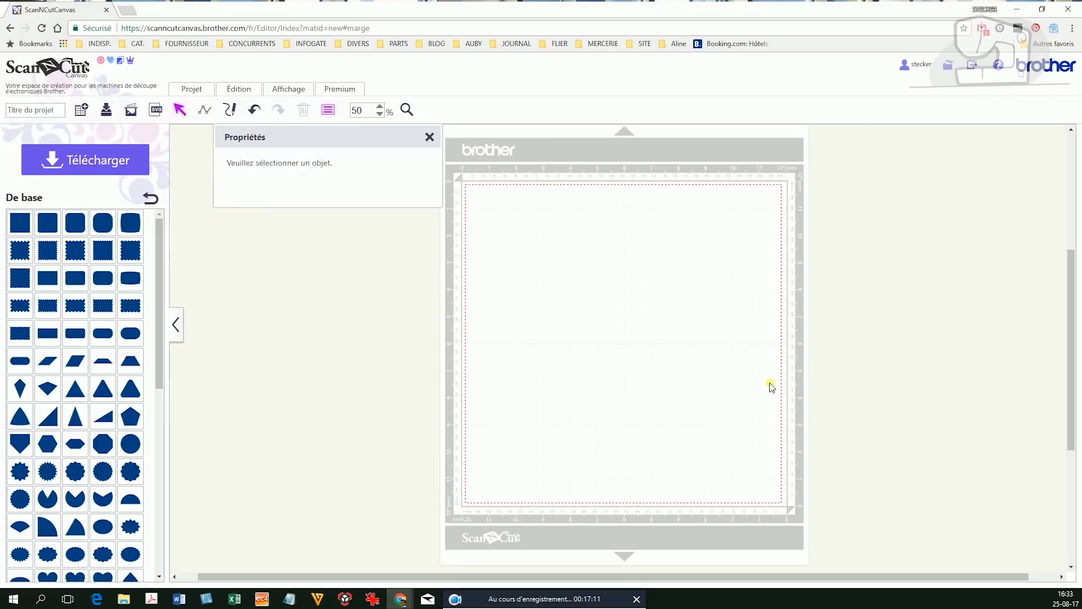
click(430, 137)
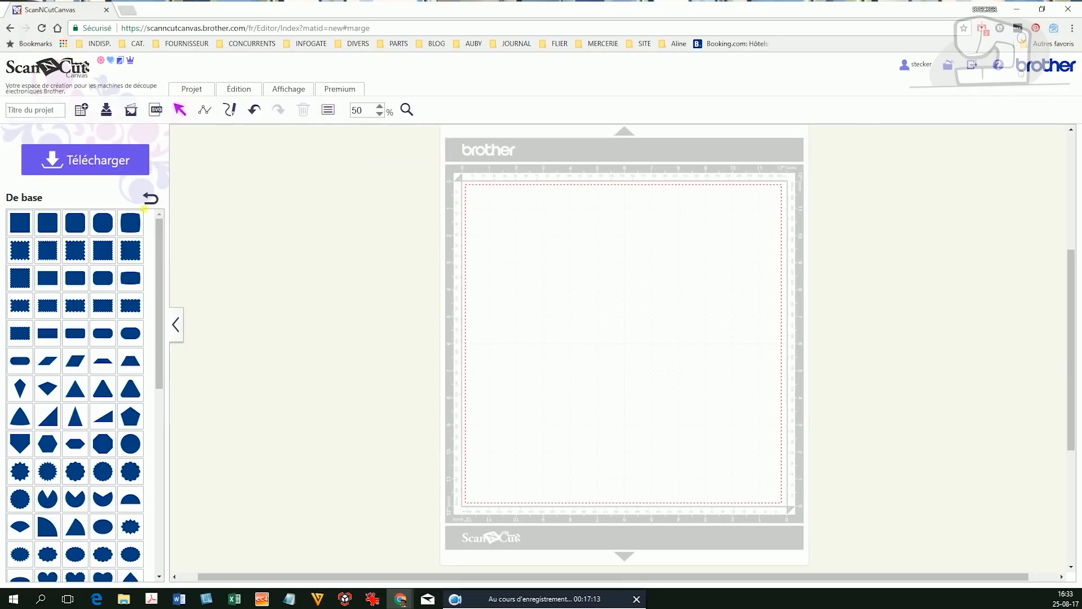
click(150, 200)
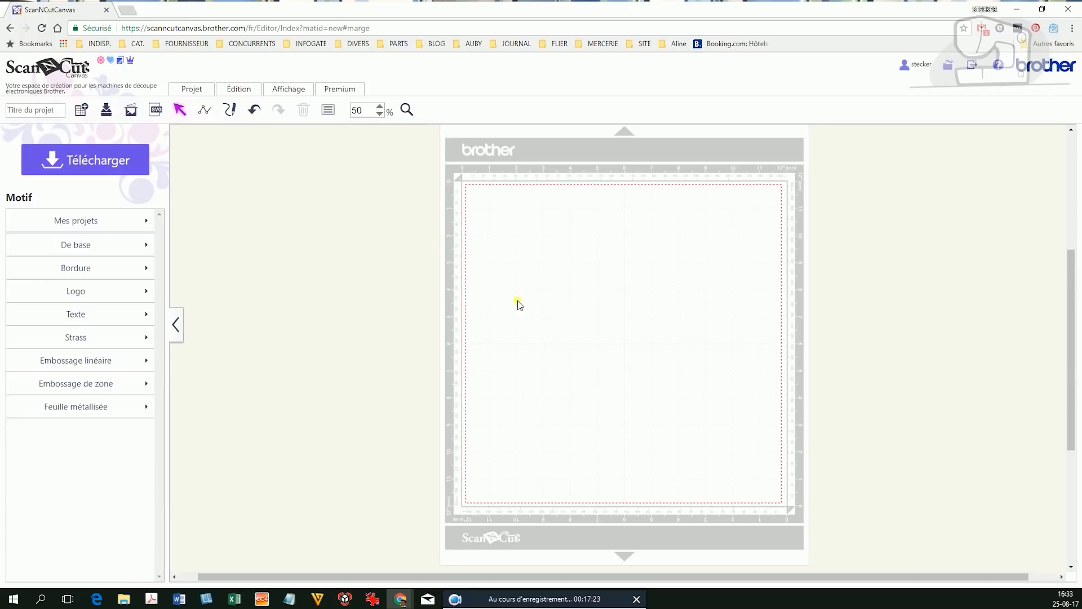
Start a Traçage normal image trace and load Bird.jpg from the Scan N Cut folder
click(137, 116)
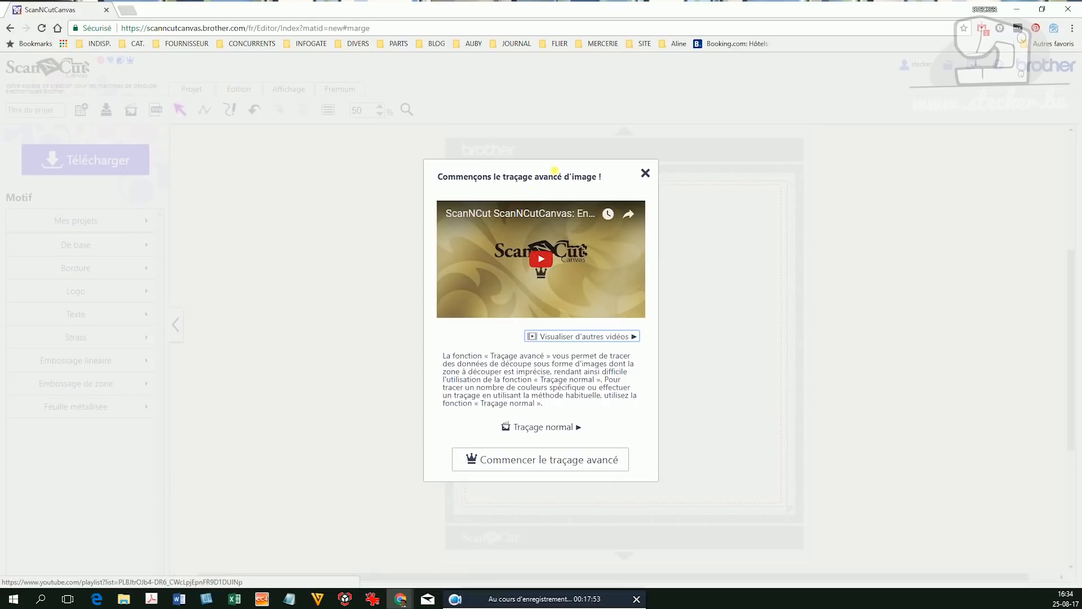
click(536, 427)
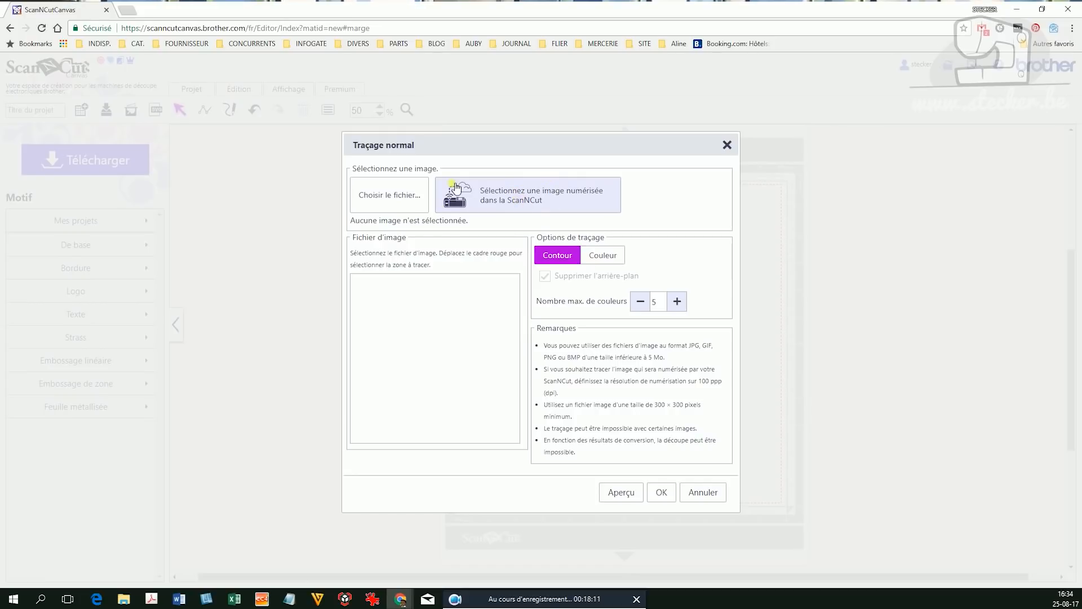
click(375, 203)
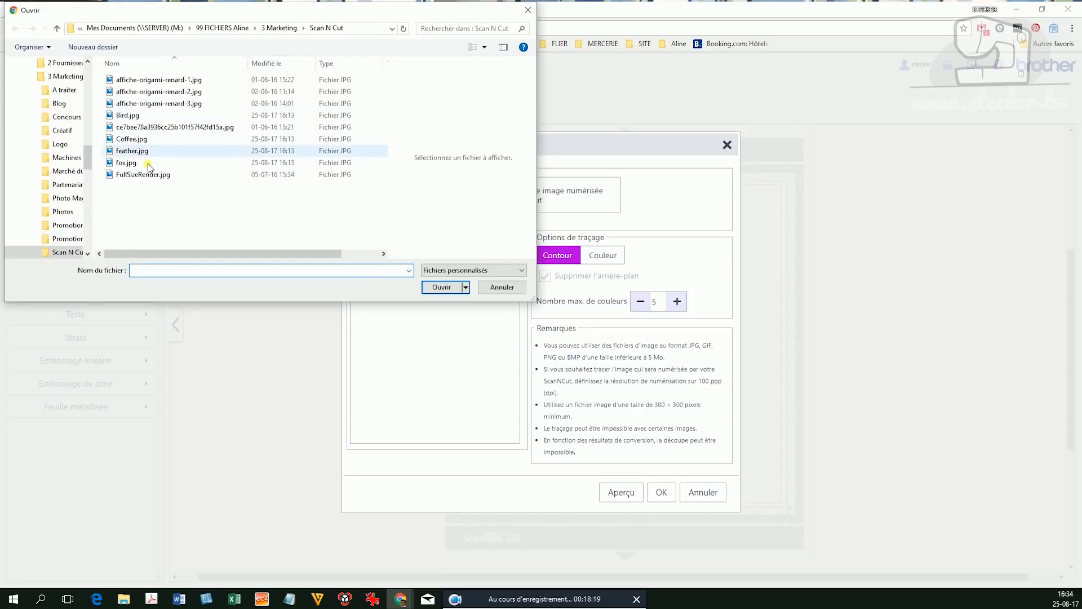
click(146, 115)
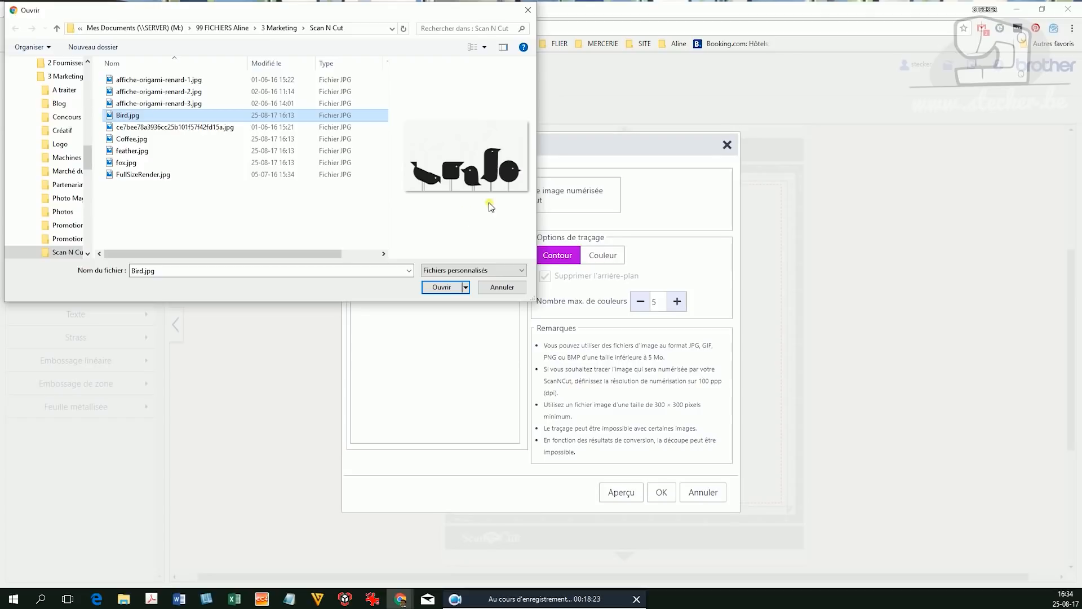
click(438, 288)
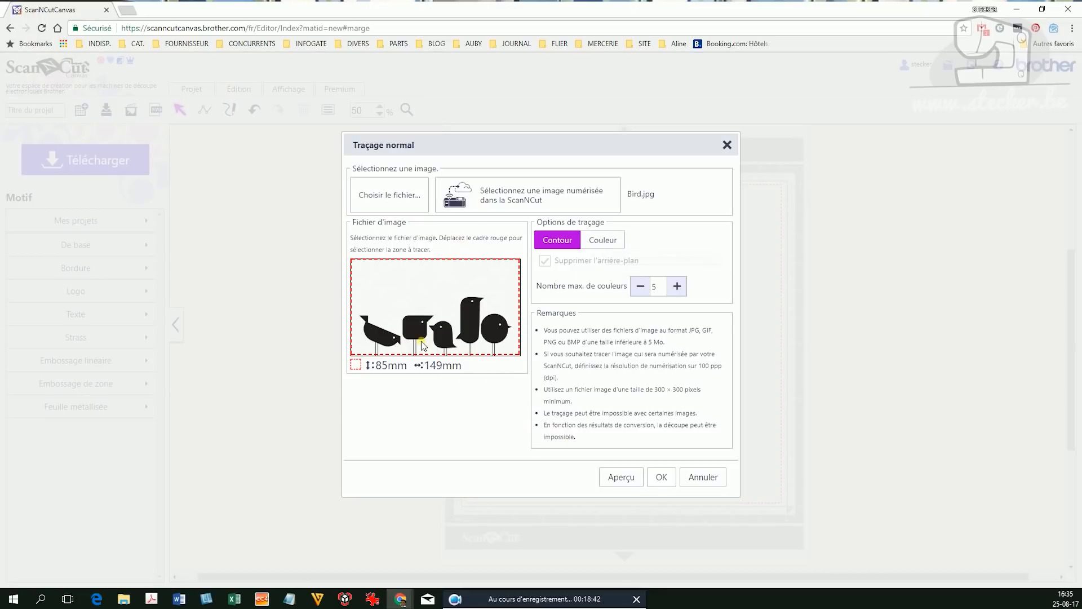
Trace the bird image by Couleur with a maximum of 2 colours, preview it, and place the outlines and image on the mat
click(605, 239)
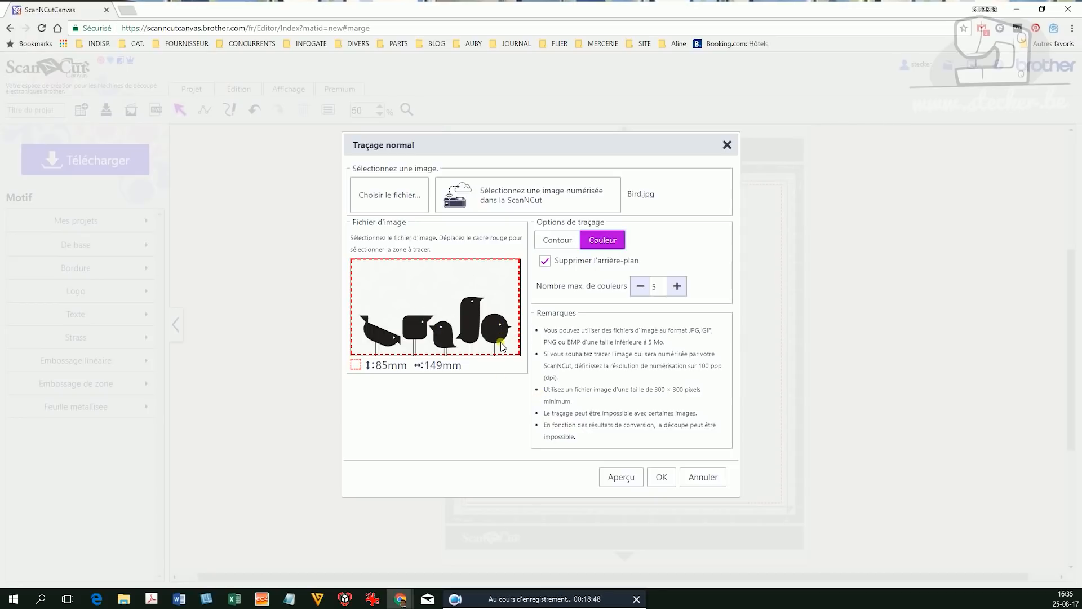
click(644, 289)
click(617, 479)
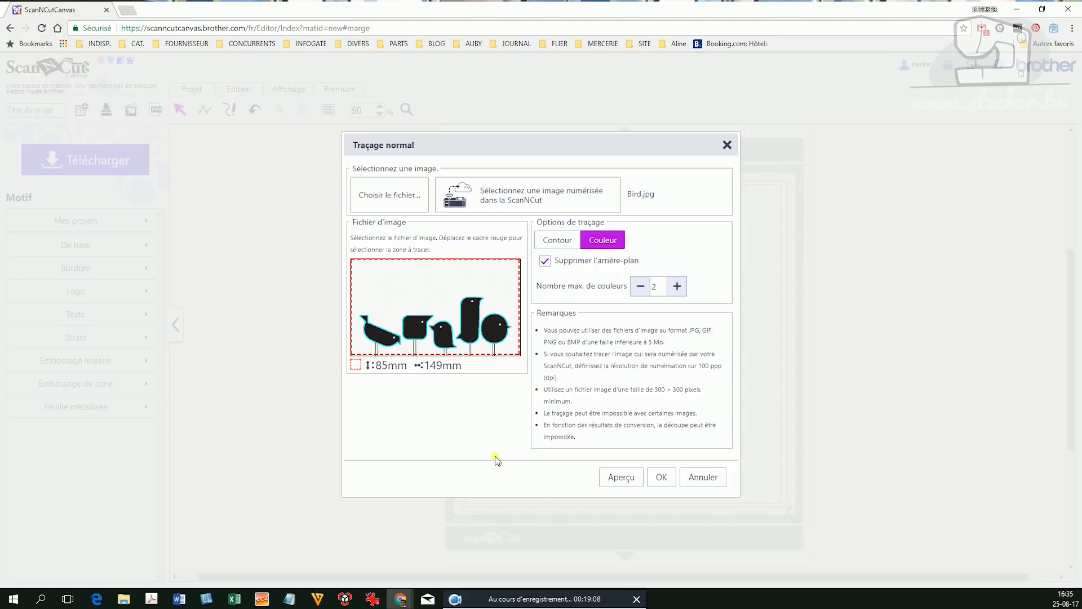
click(663, 479)
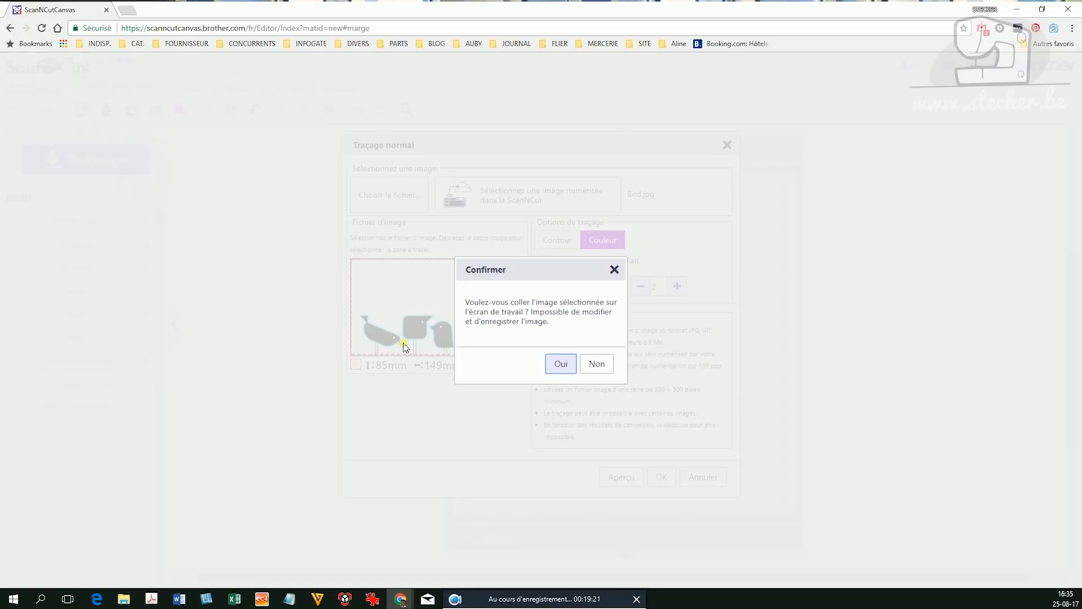
click(562, 364)
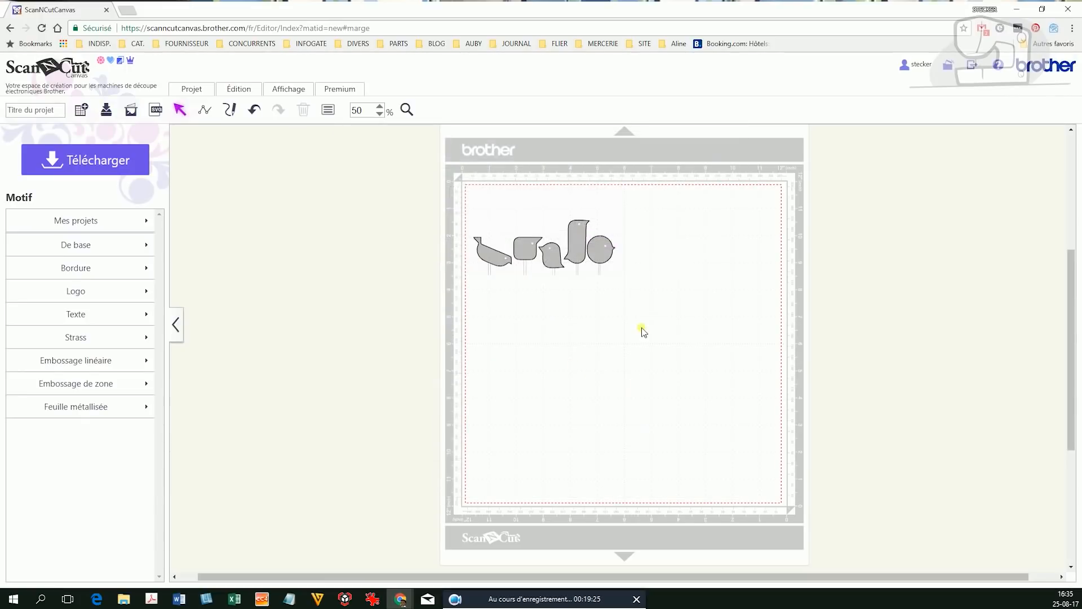
Move the traced bird outlines below the background image, compare the two at 150% zoom, and undo the move
drag(661, 326, 446, 201)
mouse_move(528, 253)
mouse_down()
mouse_move(559, 302)
mouse_move(553, 339)
mouse_up()
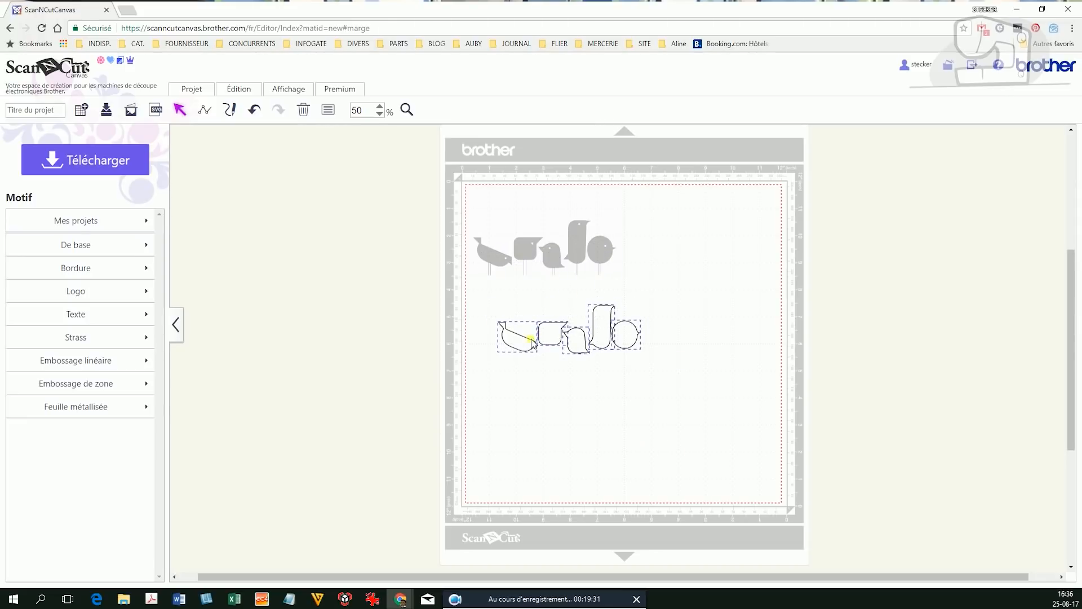
click(650, 414)
click(379, 106)
click(379, 106)
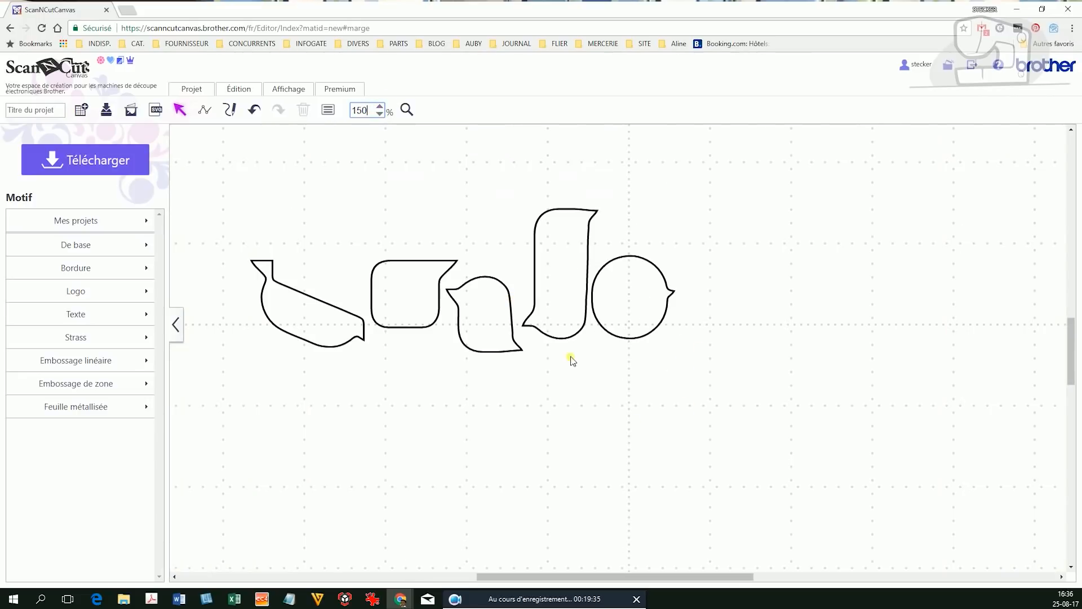
scroll(412, 411, up, 2)
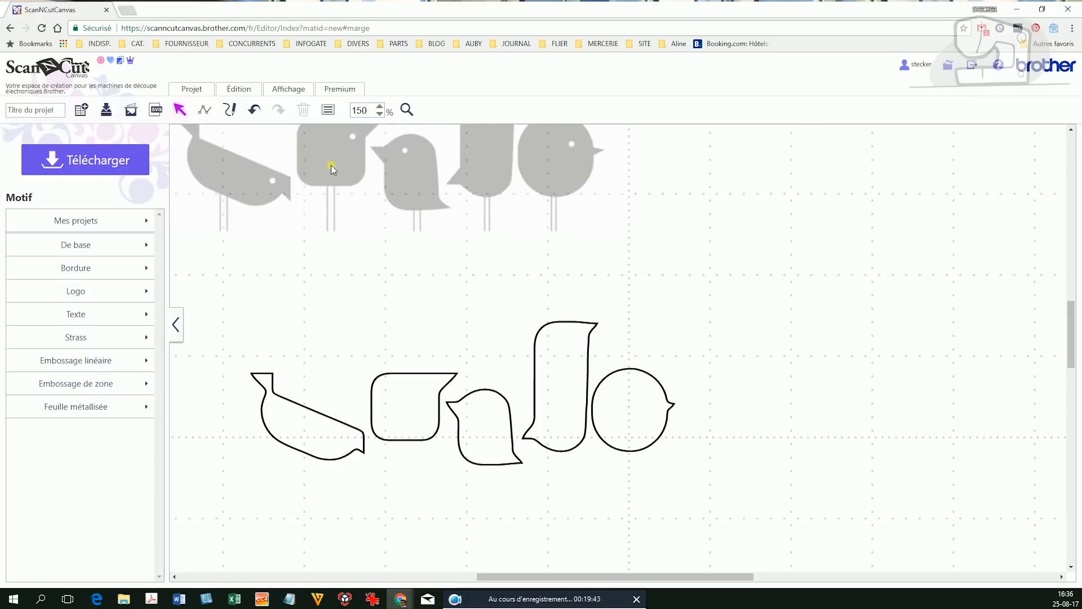
click(262, 108)
Draw a straight path over the left leg line of the leftmost bird, from its belly to the foot
click(379, 113)
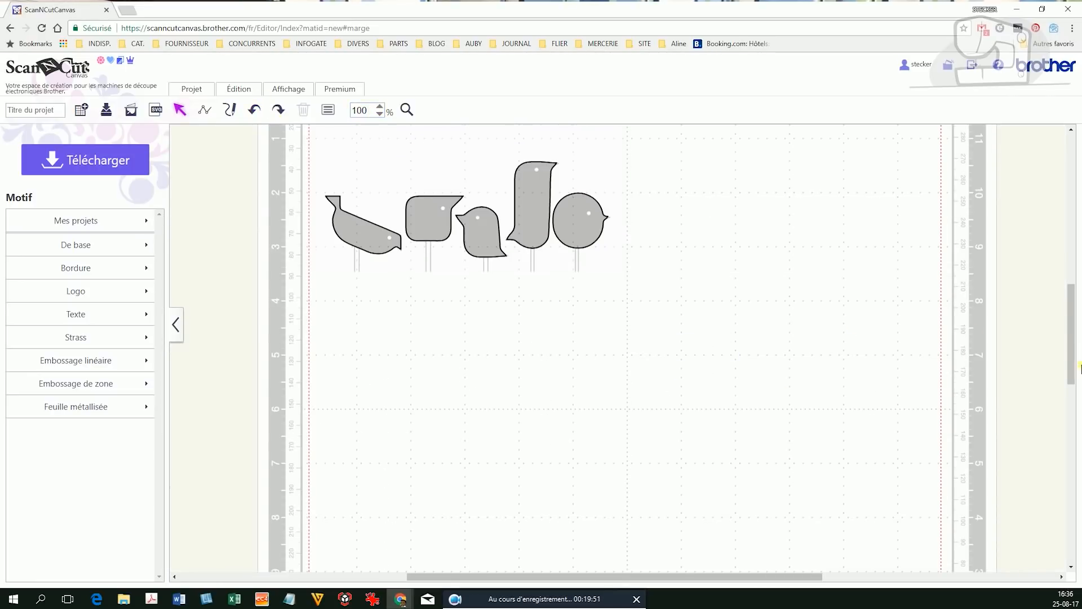
drag(1069, 324, 1069, 304)
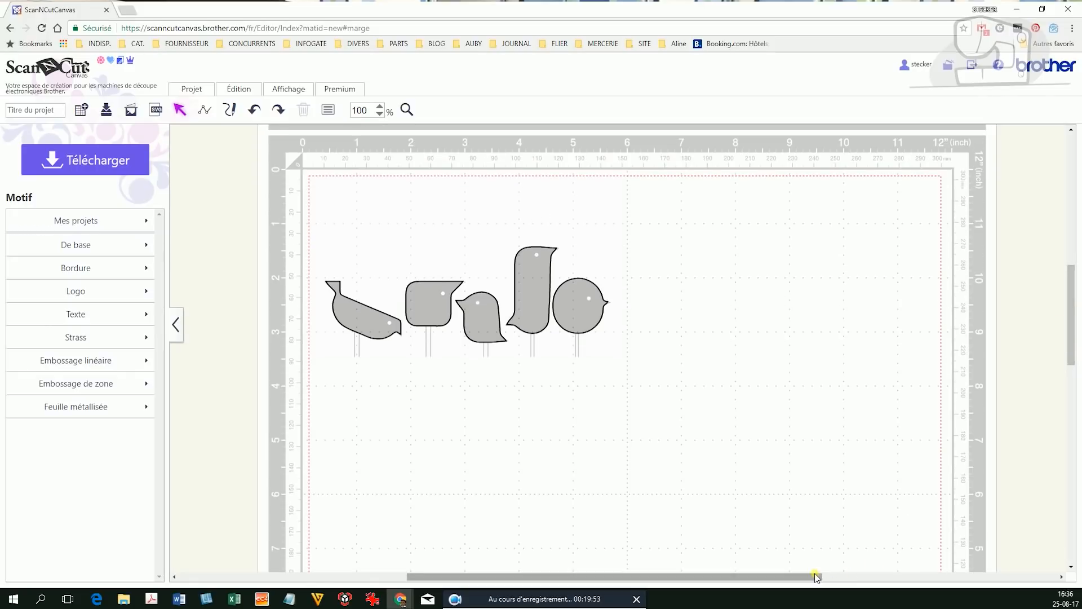
drag(795, 576, 742, 558)
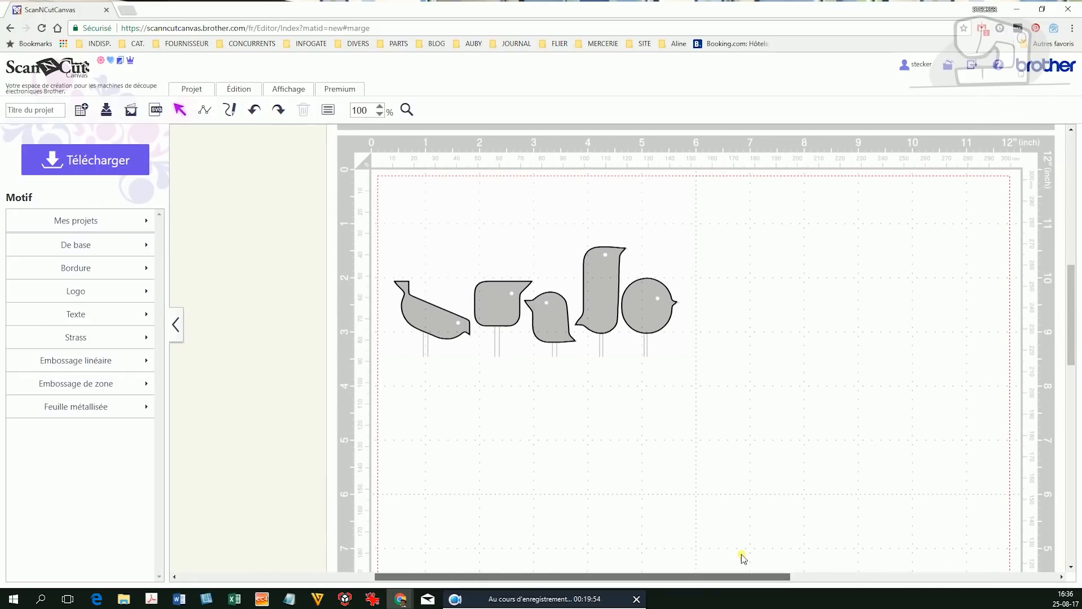
click(379, 107)
click(380, 109)
drag(640, 575, 594, 572)
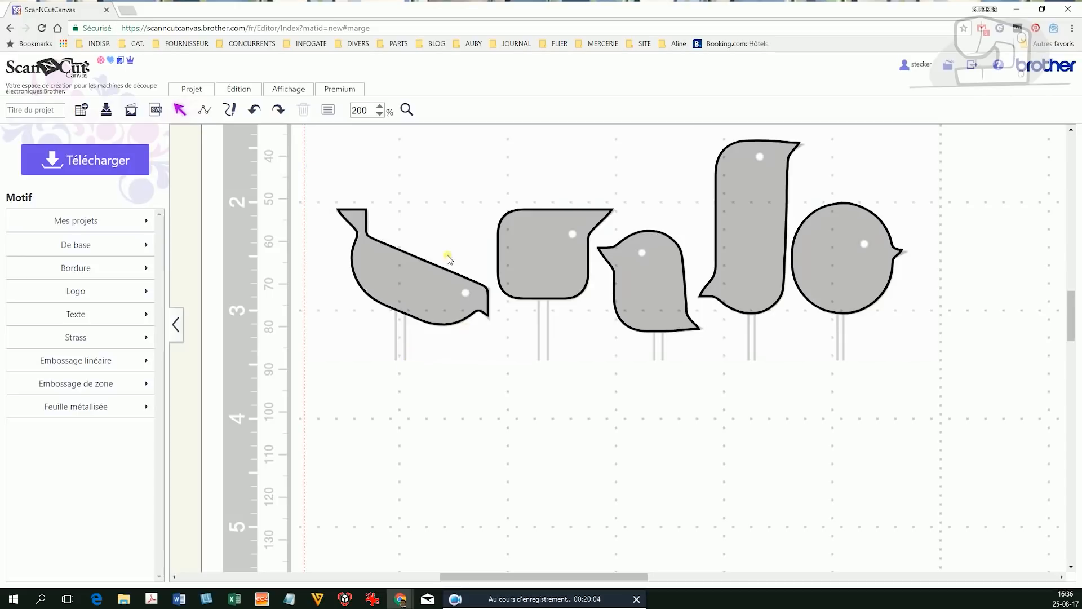
click(206, 111)
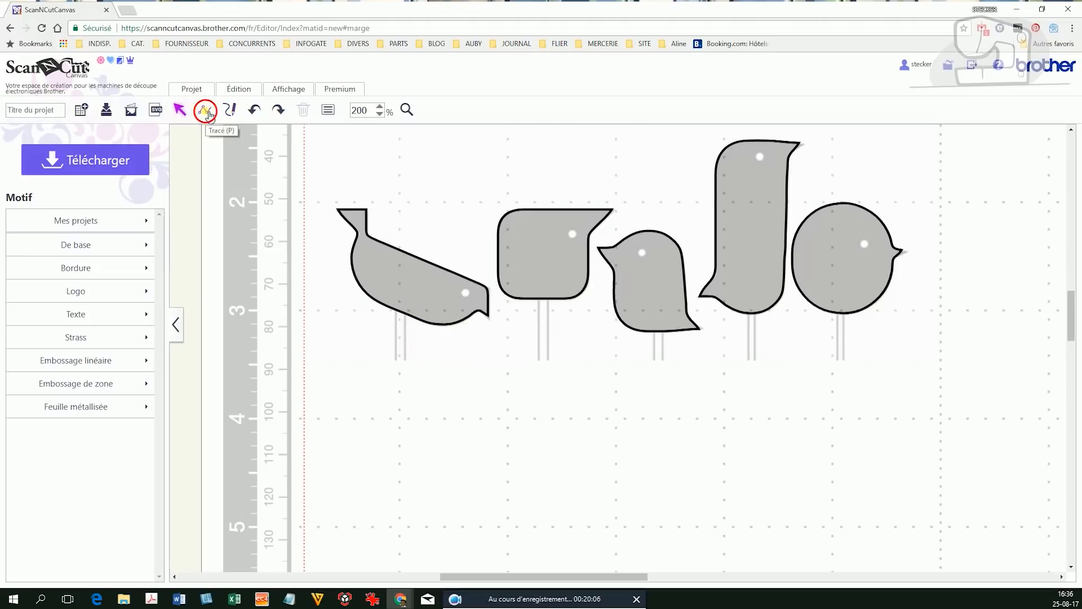
click(395, 311)
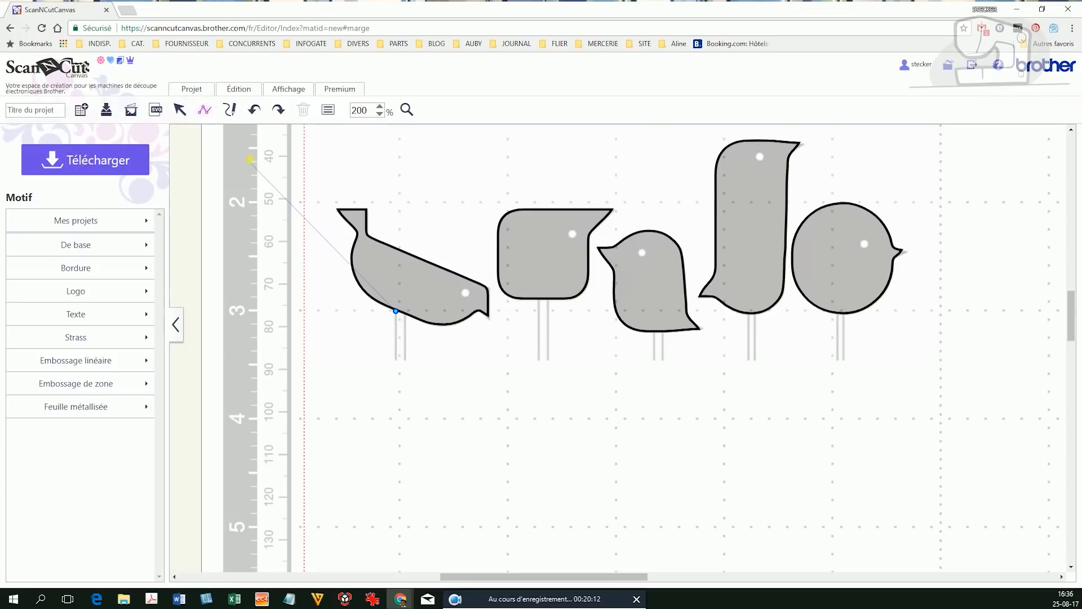
double_click(396, 363)
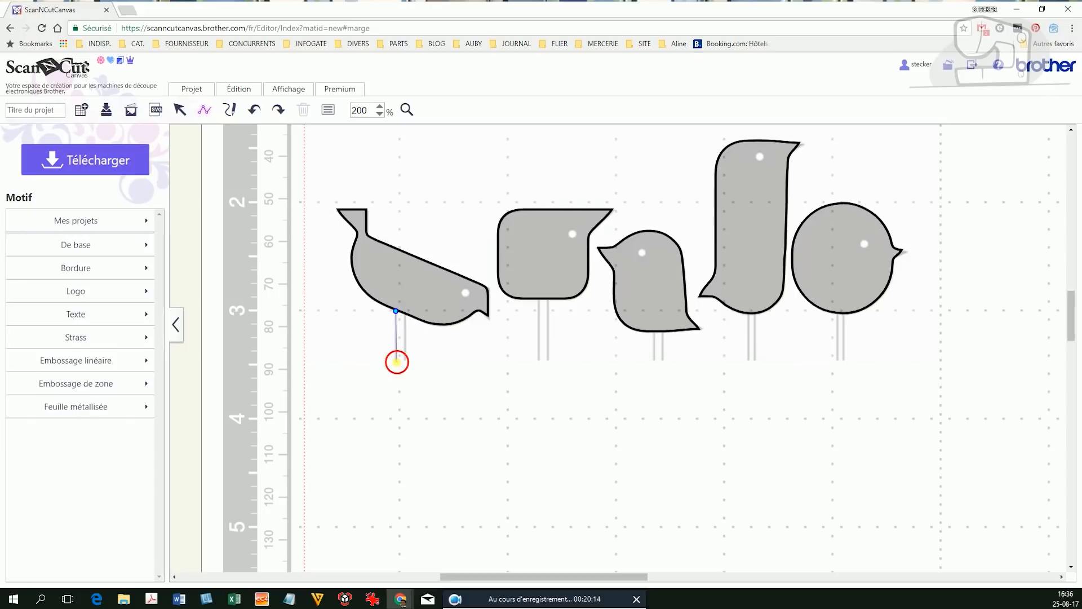
click(415, 389)
Draw a second straight path over the right leg line of the leftmost bird
click(205, 110)
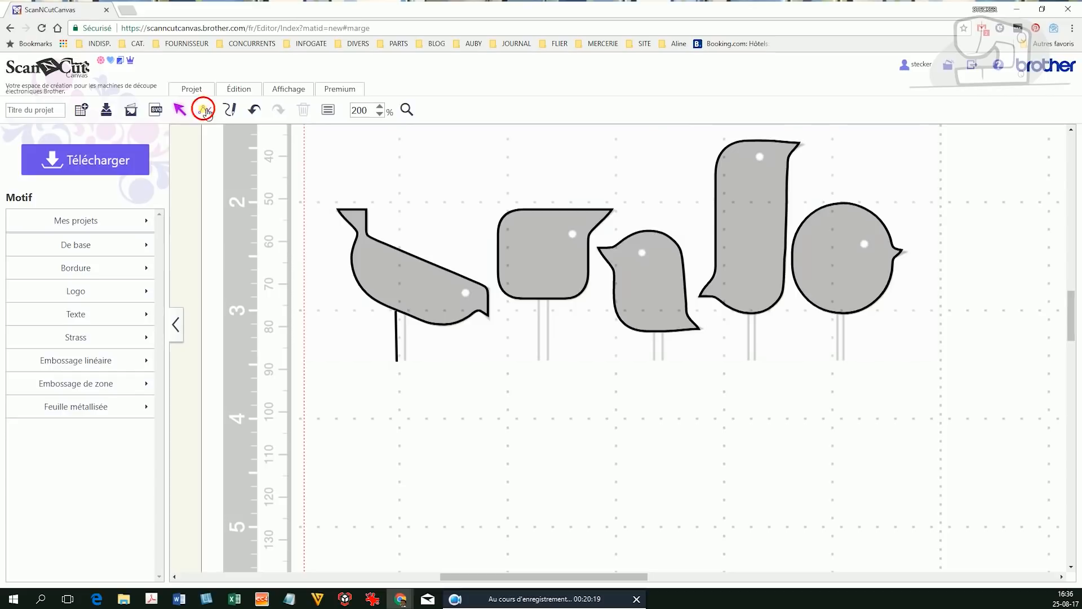
click(406, 314)
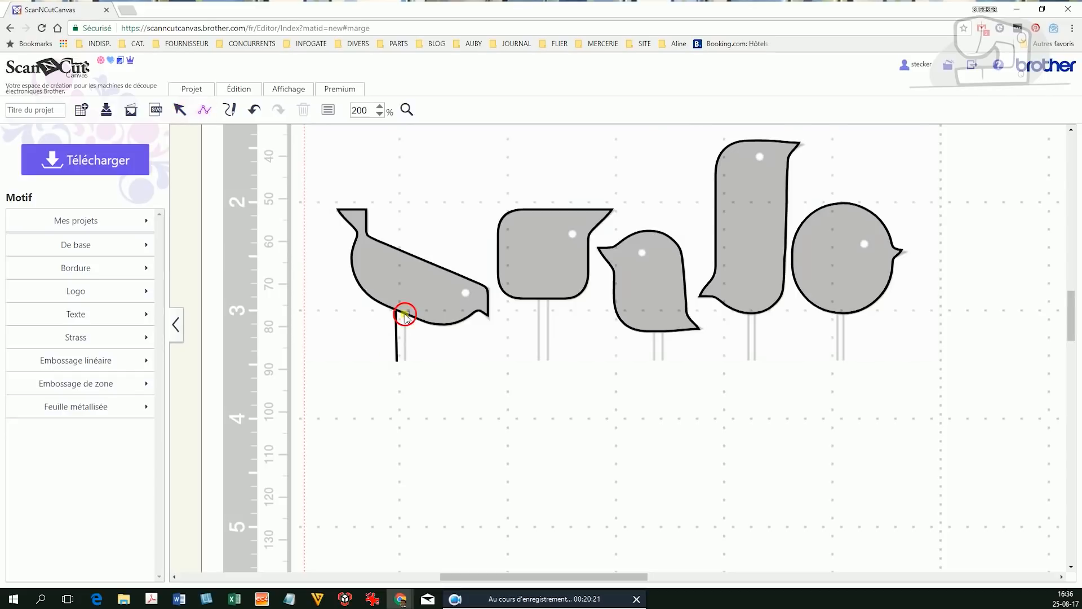
double_click(406, 361)
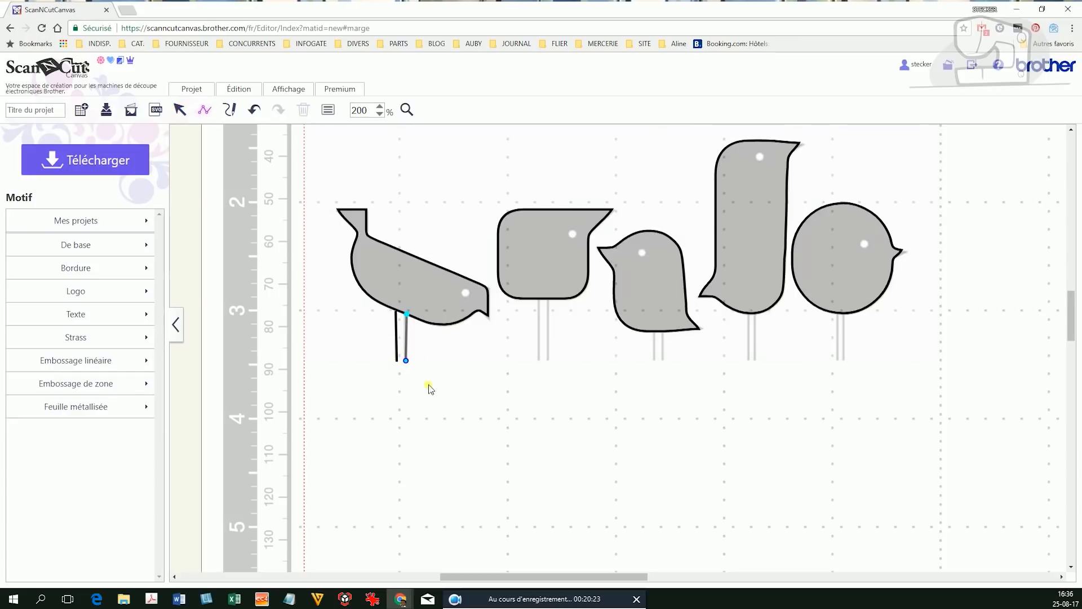
click(513, 449)
Delete all the traced bird outlines and both leg lines, leaving the background image in place
drag(314, 132, 978, 445)
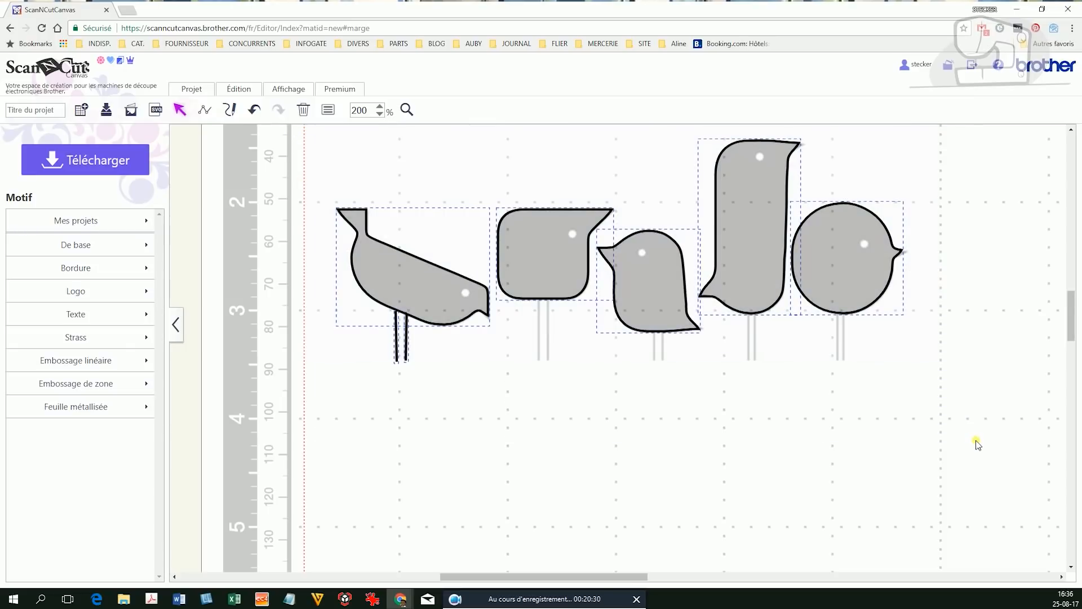
click(978, 445)
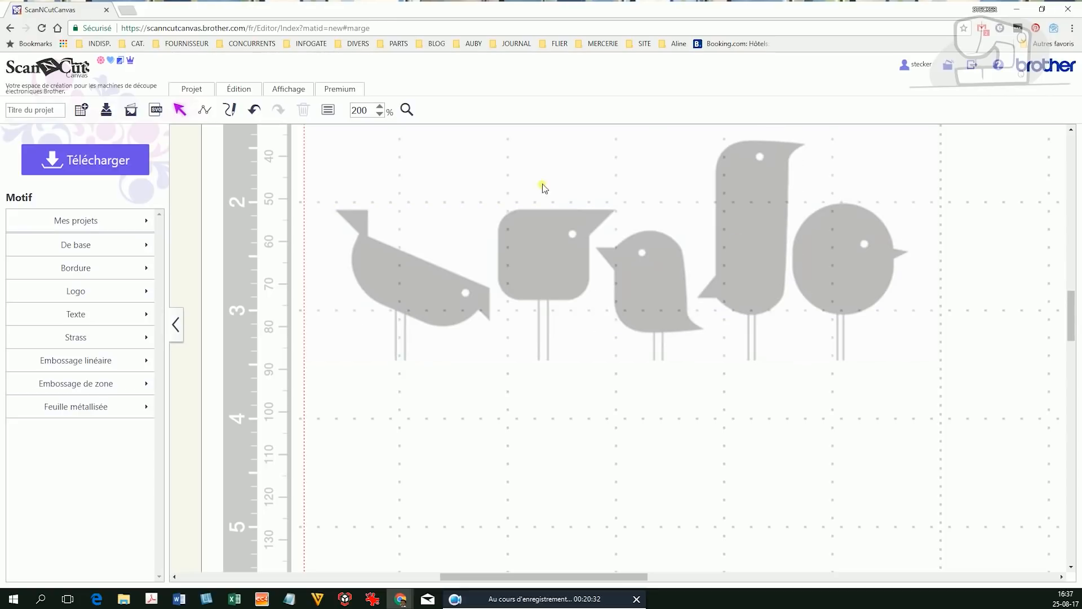
Open the normal image tracing function and load fox.jpg as the image to trace
click(132, 115)
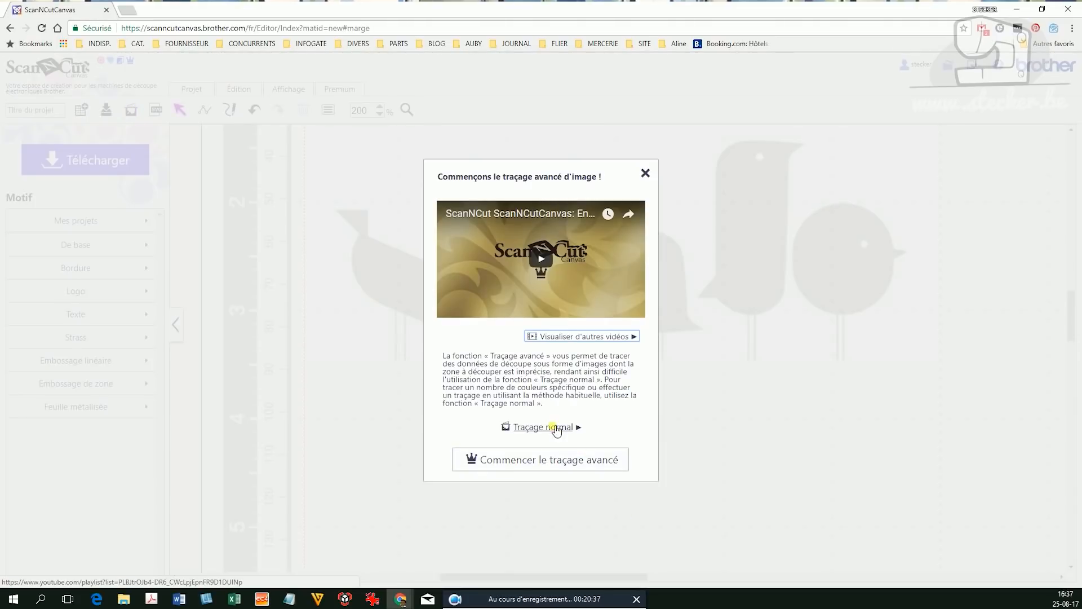
click(519, 430)
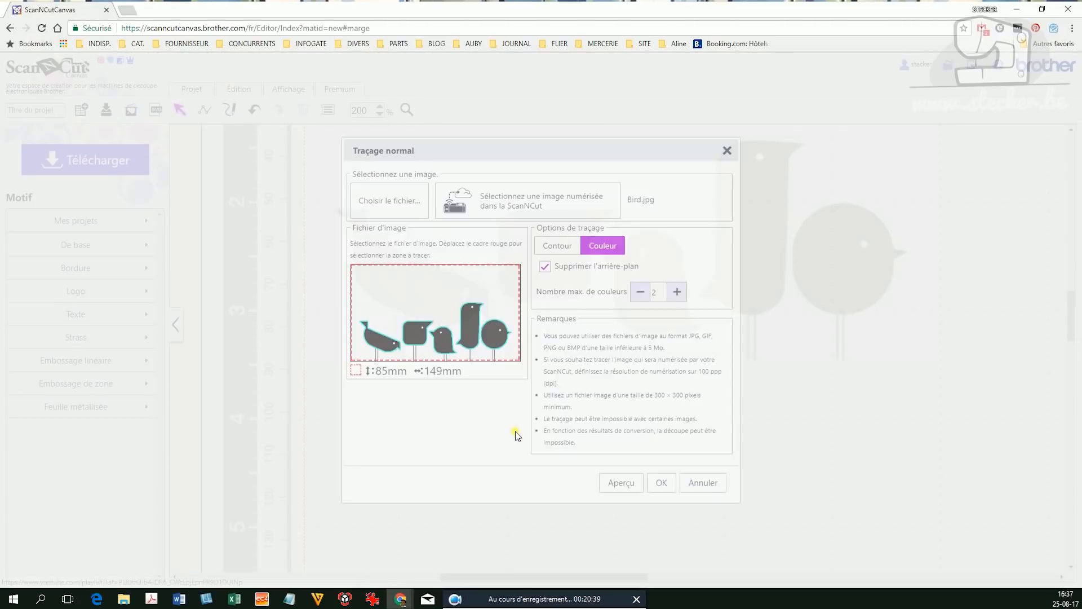
click(380, 204)
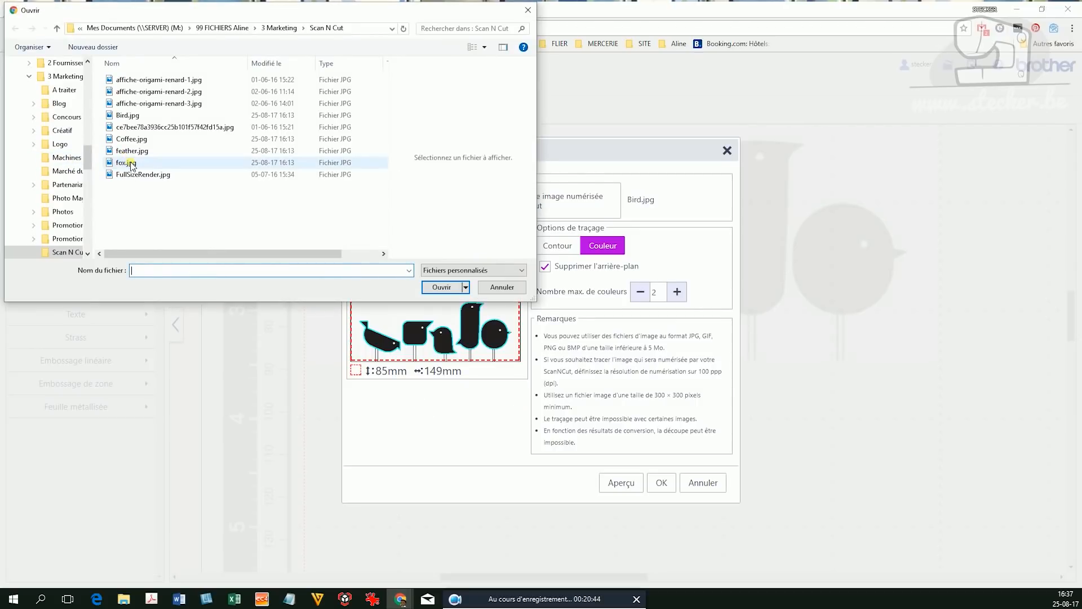
click(128, 163)
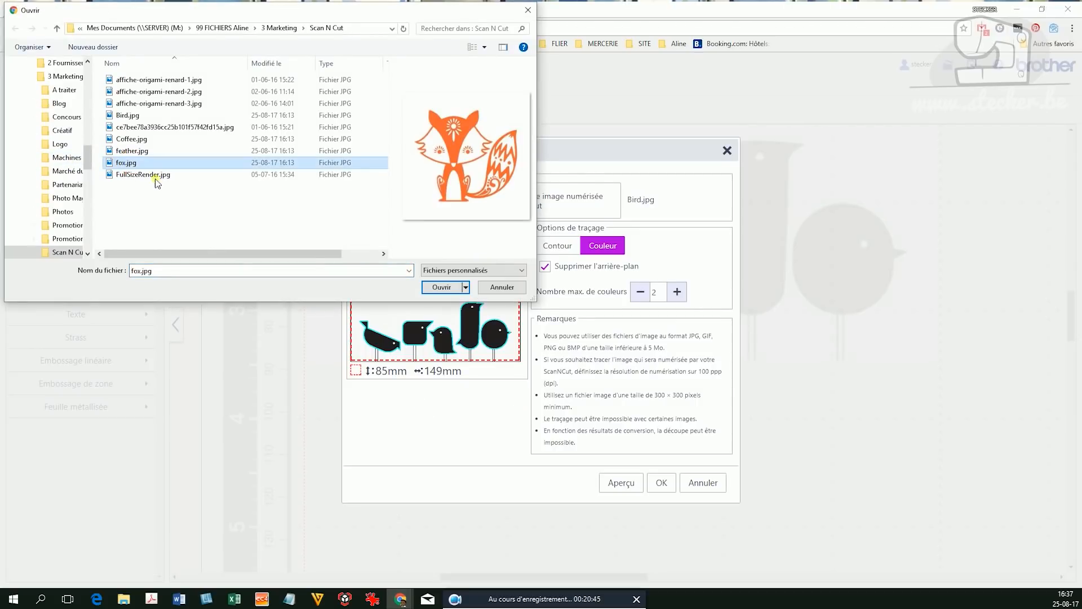
click(442, 288)
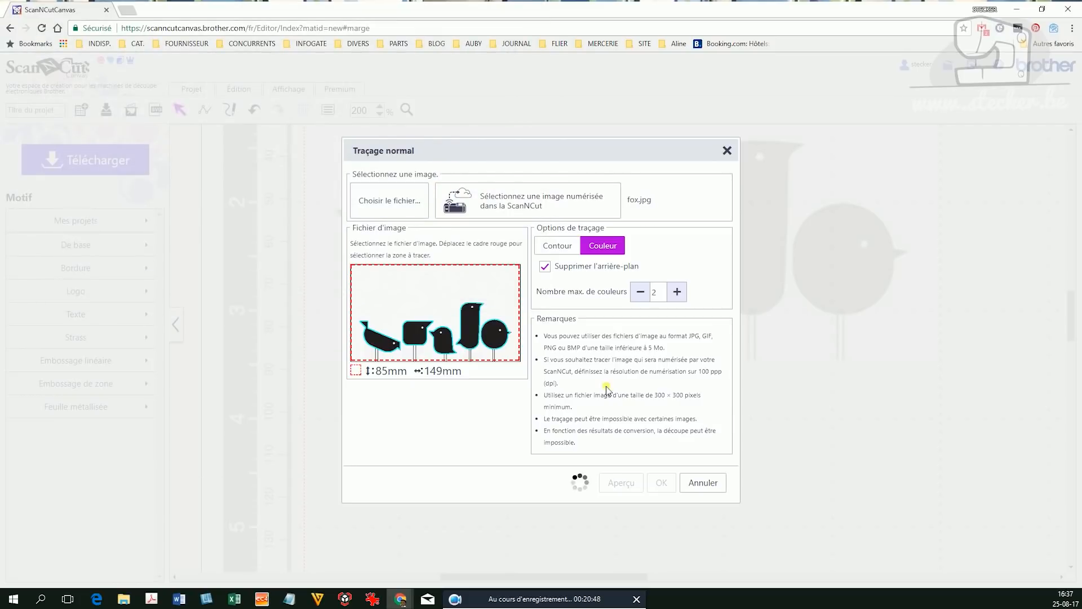
Preview and accept the fox's colour trace, and paste the source image onto the work area as the background
click(620, 241)
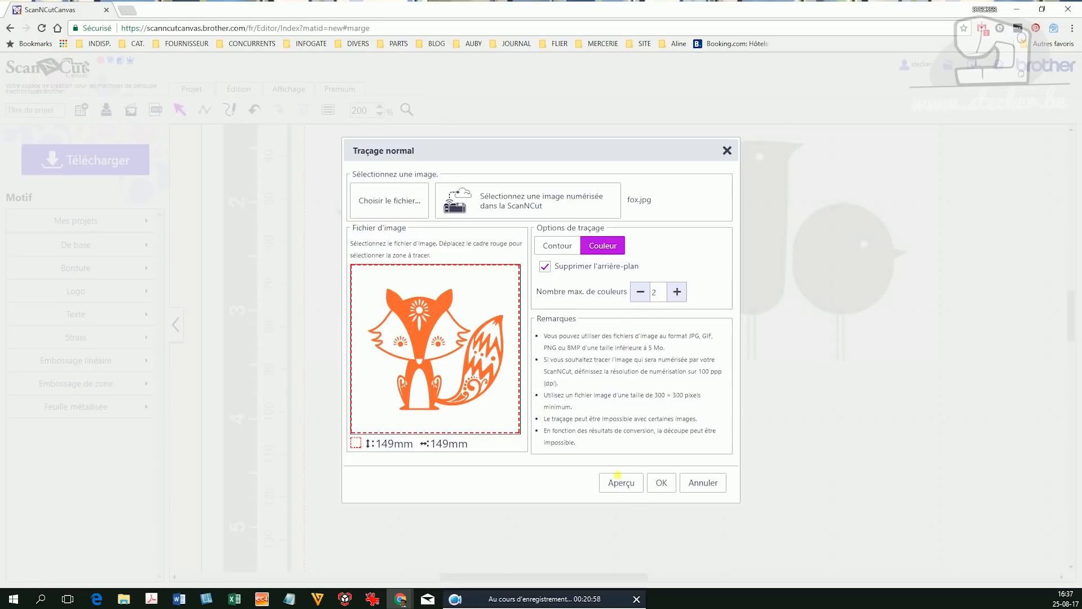
click(621, 485)
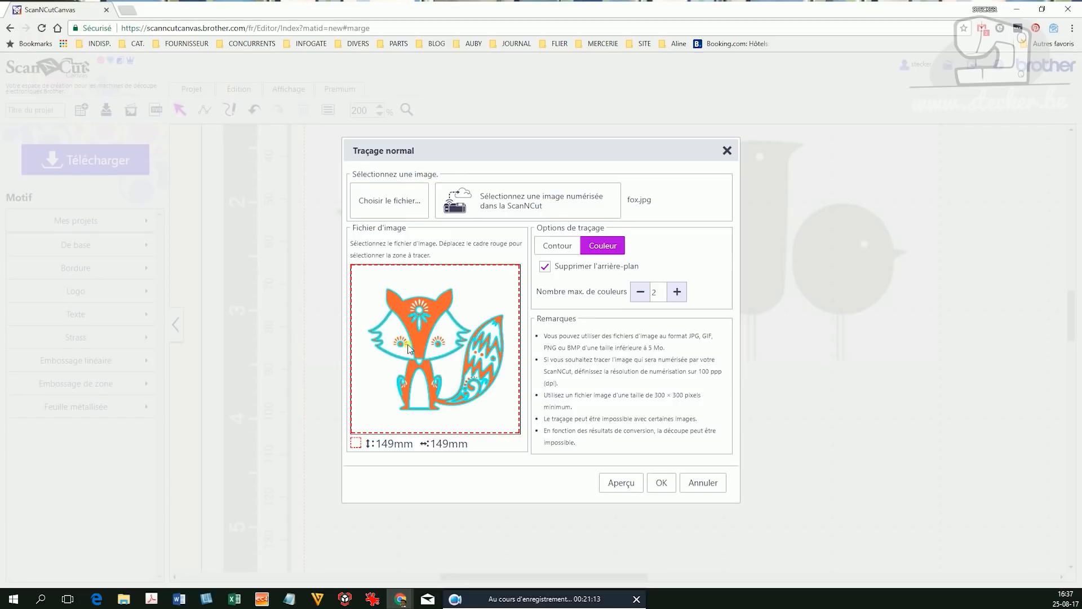
click(659, 489)
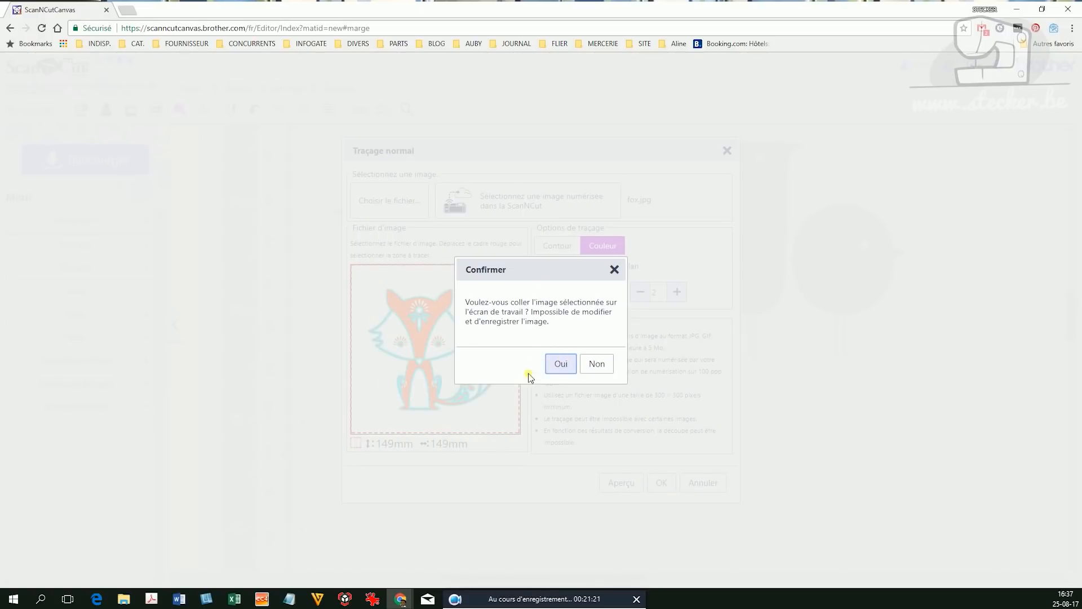
click(561, 365)
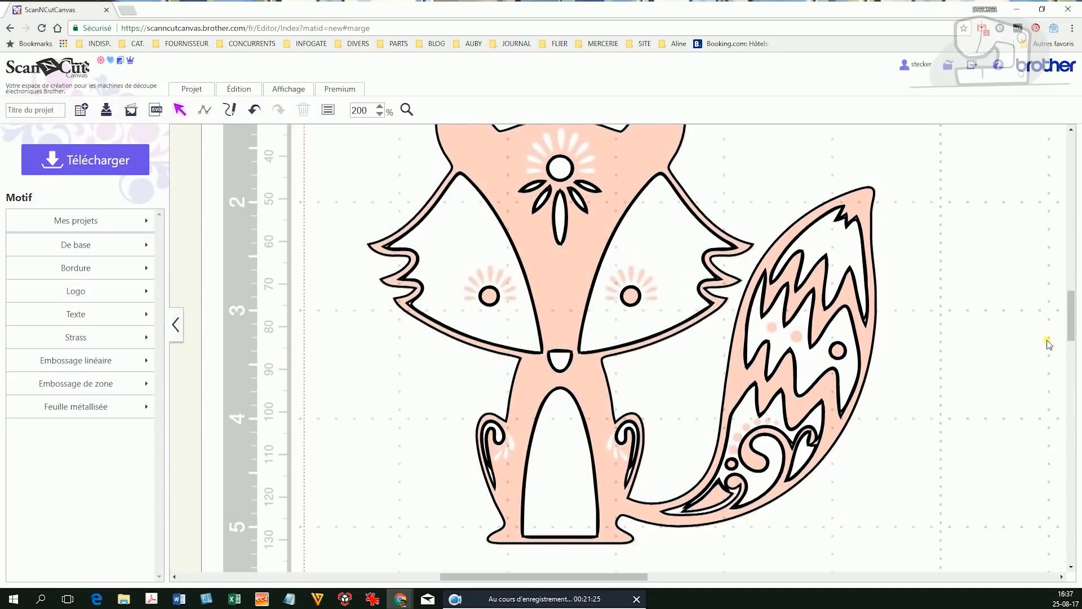
Delete the duplicate inner outlines of the fox's left and right cheeks
drag(1072, 324, 1073, 320)
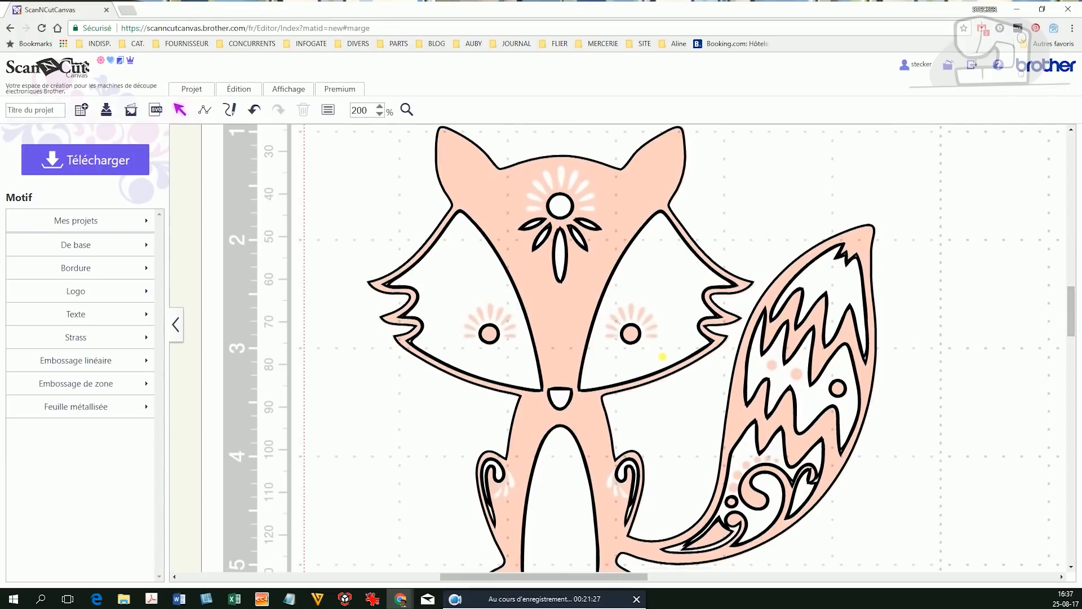
click(480, 307)
mouse_move(481, 308)
mouse_down()
mouse_move(516, 330)
mouse_move(507, 305)
mouse_move(472, 282)
mouse_move(454, 298)
mouse_move(476, 311)
mouse_move(466, 288)
mouse_move(498, 296)
mouse_up()
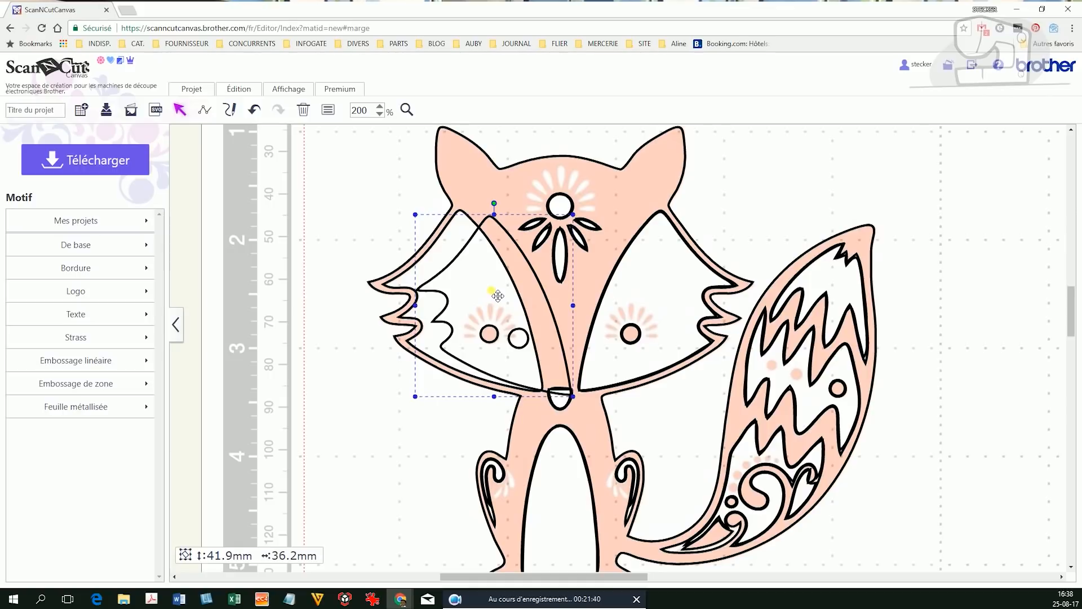
key(Delete)
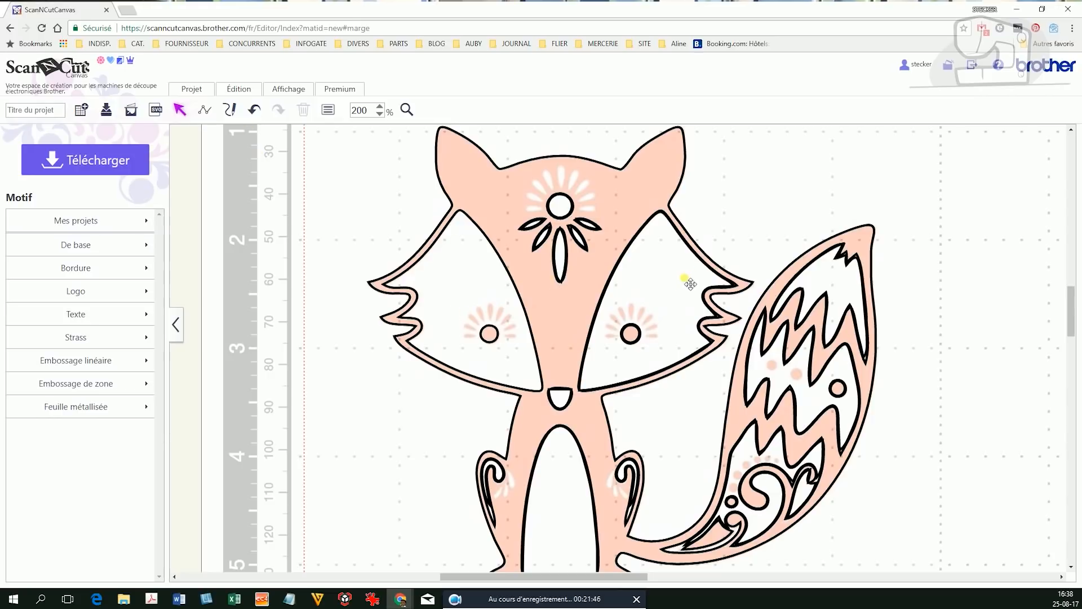
click(691, 284)
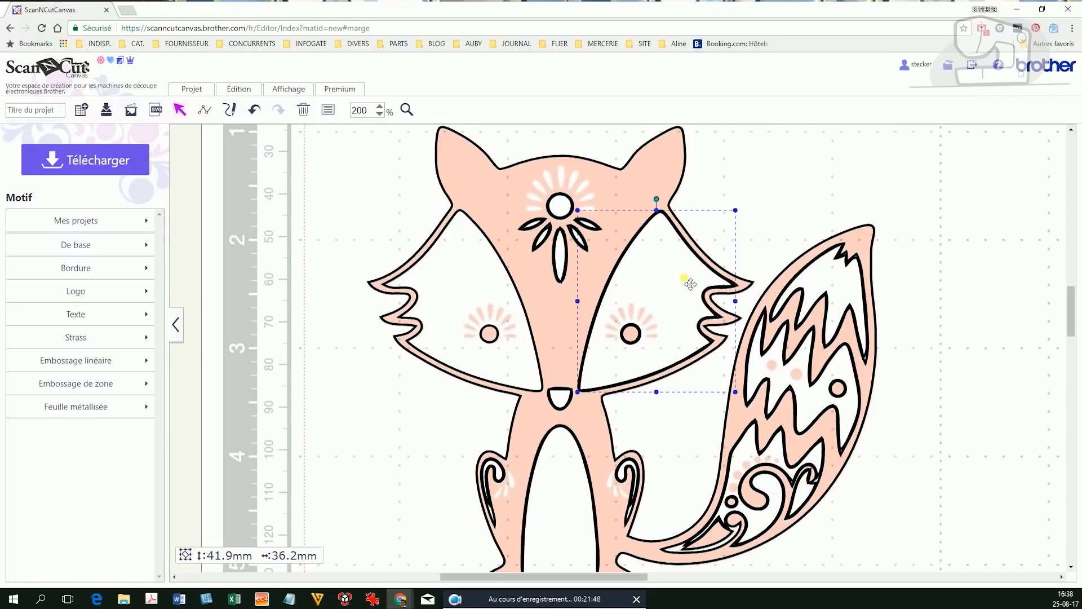
key(Delete)
Delete the duplicate outlines of the tail's upper, middle and lower cut-out areas
click(846, 289)
key(Delete)
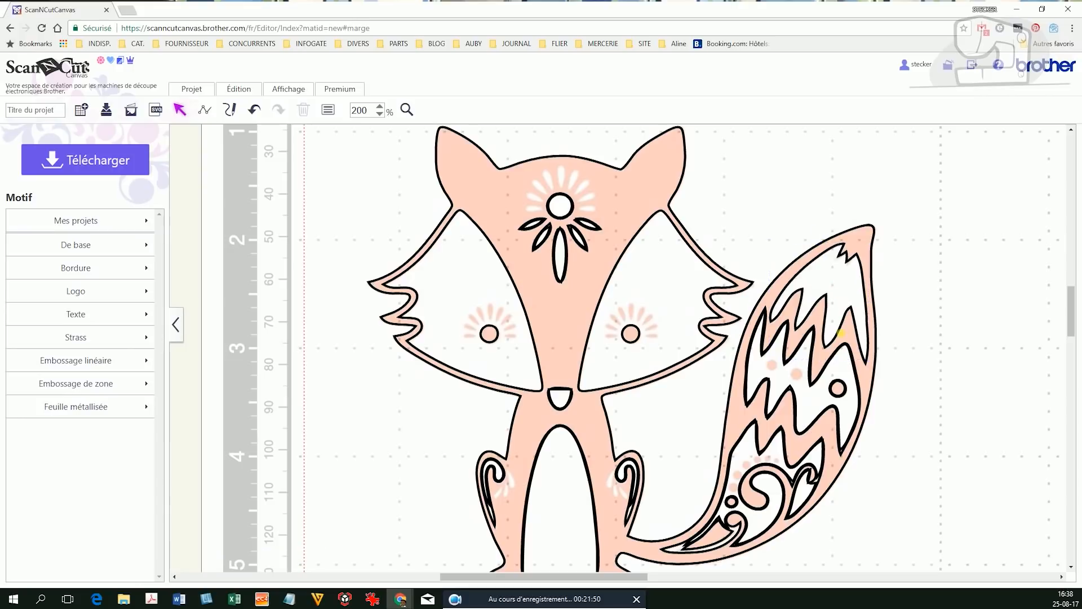
click(820, 390)
key(Delete)
click(783, 459)
key(Delete)
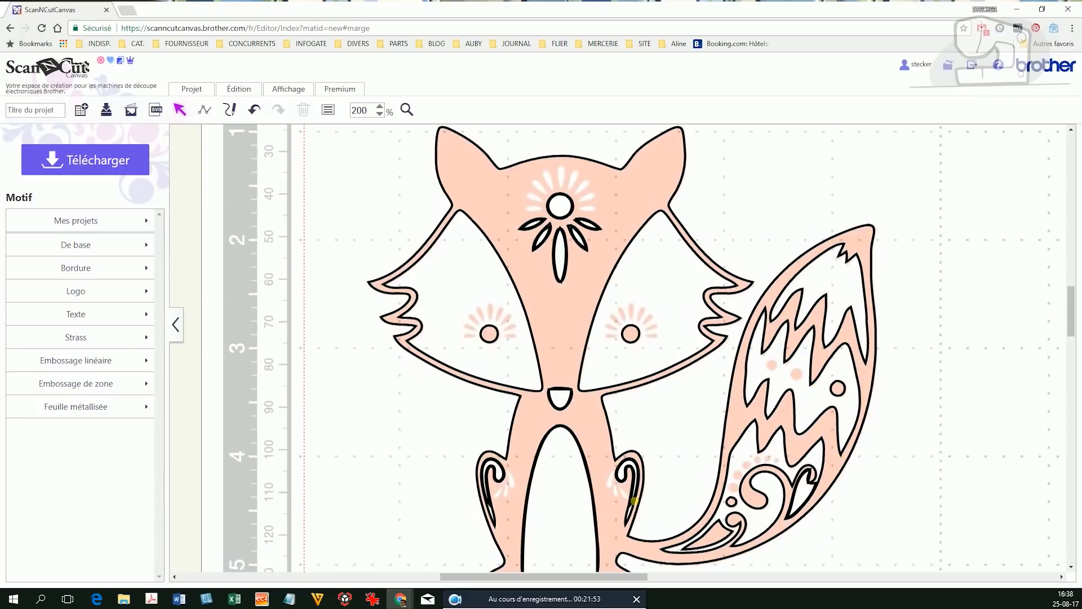
Delete the duplicate outlines of the curled cut-outs on both of the fox's legs
click(633, 490)
key(Delete)
click(496, 496)
key(Delete)
Delete the duplicate outlines of the five petals beneath the circle on the fox's forehead
click(561, 270)
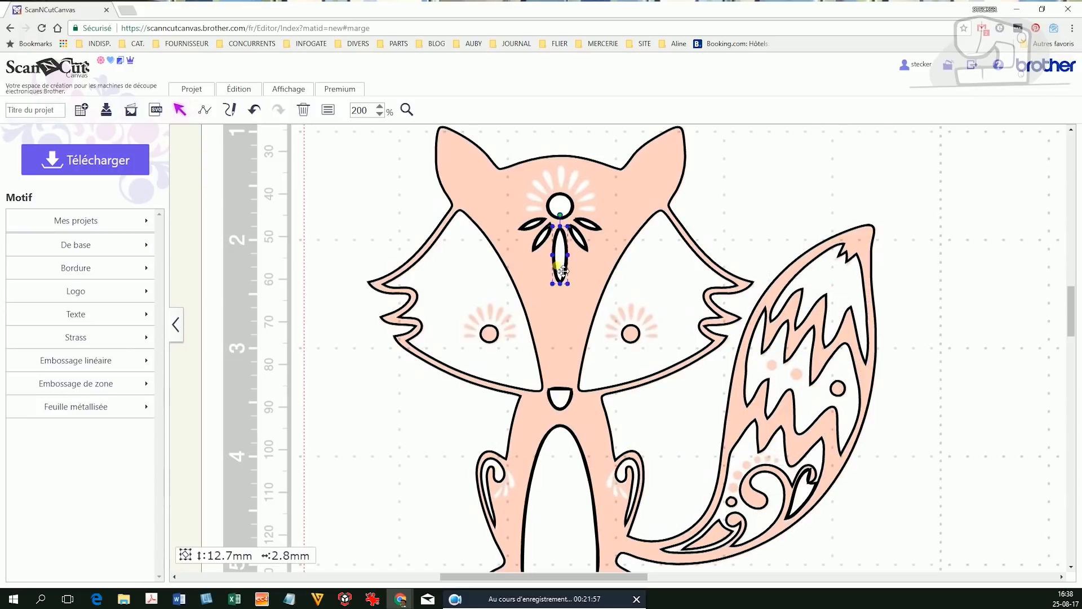
key(Delete)
click(580, 240)
key(Delete)
click(588, 223)
key(Delete)
click(535, 224)
key(Delete)
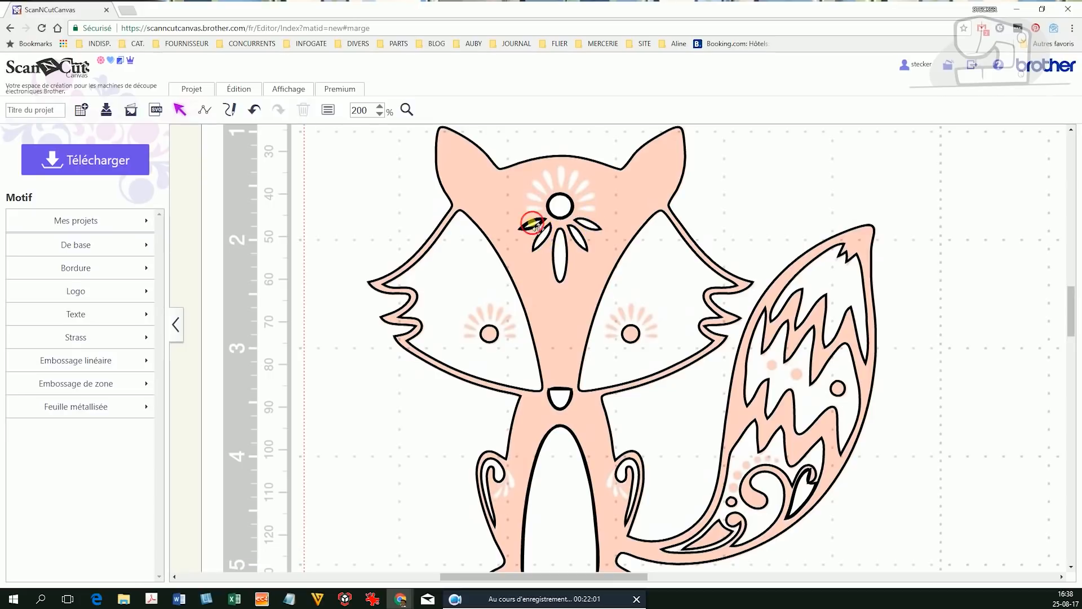
click(534, 225)
key(Delete)
Delete the duplicate outlines of the fox's belly and of the curled leaf shape in the lower tail
scroll(496, 349, down, 3)
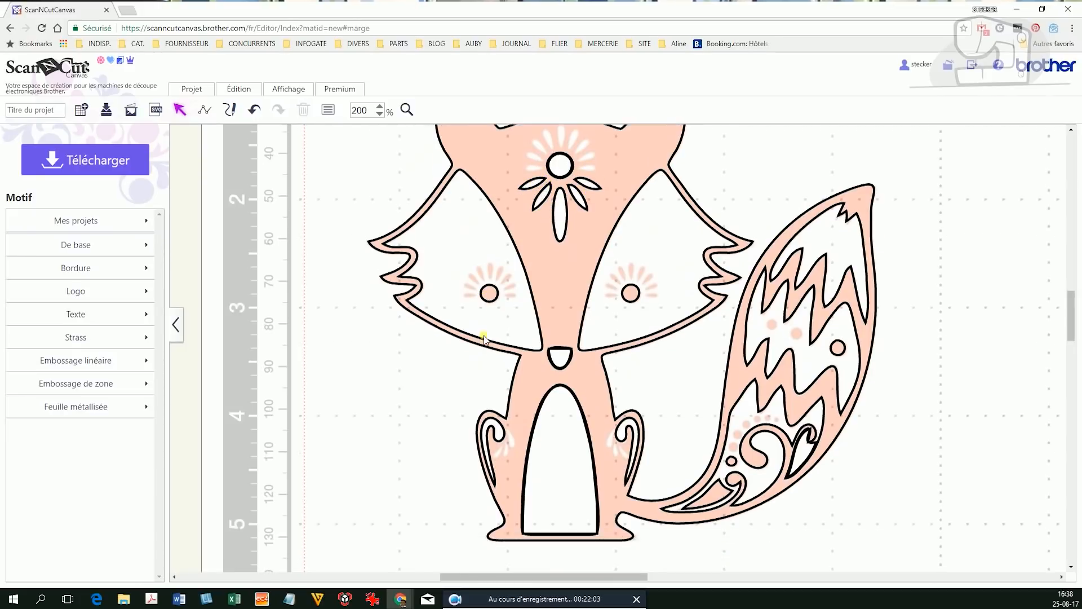
click(561, 361)
key(Delete)
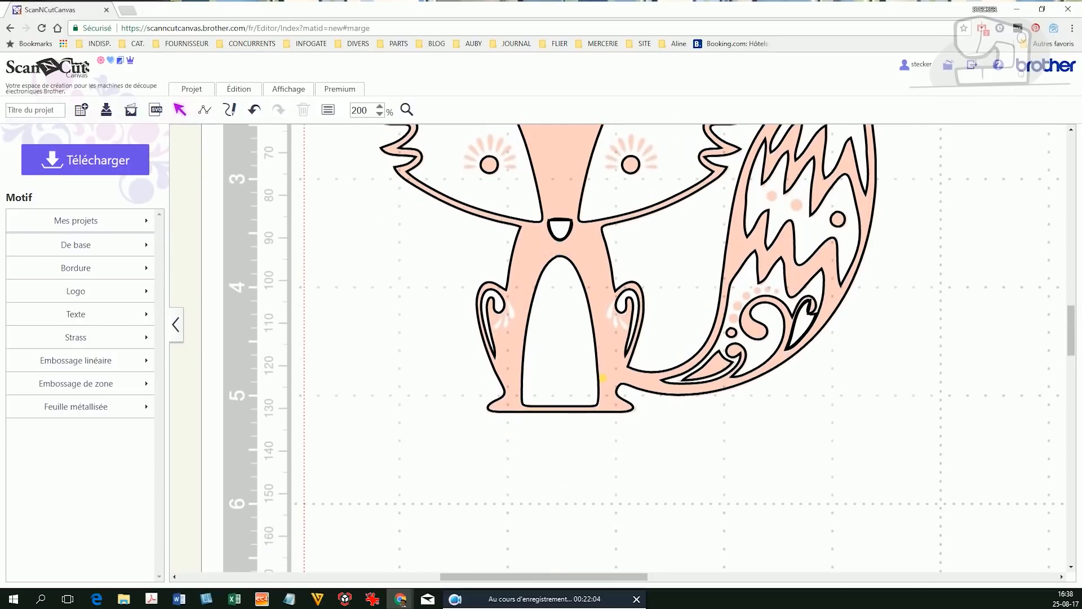
click(812, 326)
key(Delete)
Delete the duplicate outlines of the fox's nose and of the circle on its forehead
scroll(733, 282, up, 2)
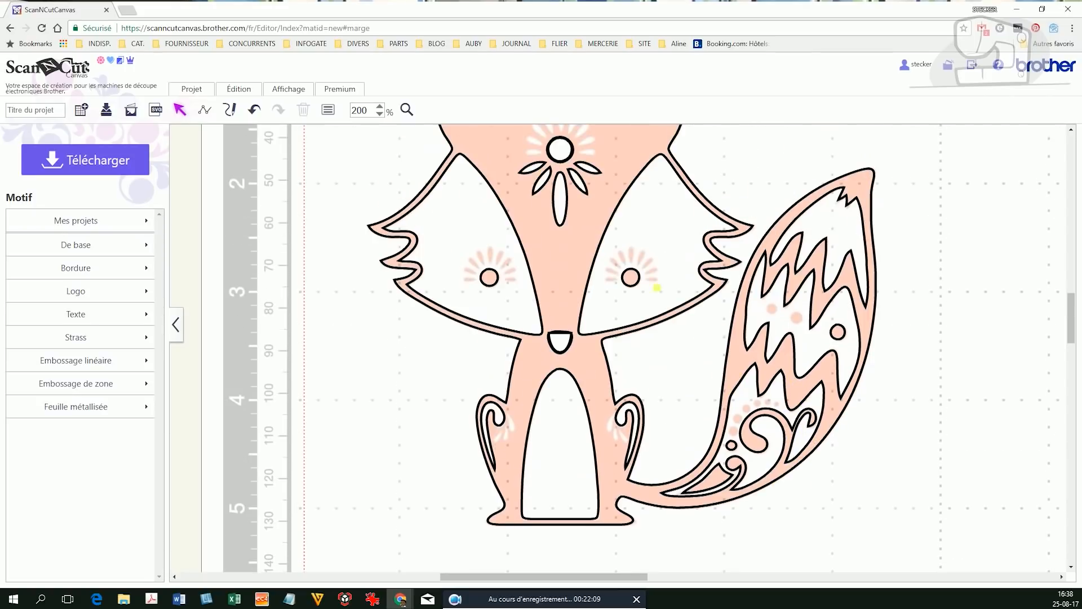
click(560, 341)
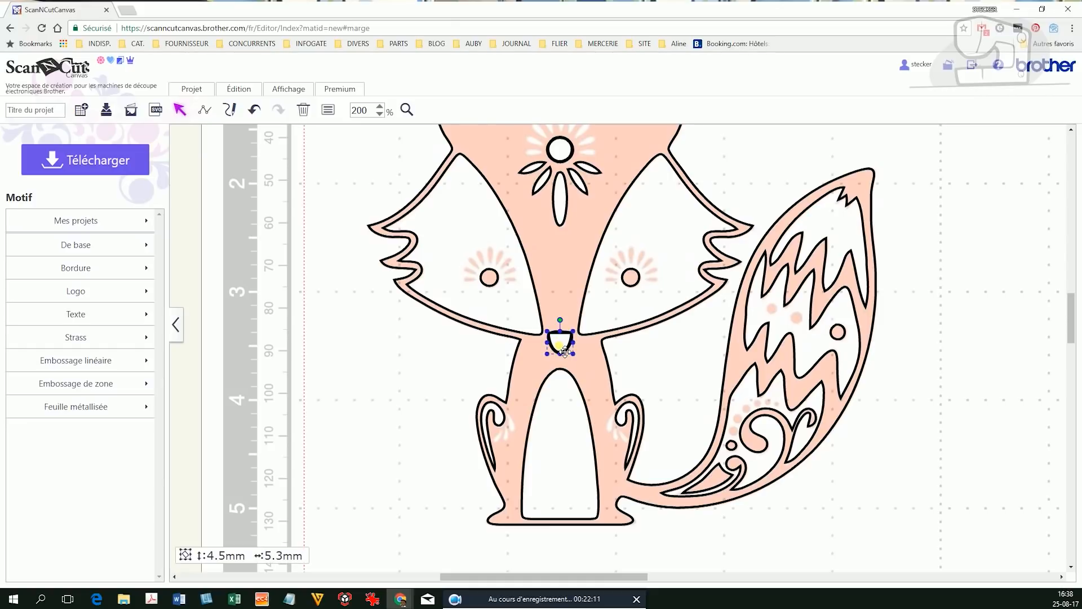
click(697, 381)
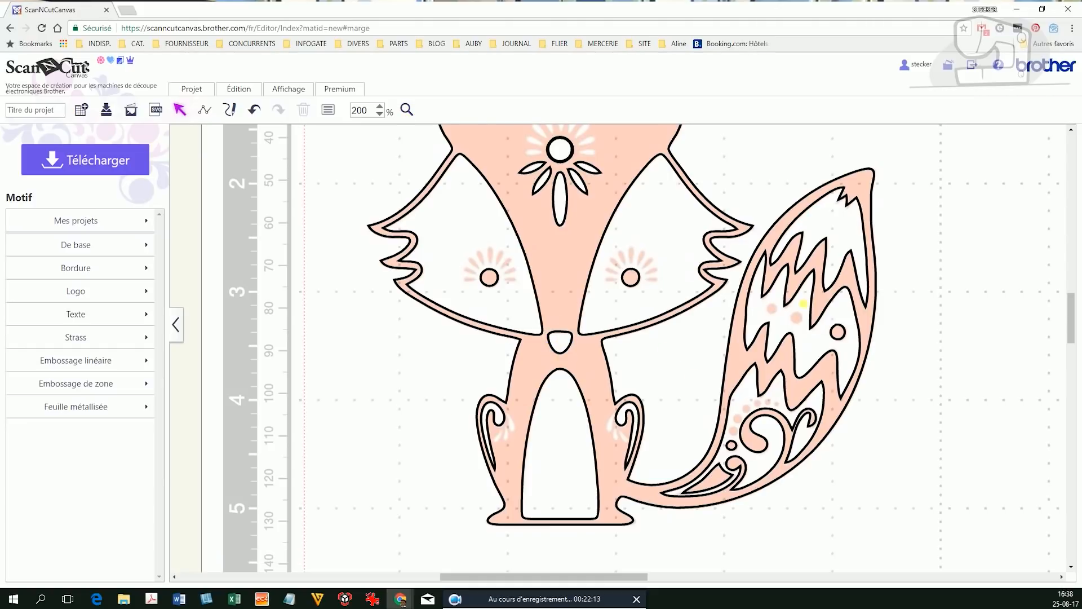
scroll(620, 350, up, 2)
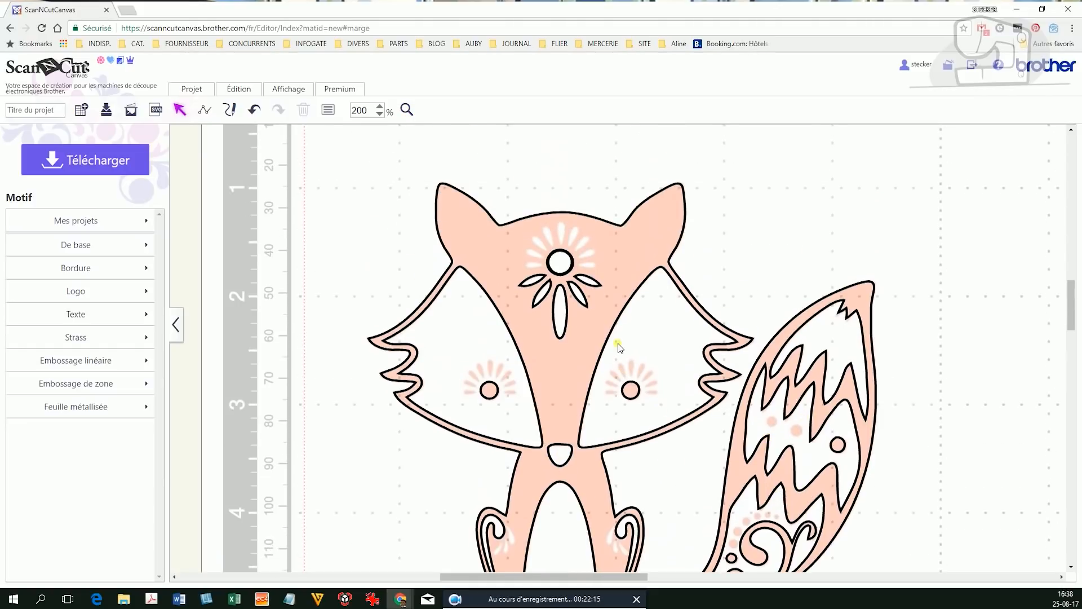
click(565, 264)
click(656, 365)
Check the whole fox for duplicate outlines and redo the removal of the nose and forehead circle duplicates
scroll(758, 398, down, 1)
scroll(757, 398, down, 4)
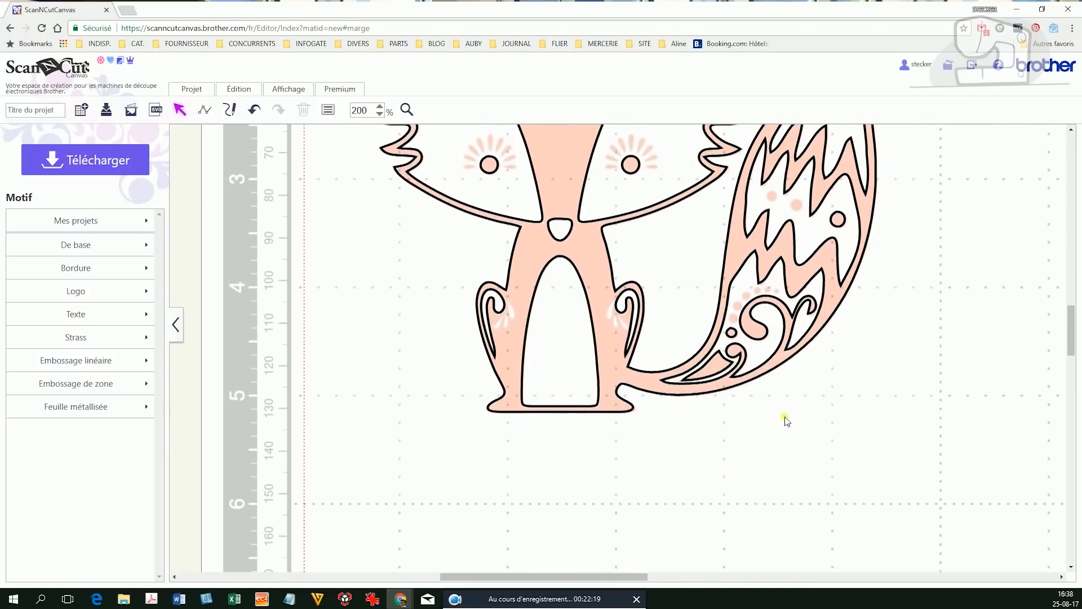
scroll(687, 356, up, 2)
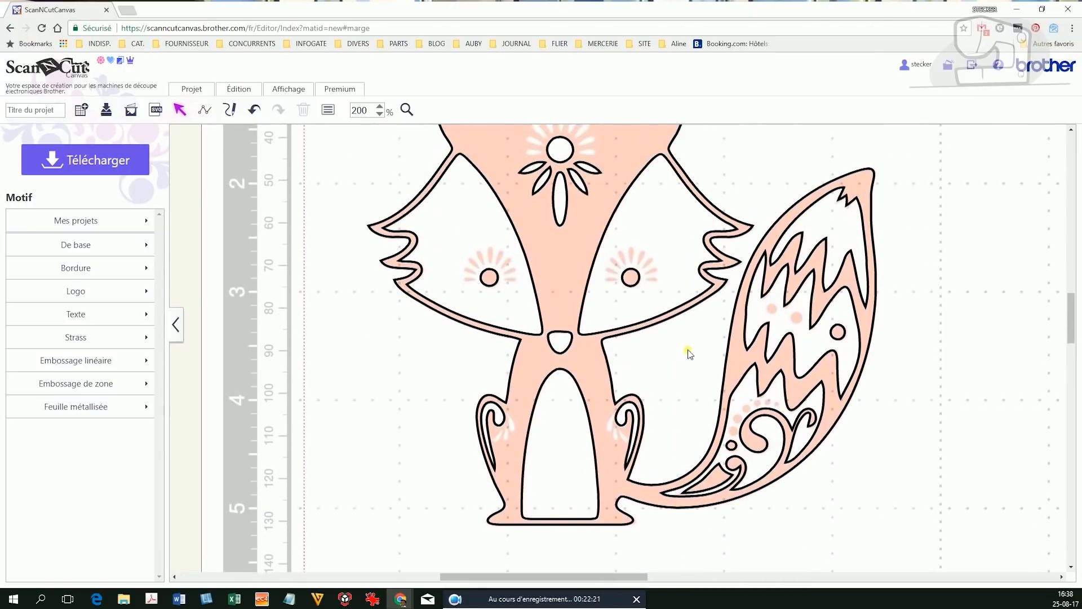
scroll(698, 357, up, 1)
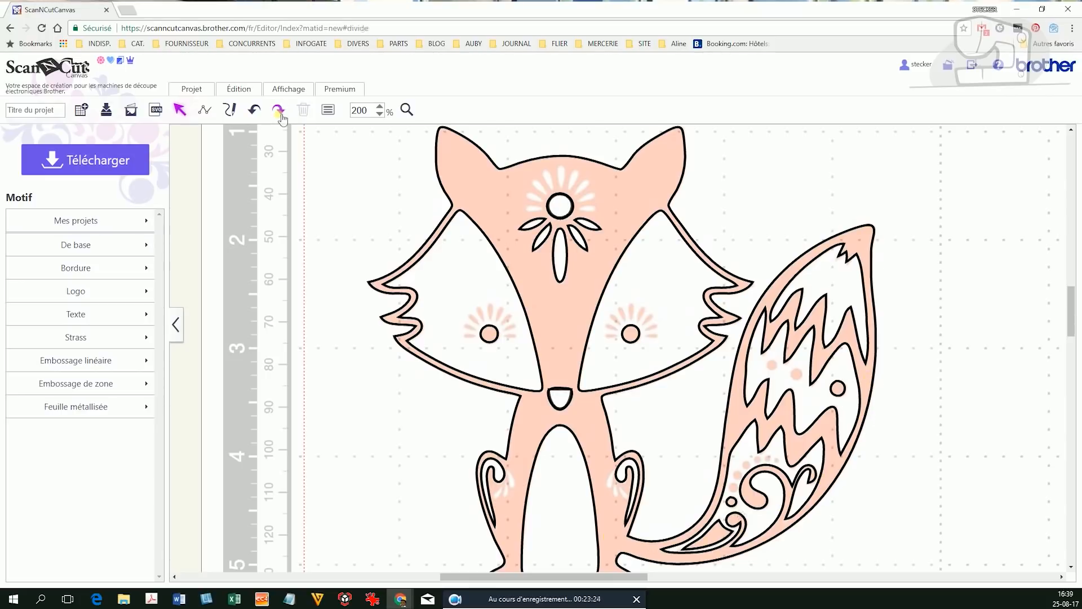
click(279, 111)
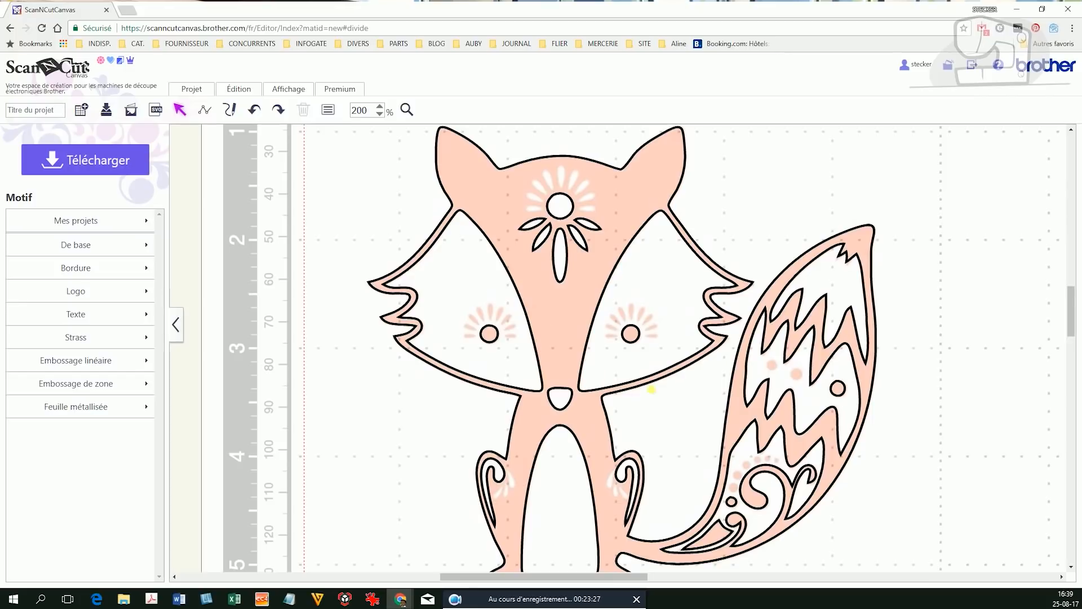
scroll(917, 364, down, 1)
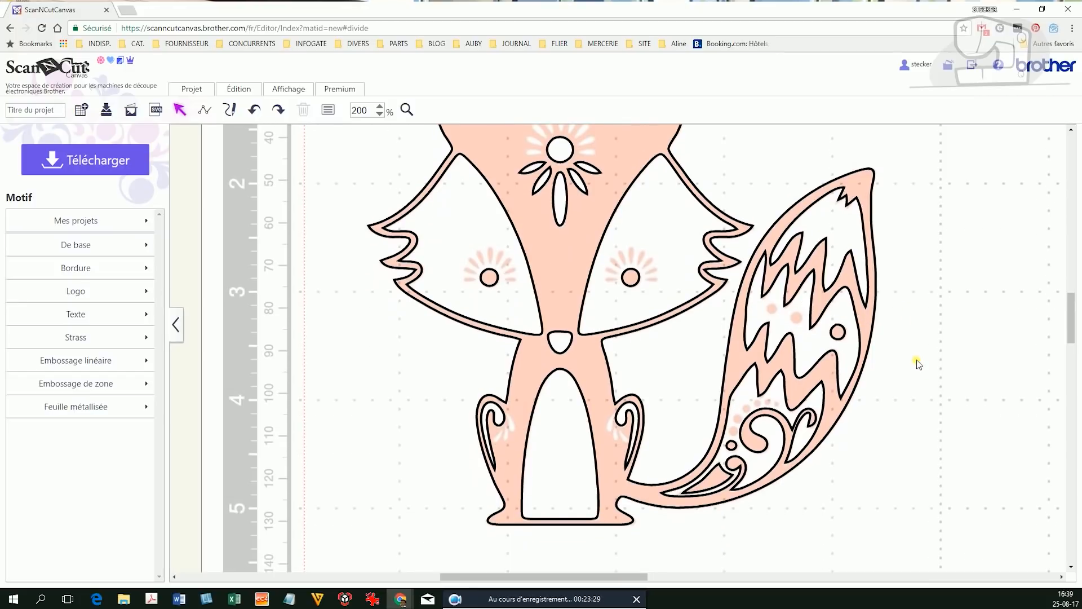
Delete all the traced fox outlines, including the small ones left in the lower tail, keeping the background image
click(840, 333)
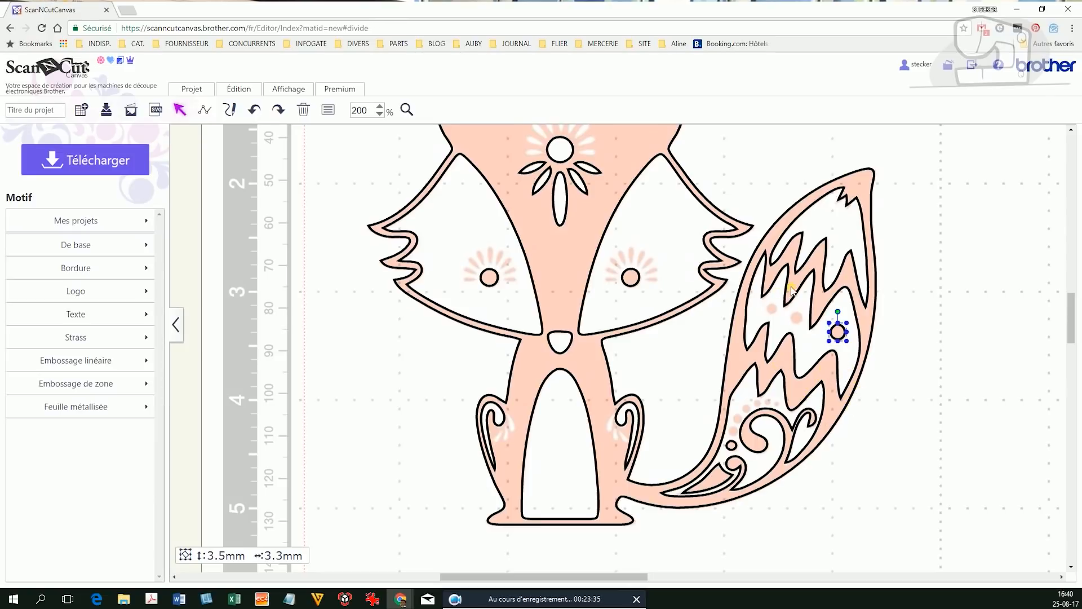
scroll(361, 156, up, 2)
drag(361, 155, 937, 520)
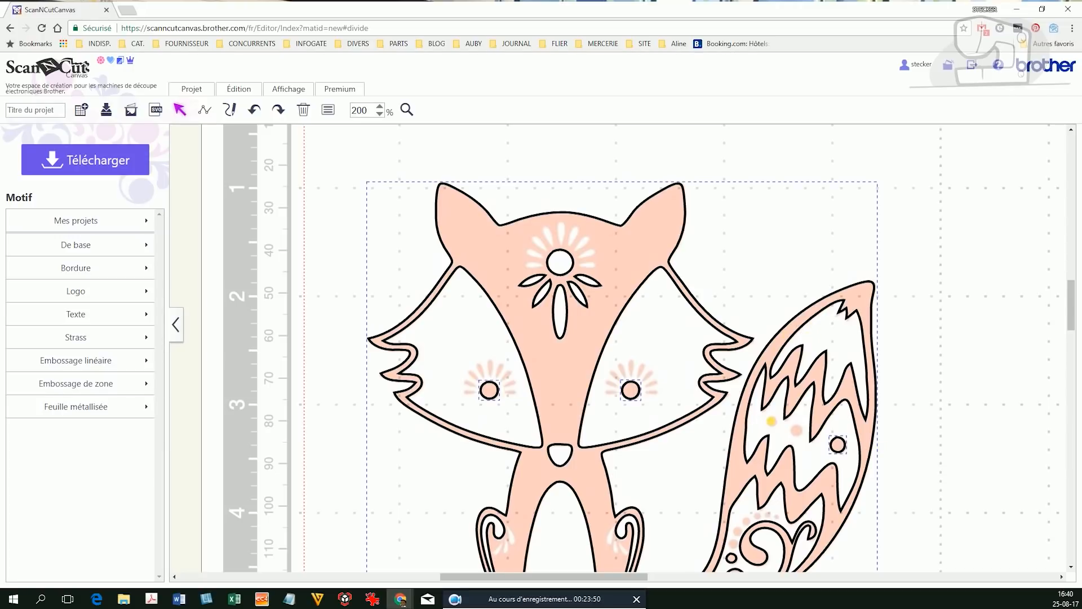
click(900, 325)
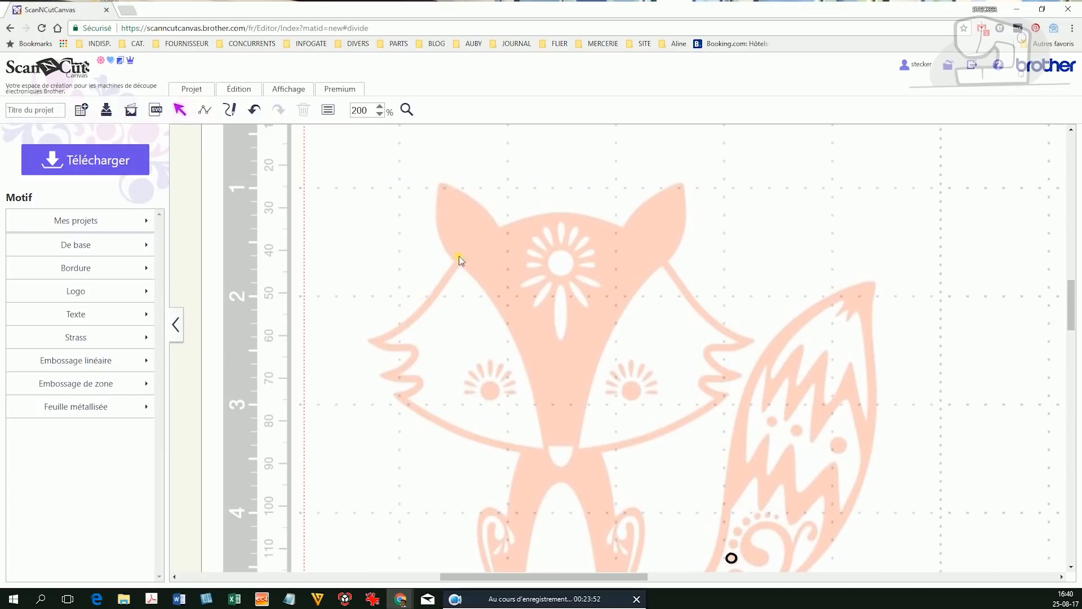
scroll(651, 401, down, 4)
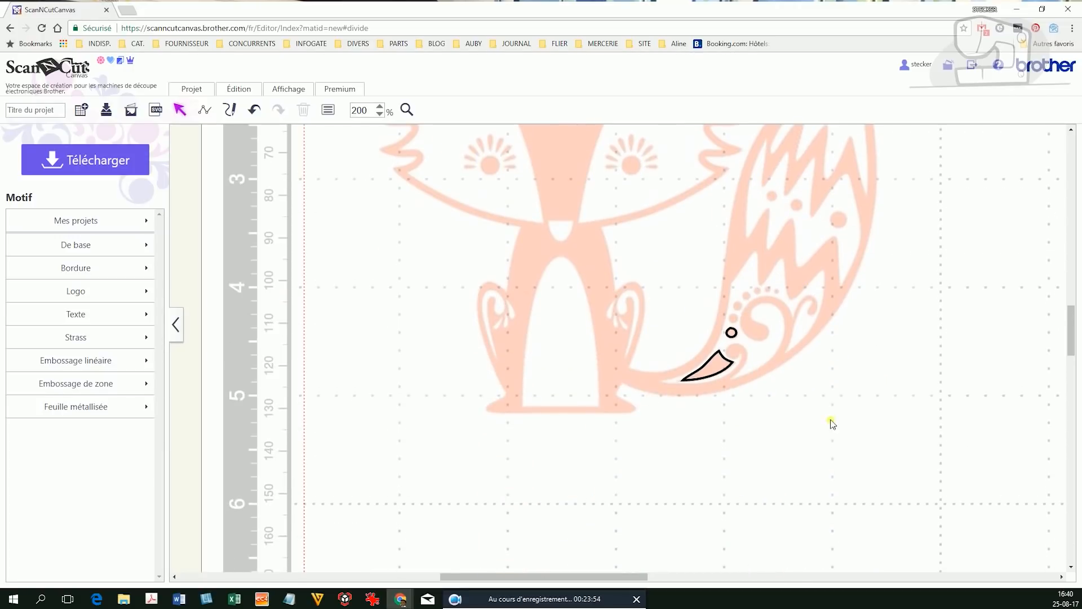
drag(641, 293, 839, 428)
key(Delete)
Start a straight-segment path and trace the fox's left ear from its outer base, over the tip, to the forehead
scroll(773, 363, up, 3)
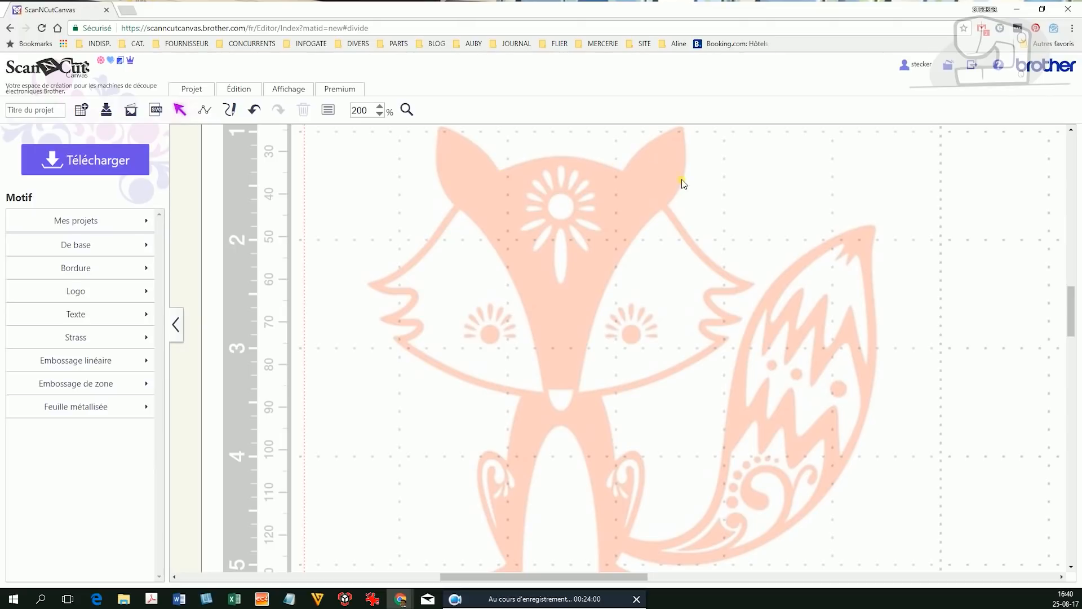
click(212, 112)
scroll(478, 237, up, 1)
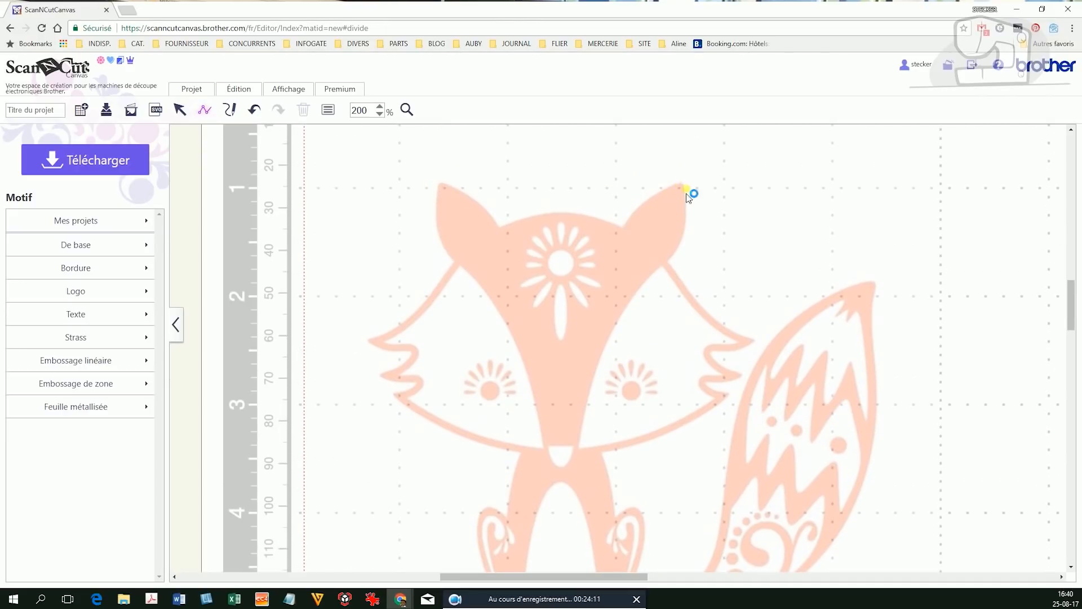
click(454, 262)
click(443, 247)
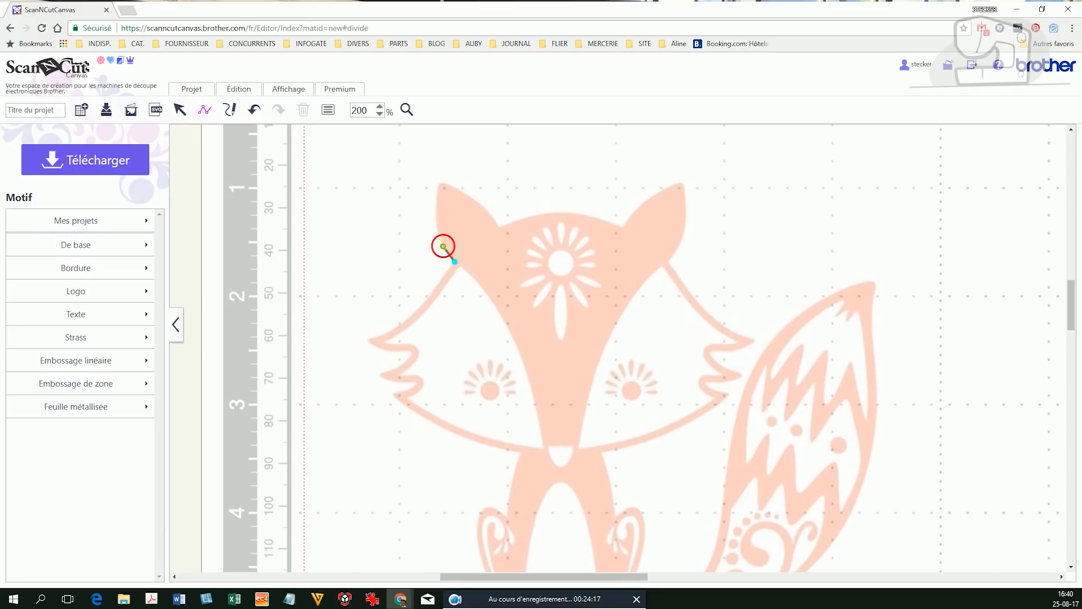
click(437, 228)
click(436, 214)
click(436, 196)
click(439, 183)
click(450, 186)
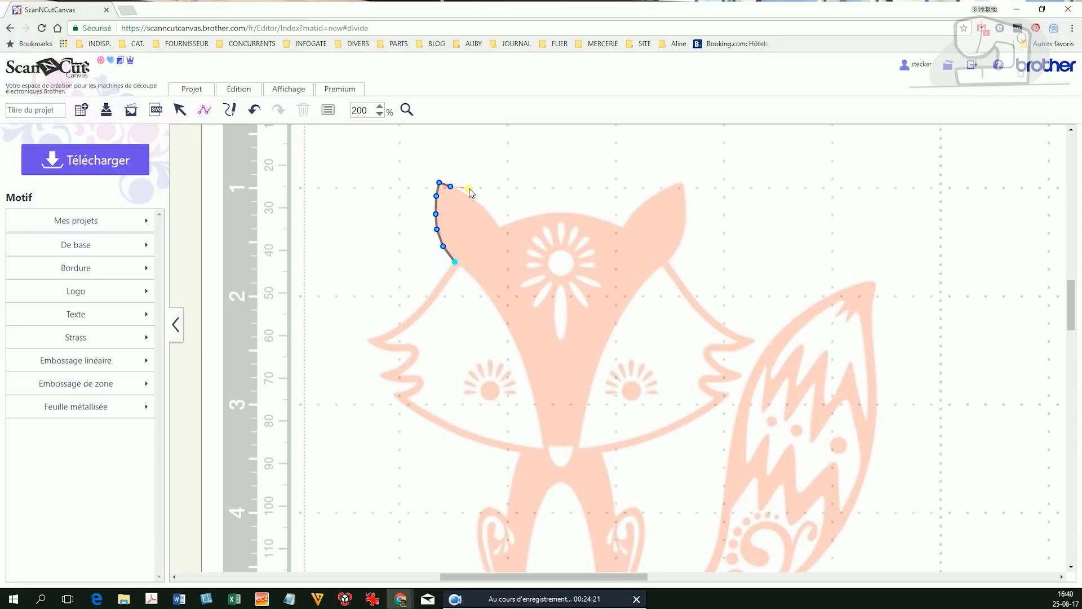
click(462, 192)
click(474, 199)
click(489, 212)
click(498, 227)
Continue the path along the curved top of the forehead to the inner base of the right ear
click(513, 225)
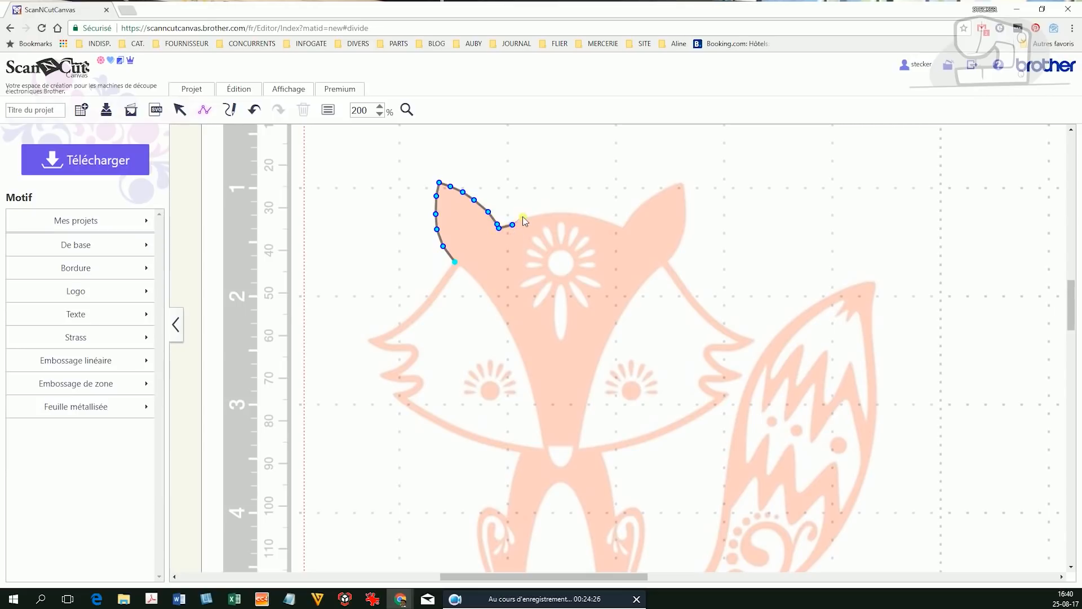
click(551, 214)
click(578, 212)
click(596, 218)
click(617, 224)
click(623, 229)
Trace the right ear over its tip and down to its outer base
click(632, 214)
click(644, 202)
click(661, 190)
click(676, 183)
click(687, 199)
click(687, 220)
click(684, 235)
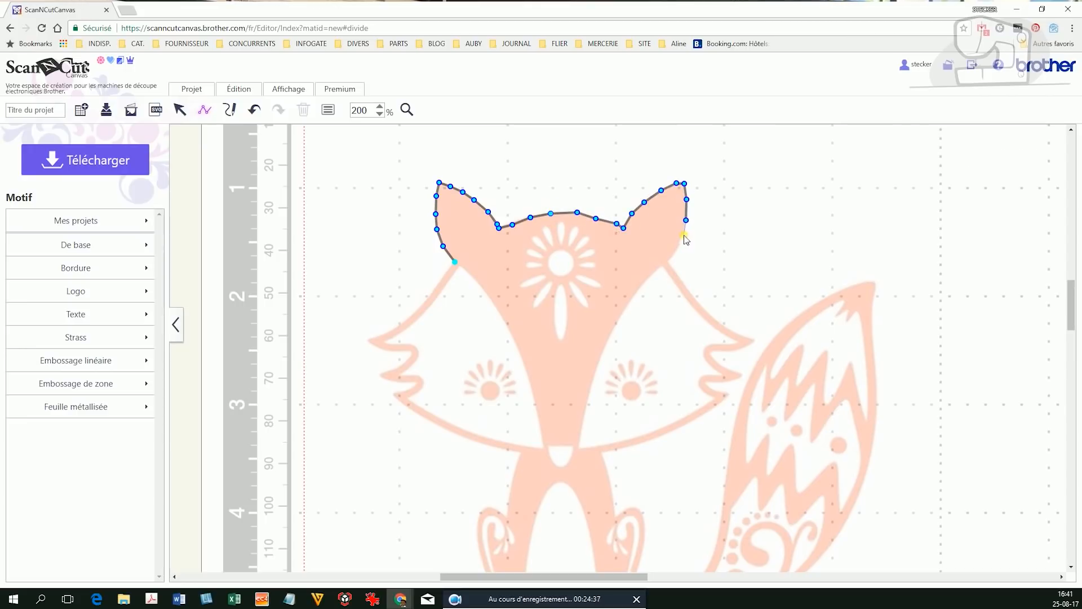
click(678, 248)
click(668, 262)
Trace the right cheek around its three fur points and along the jaw to the neck
click(687, 285)
click(755, 338)
click(740, 350)
click(713, 351)
click(719, 362)
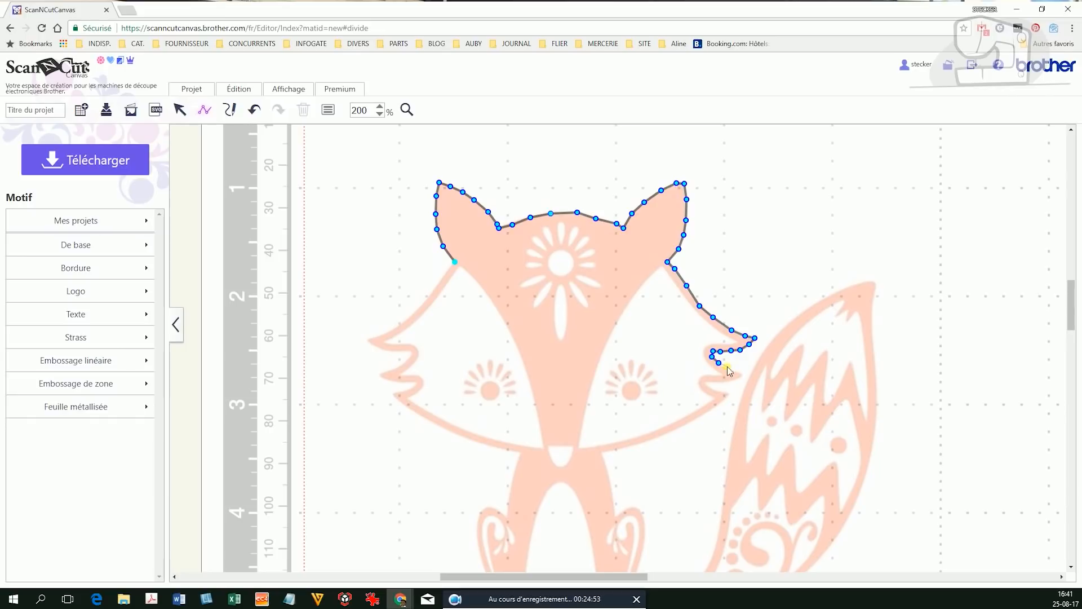
click(743, 375)
click(727, 381)
click(706, 383)
click(713, 408)
click(685, 425)
click(638, 445)
click(601, 452)
Trace the right side of the neck and the top of the right leg, and finish the path there
click(612, 490)
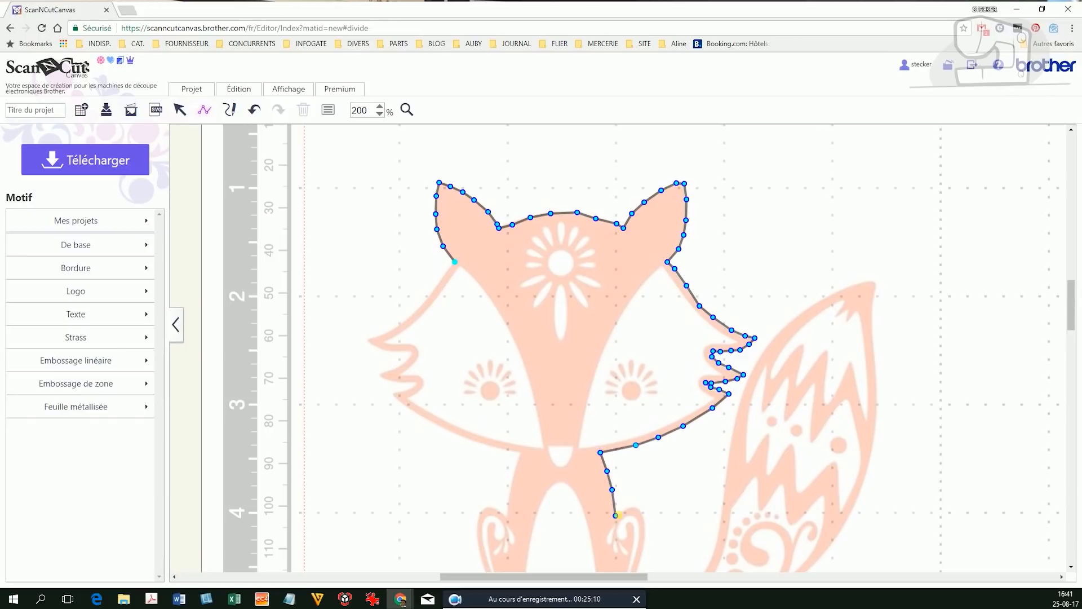
click(616, 516)
click(640, 510)
double_click(646, 527)
Start a new path at the open end on the right leg and trace the leg's outer edge down to the tail
scroll(645, 527, down, 4)
click(202, 111)
click(646, 289)
click(638, 328)
click(631, 349)
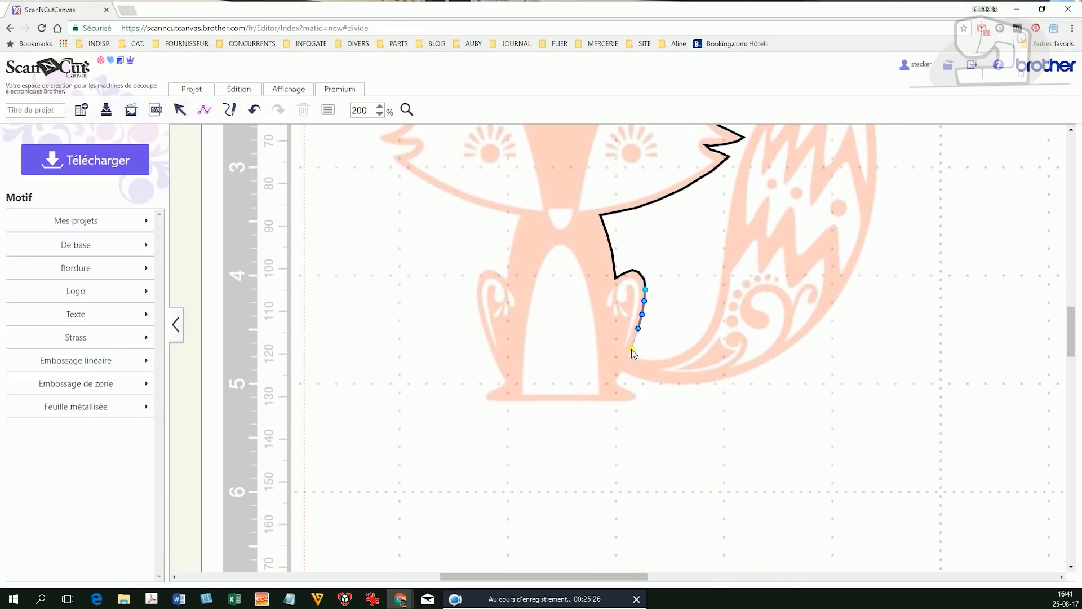
Trace the tail's inner edge from the leg up to beside the cheek and finish the path there
click(647, 360)
click(673, 356)
click(702, 338)
click(724, 254)
click(731, 205)
click(742, 162)
click(752, 135)
drag(1073, 328, 1073, 302)
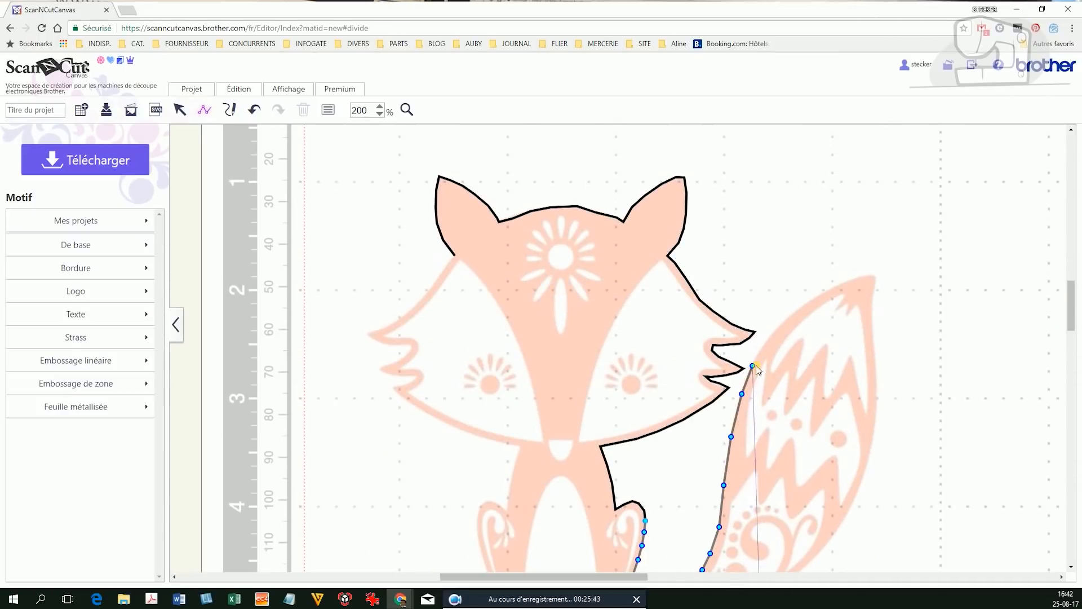
double_click(753, 366)
Start a new path at the open end beside the cheek and trace the upper edge of the tail to its tip
click(204, 110)
click(753, 366)
click(780, 325)
click(804, 304)
click(863, 277)
click(875, 289)
Trace the tail's outer right edge from the tip down to its lower curve
click(877, 378)
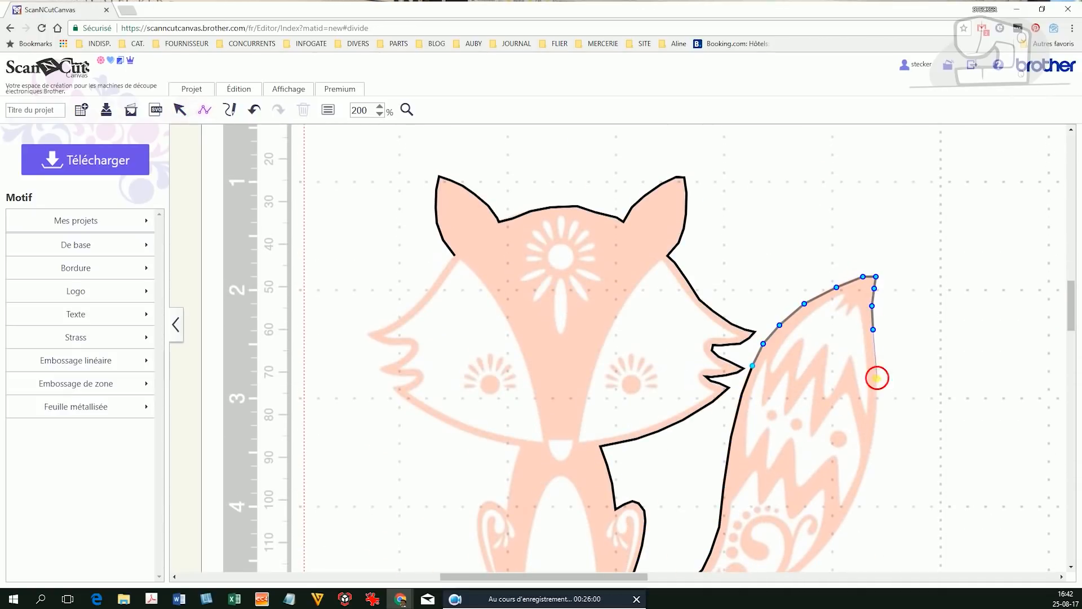
click(877, 399)
click(860, 485)
click(848, 509)
click(836, 533)
Trace the underside of the tail with a new path, from its lower right curve back to the right leg
scroll(818, 563, down, 5)
click(792, 289)
click(770, 305)
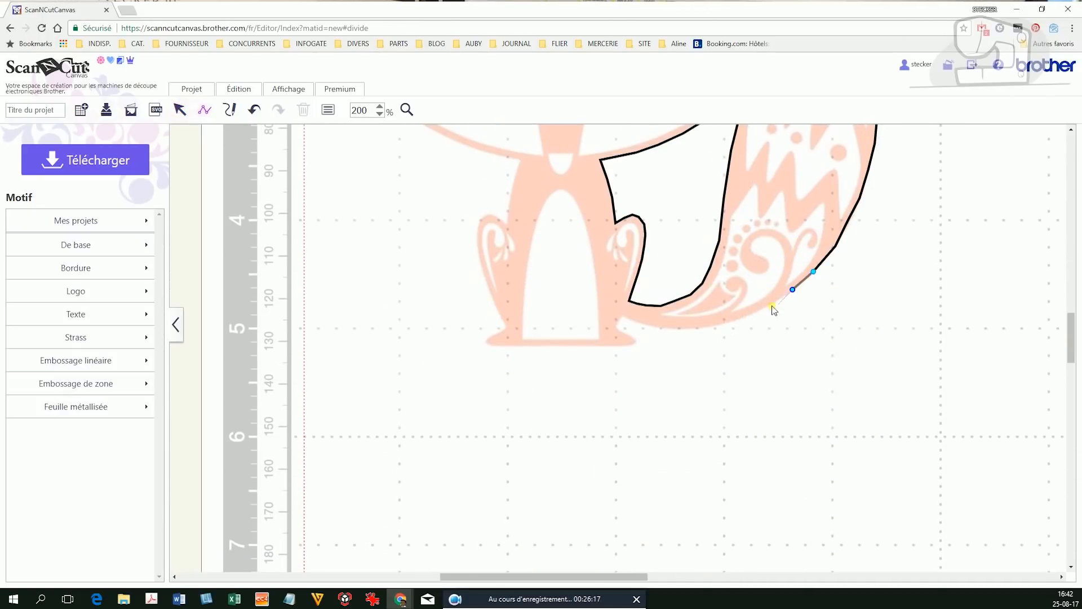
click(743, 318)
click(690, 329)
click(648, 326)
click(623, 316)
Trace the right foot and the flat base of the body across to the left foot
click(616, 327)
click(624, 332)
click(634, 336)
click(636, 341)
click(632, 345)
click(604, 346)
click(547, 346)
click(492, 346)
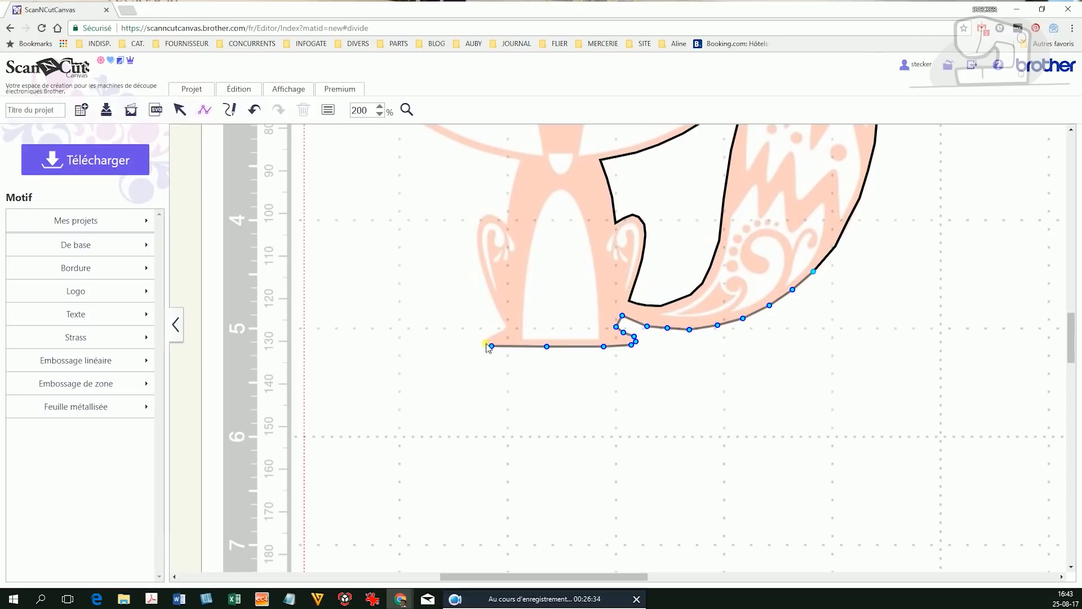
Trace the left leg upward and finish the path at the left side of the neck
click(485, 274)
click(478, 224)
click(507, 224)
double_click(520, 161)
Start a new path at the left side of the neck and trace the jaw out to the left cheek's lowest fur point
scroll(521, 163, up, 5)
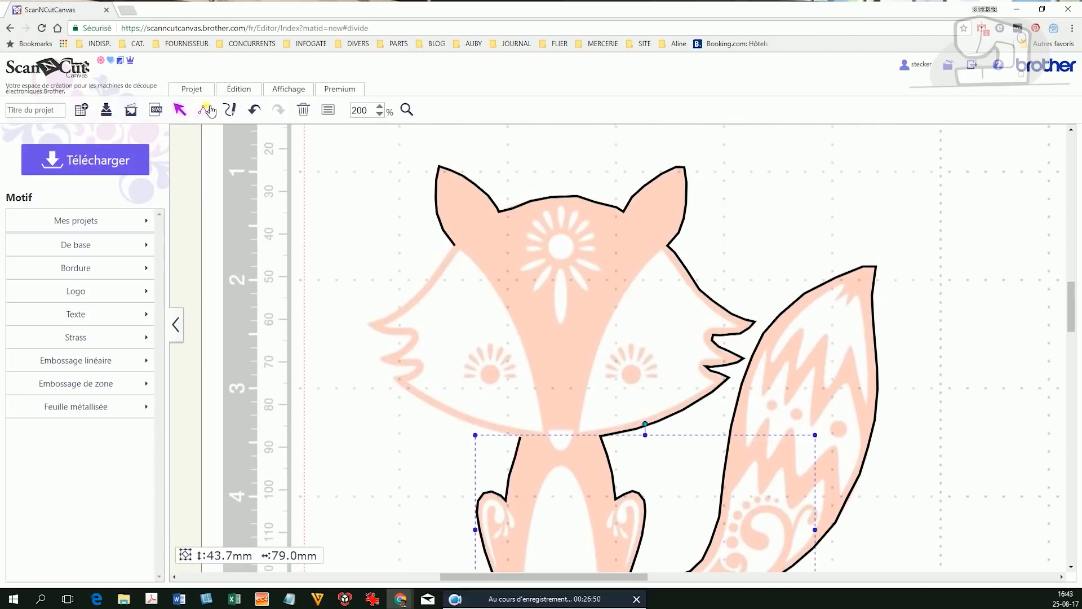
click(204, 110)
click(520, 436)
click(494, 431)
click(468, 421)
click(443, 411)
click(422, 400)
click(406, 389)
click(393, 376)
Trace the left cheek's remaining fur points and upper edge, finishing the path at the start of the left ear
click(404, 376)
click(414, 371)
click(416, 367)
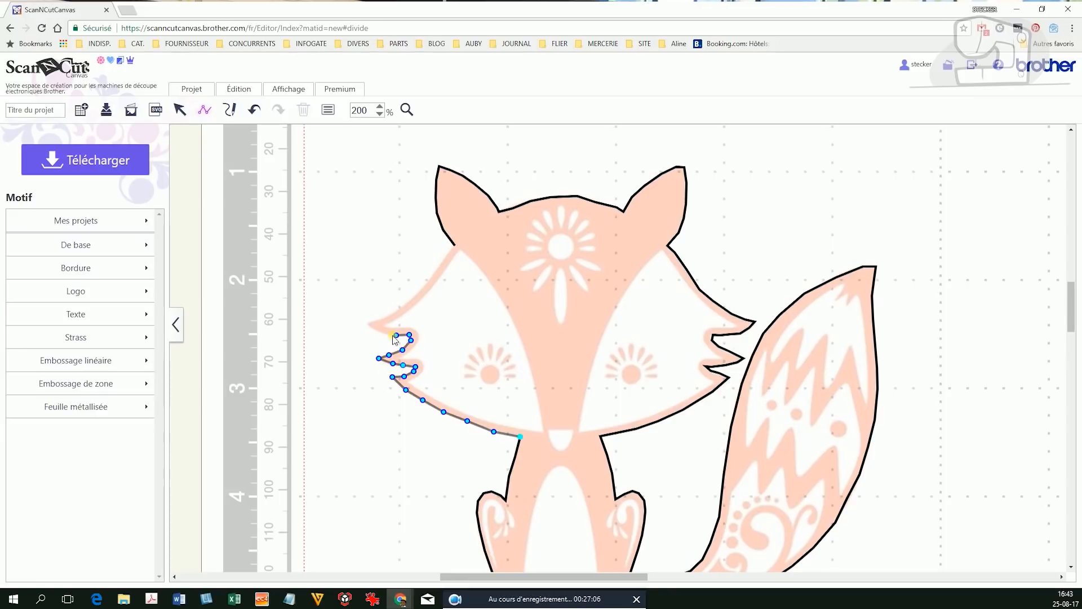
click(403, 308)
click(429, 283)
click(438, 267)
double_click(455, 245)
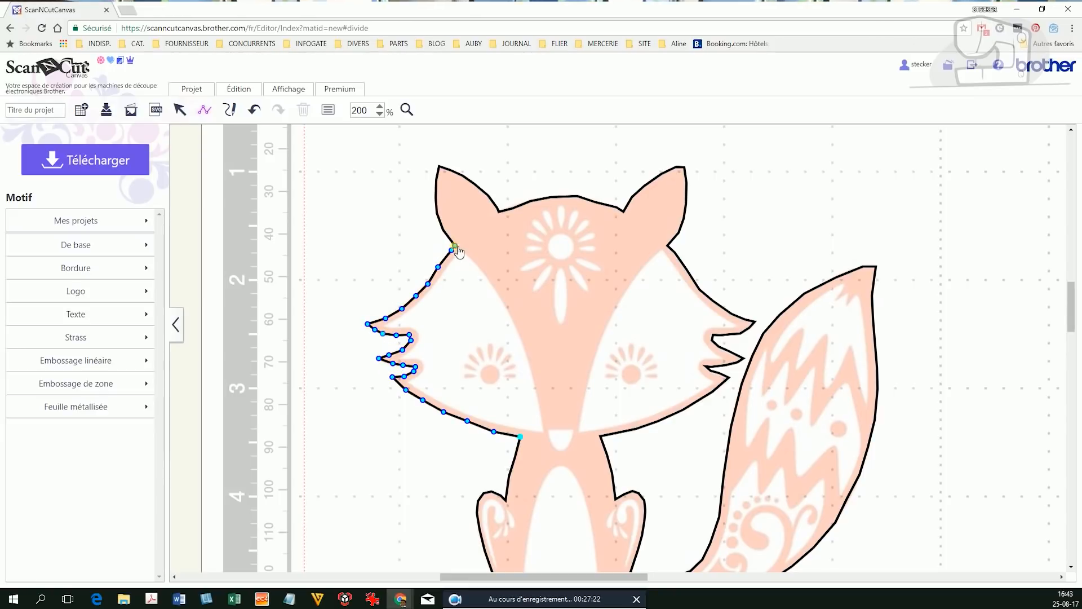
Select all the hand-drawn outline paths around the whole fox and group them
drag(343, 140, 939, 499)
scroll(907, 406, down, 5)
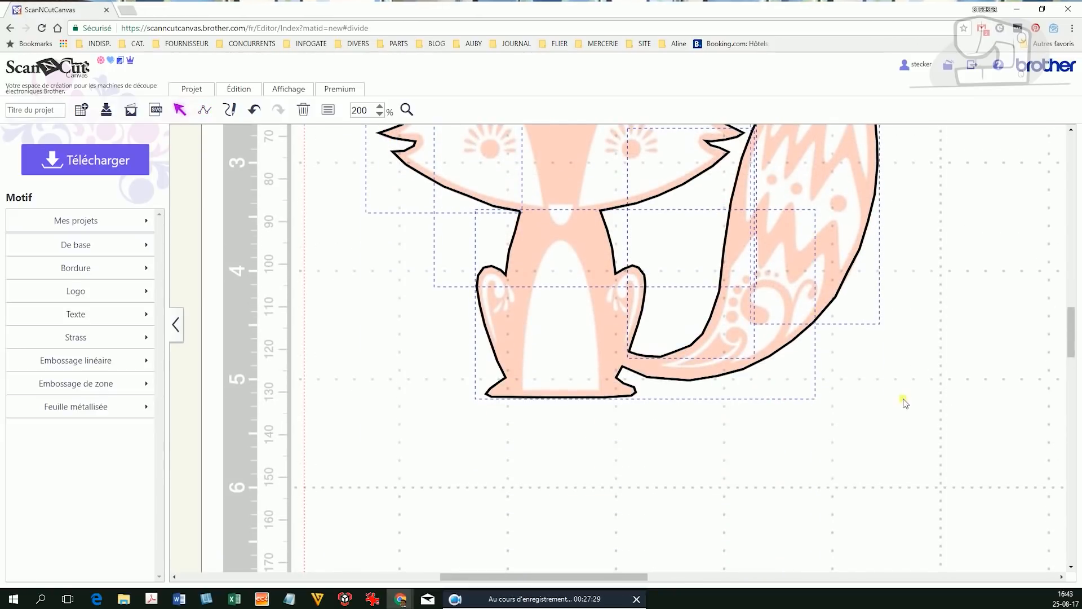
drag(1070, 337, 1070, 324)
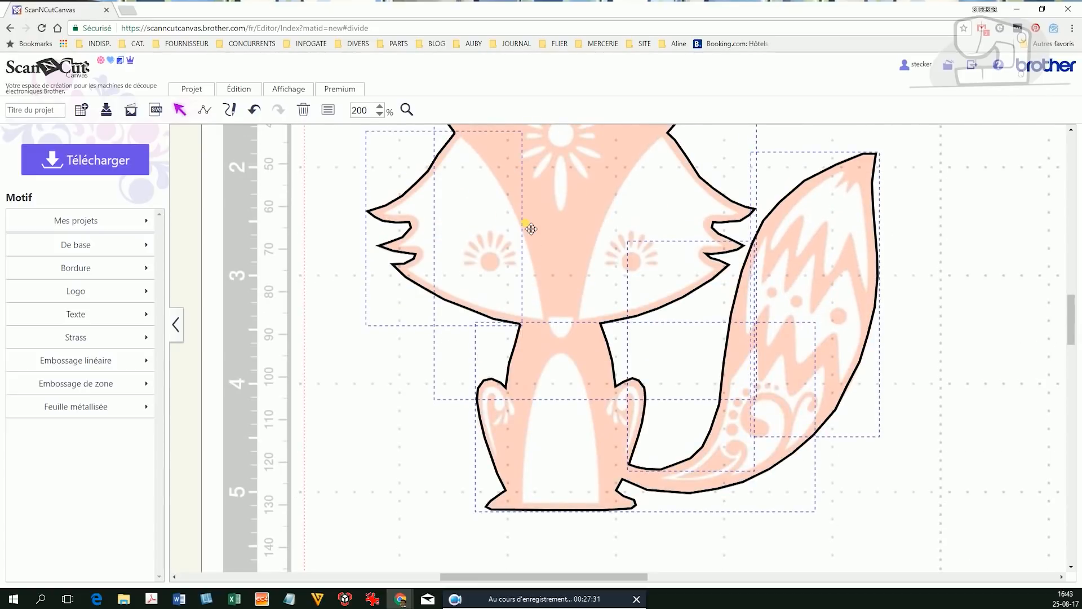
click(241, 90)
click(244, 170)
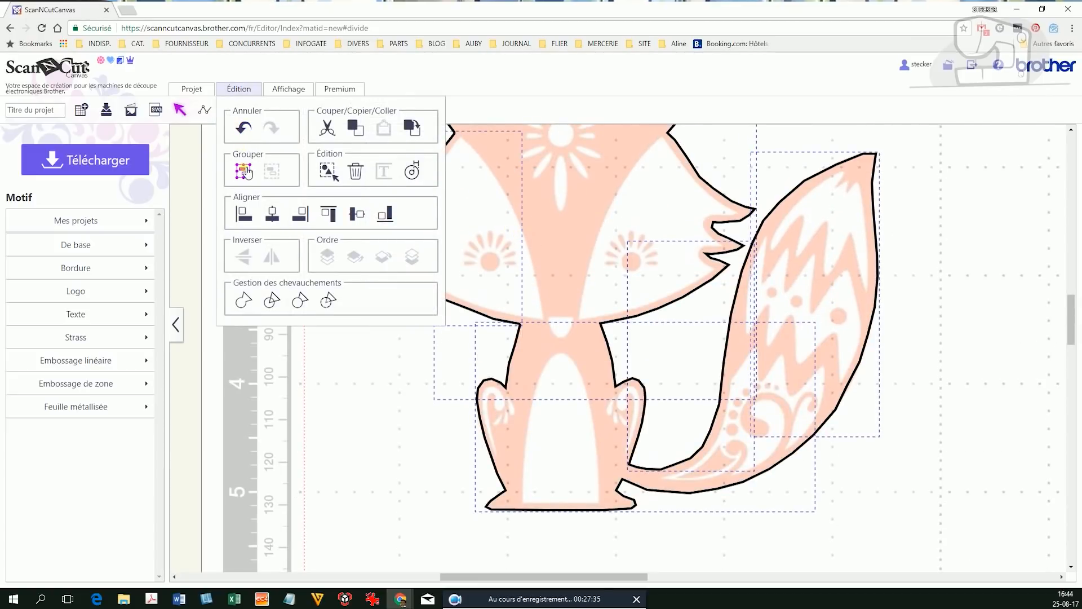
click(936, 371)
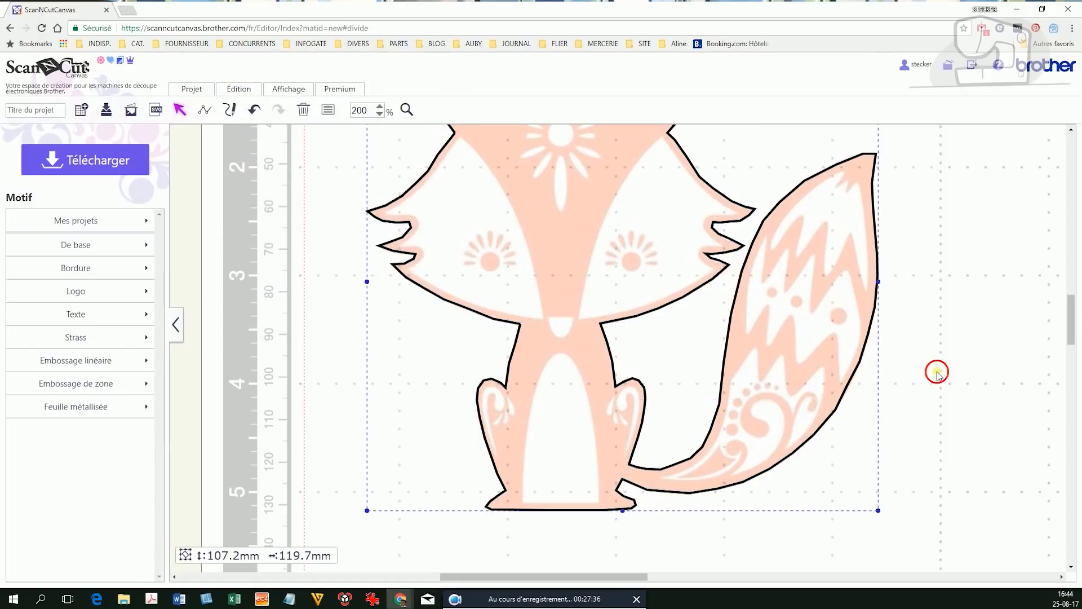
Open the grouped fox's lower-body path for point editing and set the first segment below the left side of the neck to Droite
double_click(757, 477)
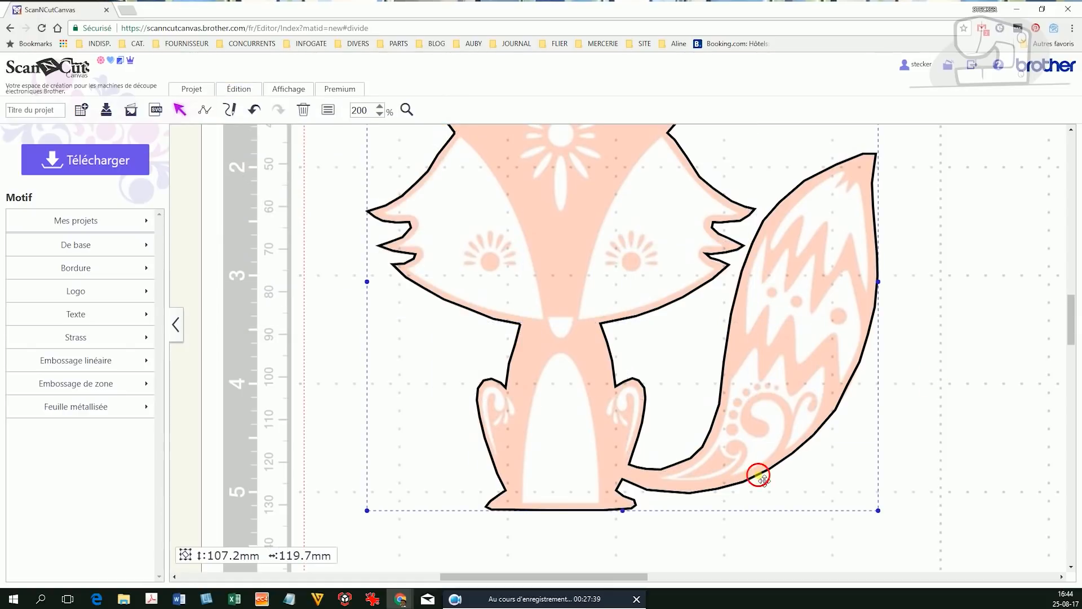
click(768, 475)
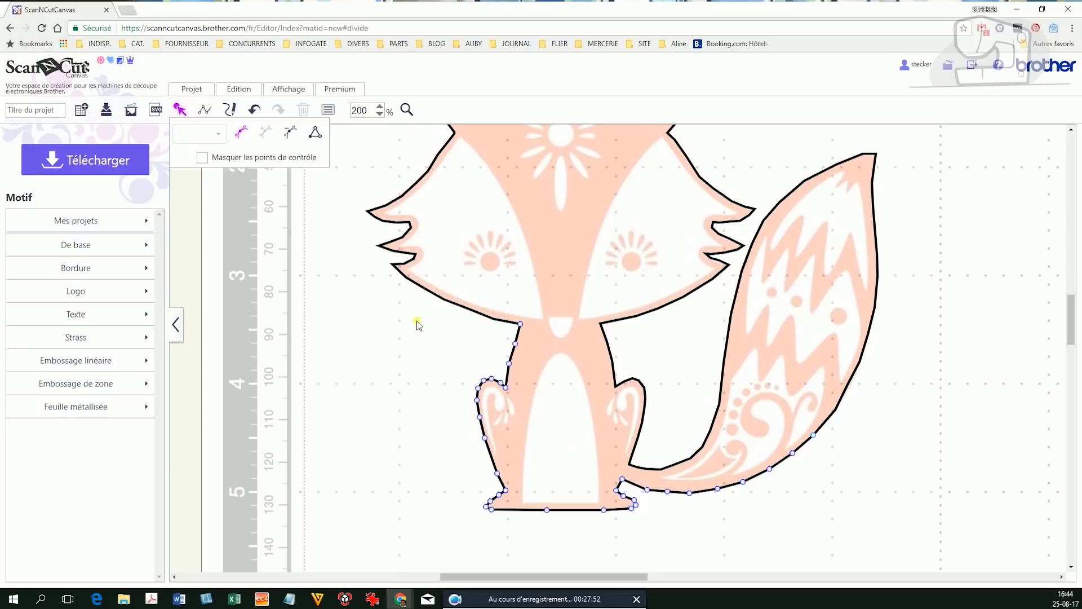
click(516, 344)
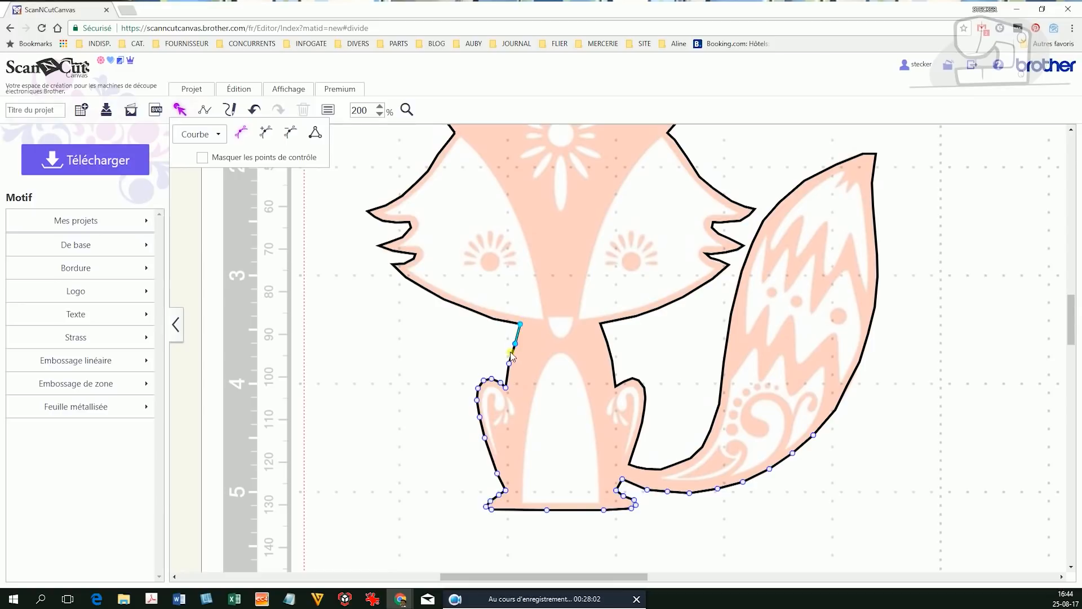
click(216, 137)
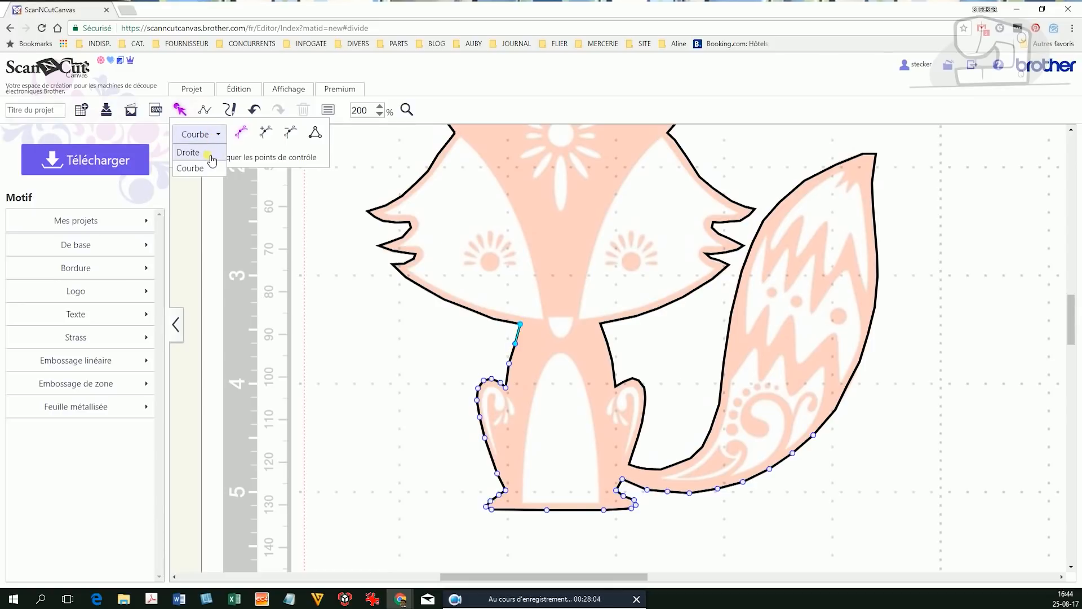
click(189, 153)
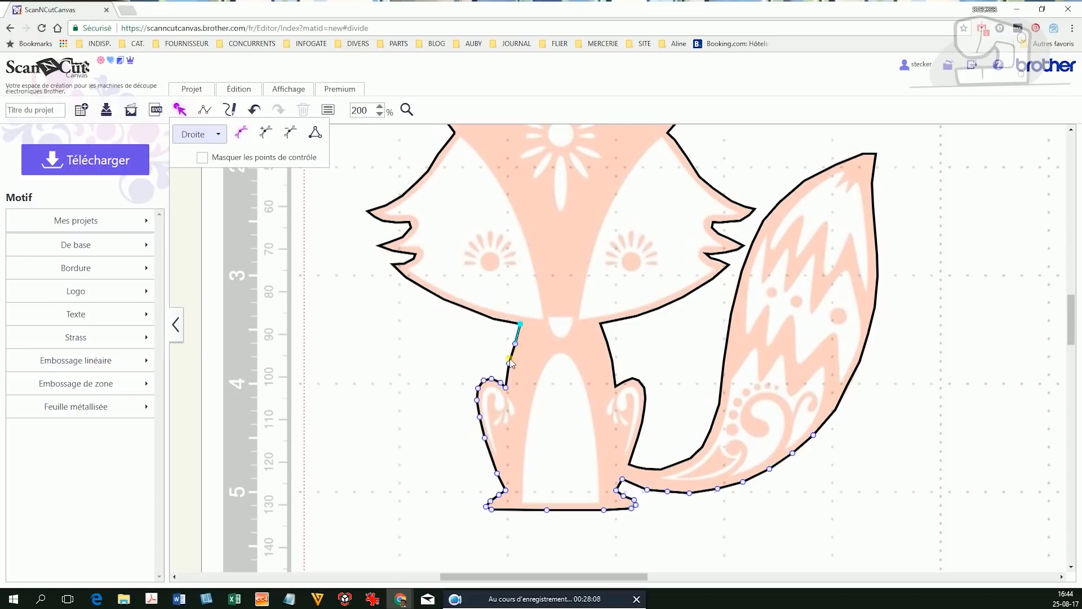
Reopen the lower-body path's points, remove the second point below the left side of the neck and make the merged segment Droite
click(523, 376)
click(414, 363)
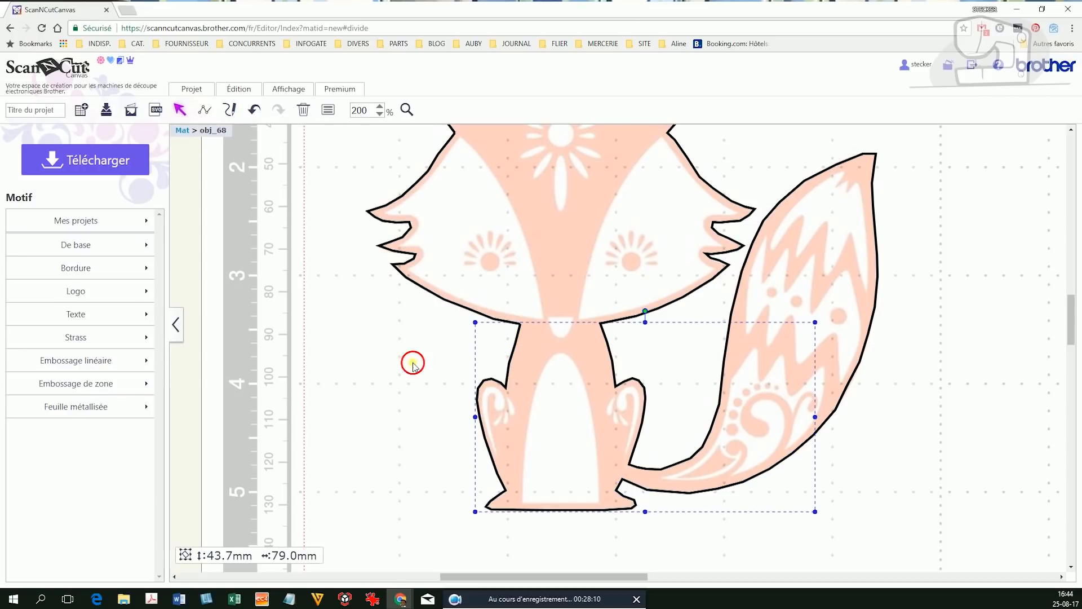
click(516, 373)
click(516, 373)
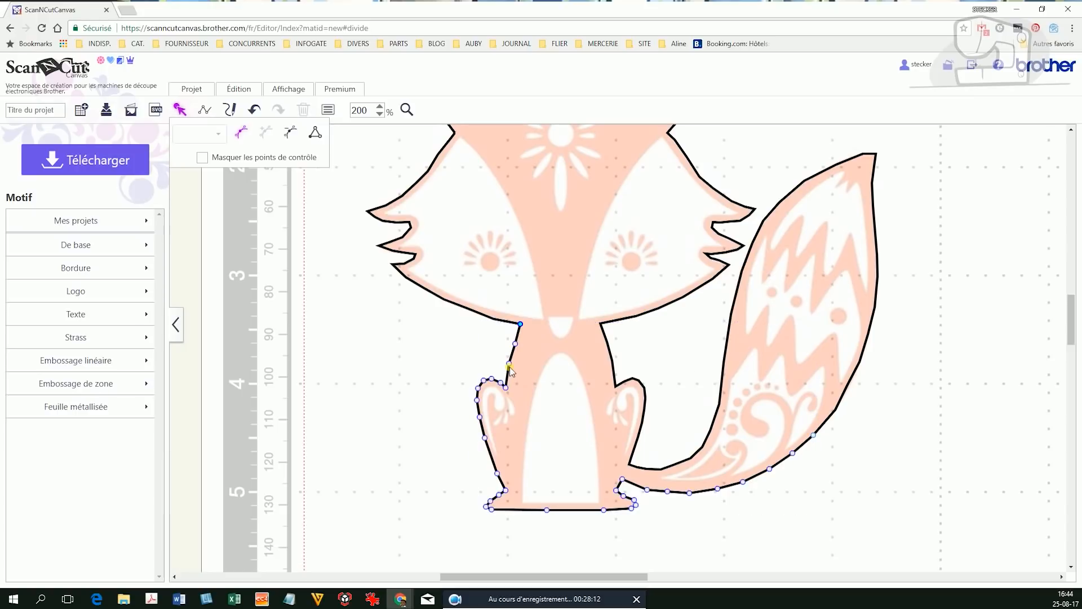
click(507, 390)
click(510, 363)
click(516, 342)
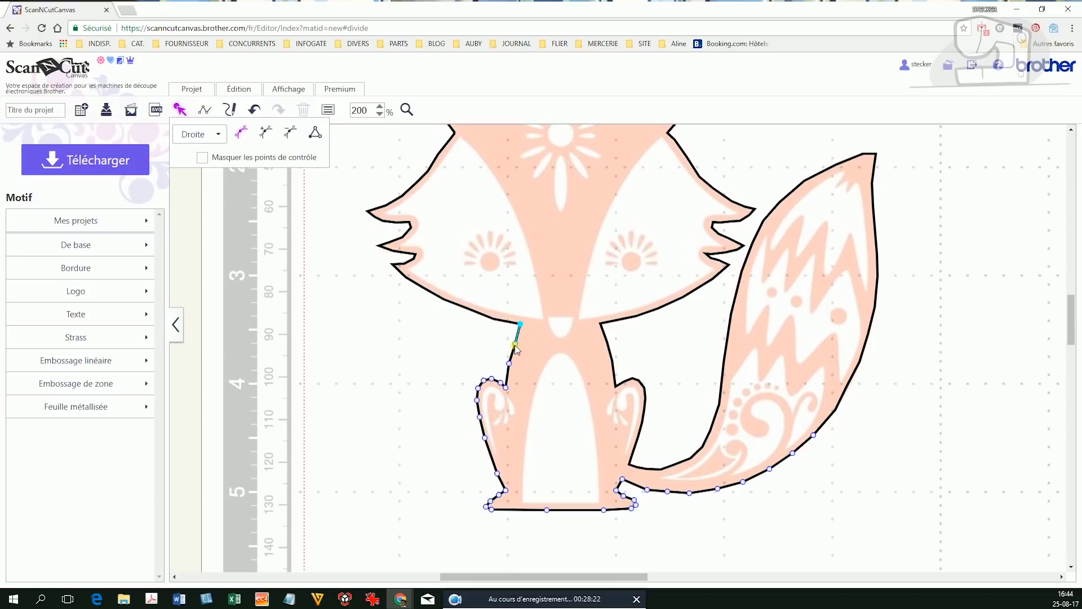
click(520, 326)
drag(516, 344, 509, 367)
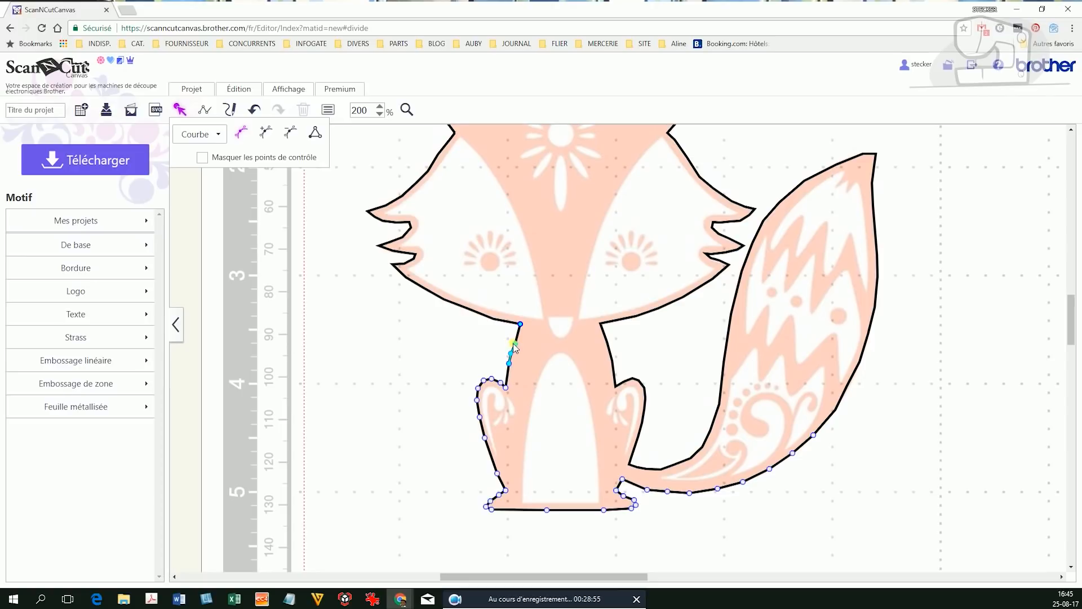
click(450, 314)
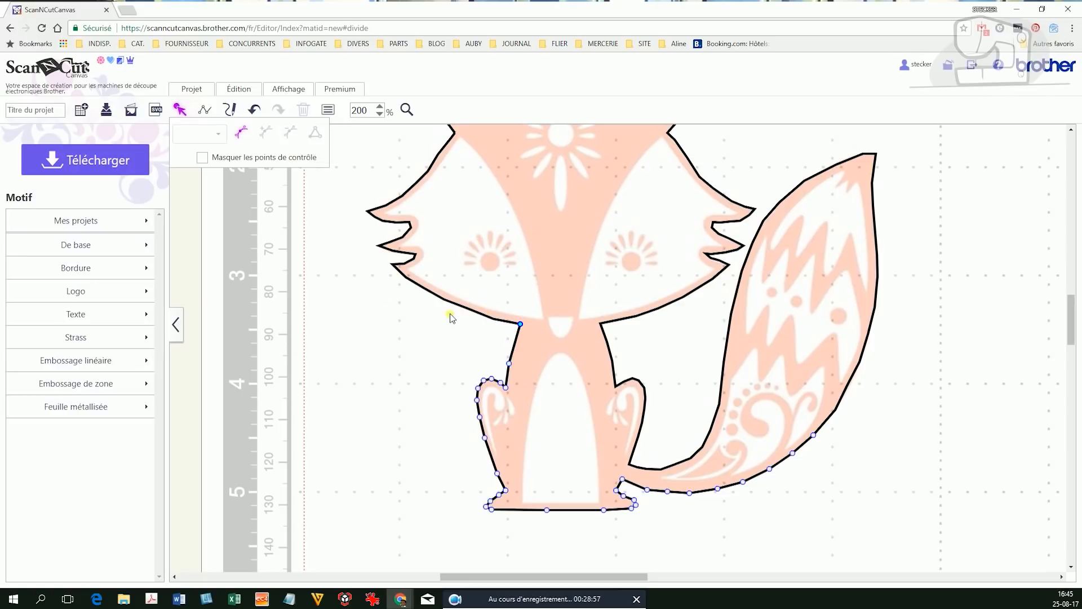
click(510, 366)
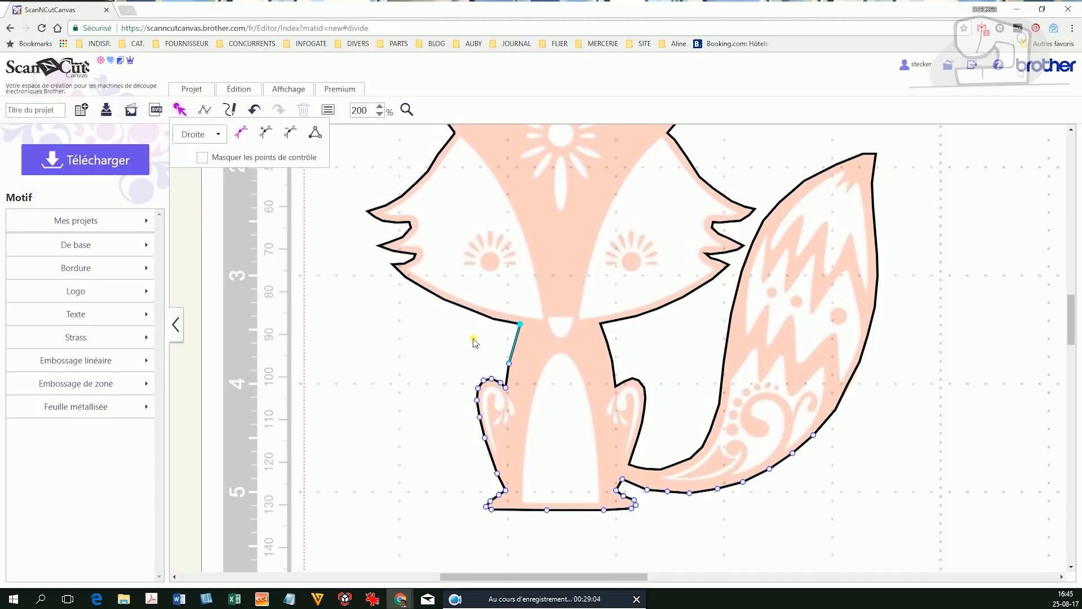
click(437, 338)
Try to reopen the lower-body path inside the fox group for point editing near the neck
click(511, 325)
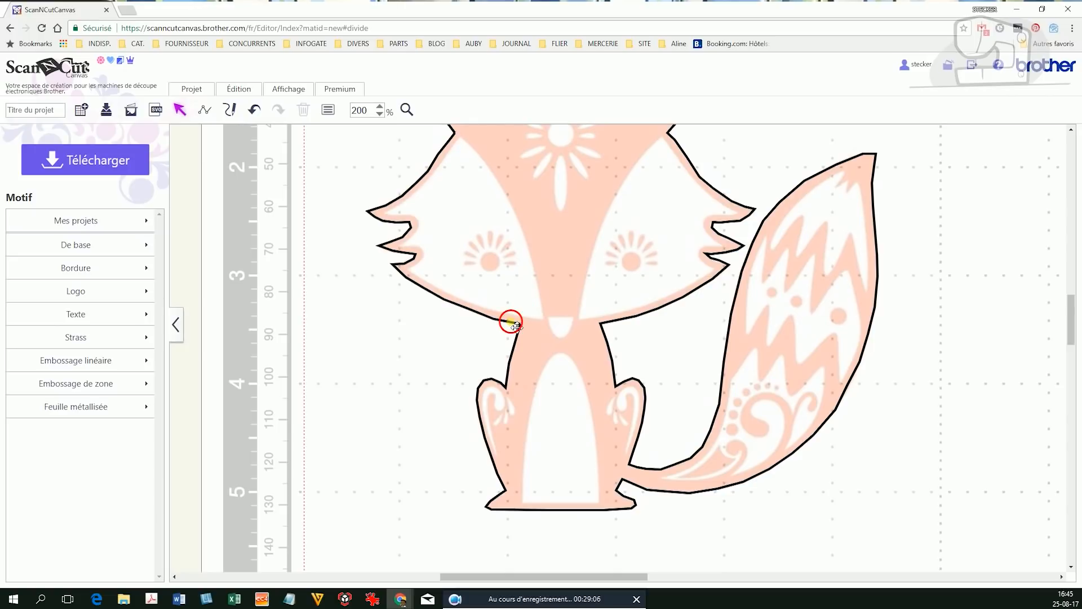
double_click(513, 325)
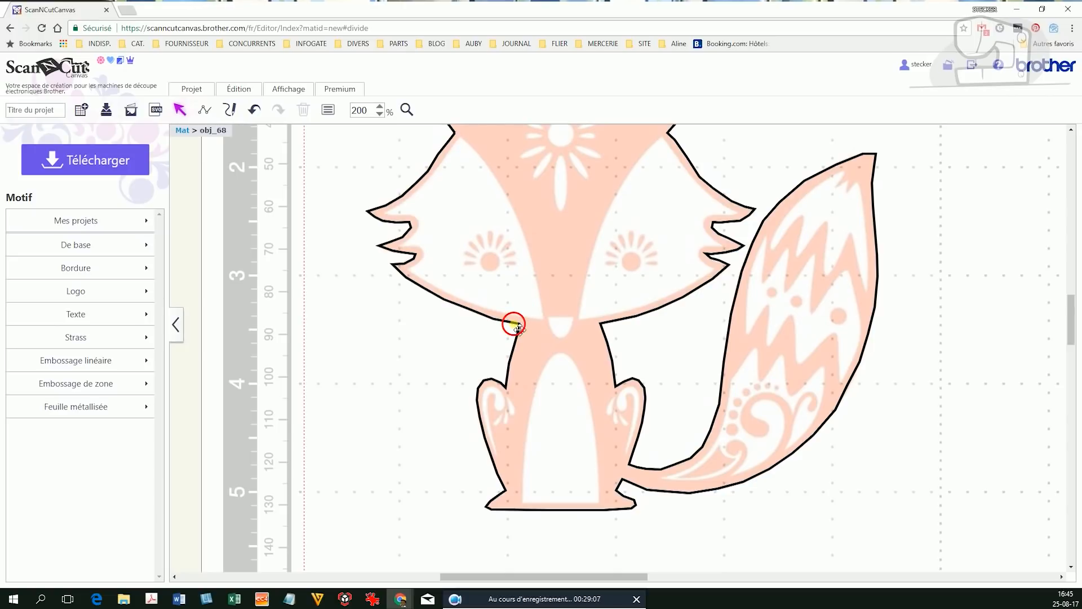
click(519, 337)
click(512, 350)
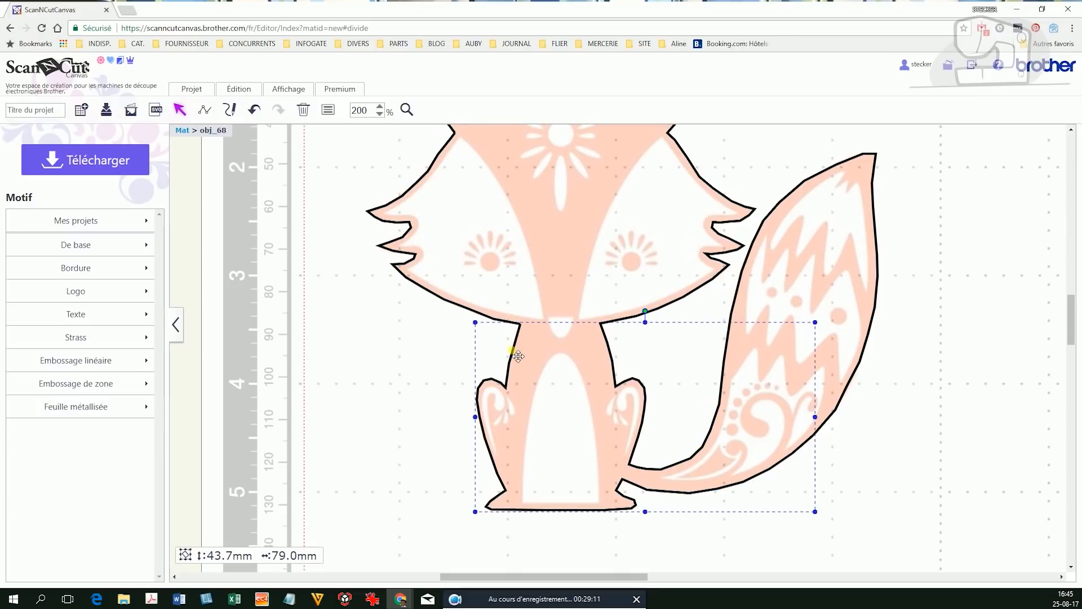
click(503, 384)
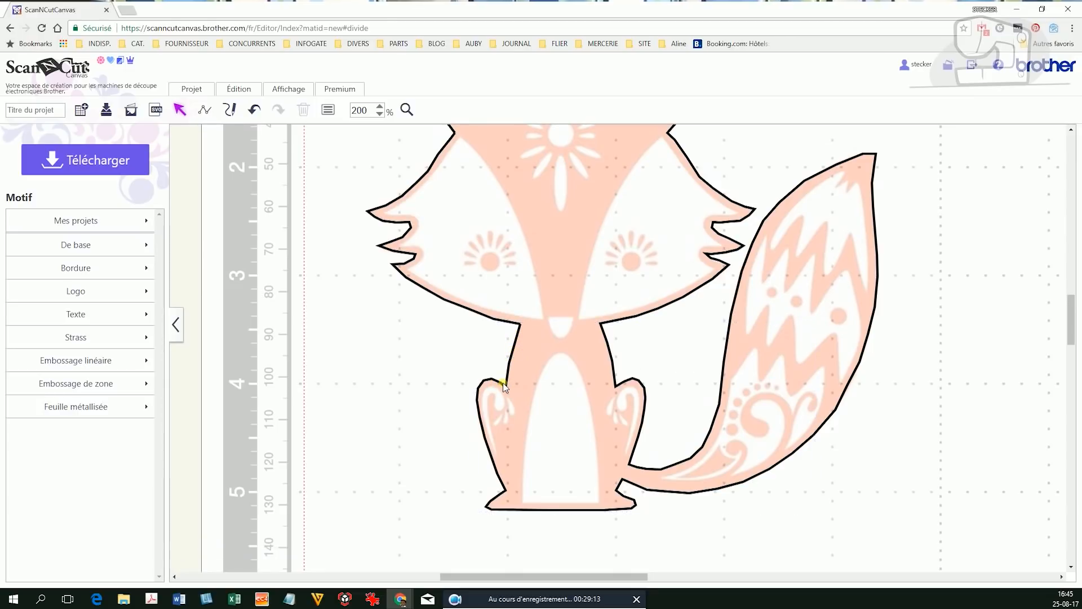
Open the fox group's lower-body path for point editing and add a point on the first segment below the left side of the neck
click(505, 383)
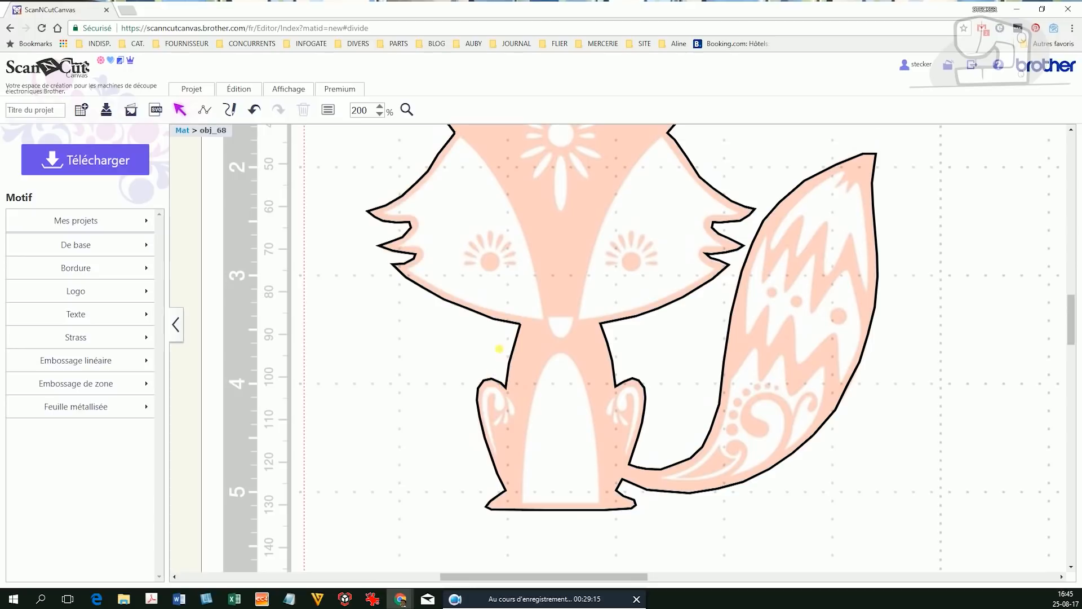
click(499, 349)
click(634, 386)
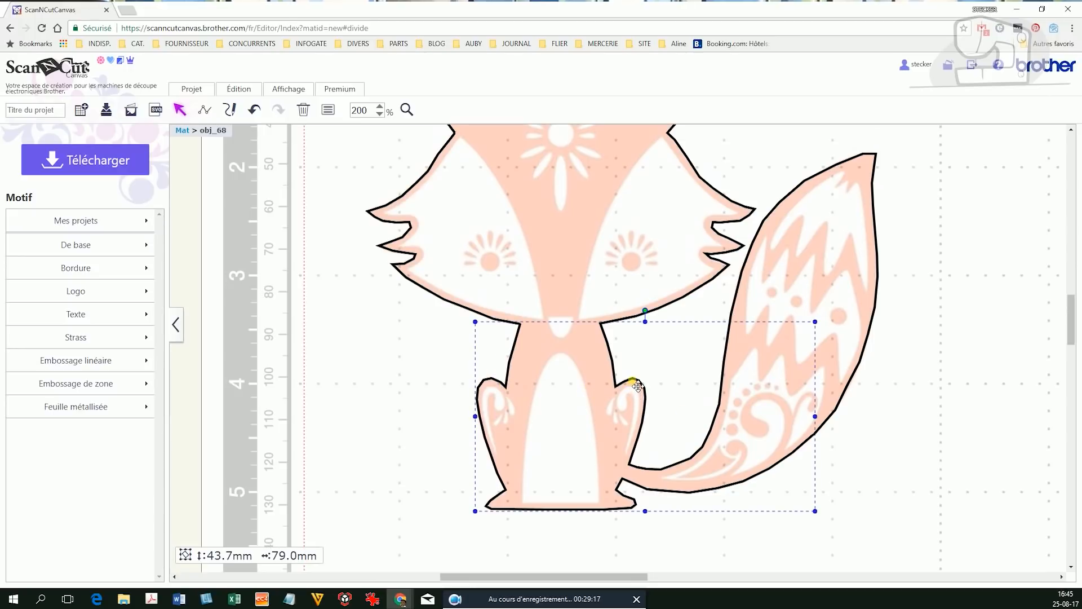
double_click(636, 386)
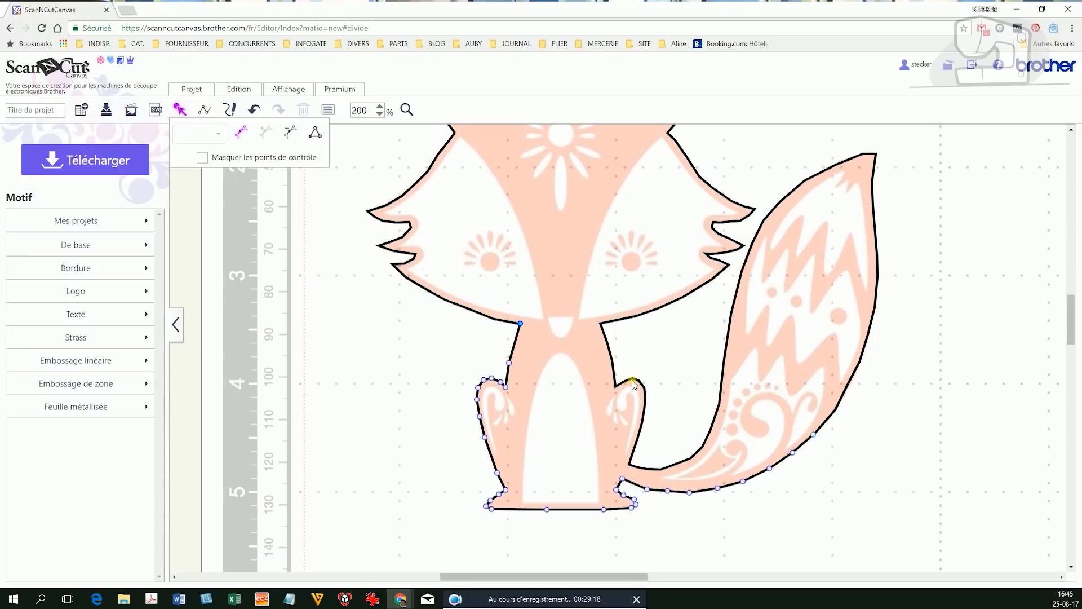
click(510, 365)
click(265, 135)
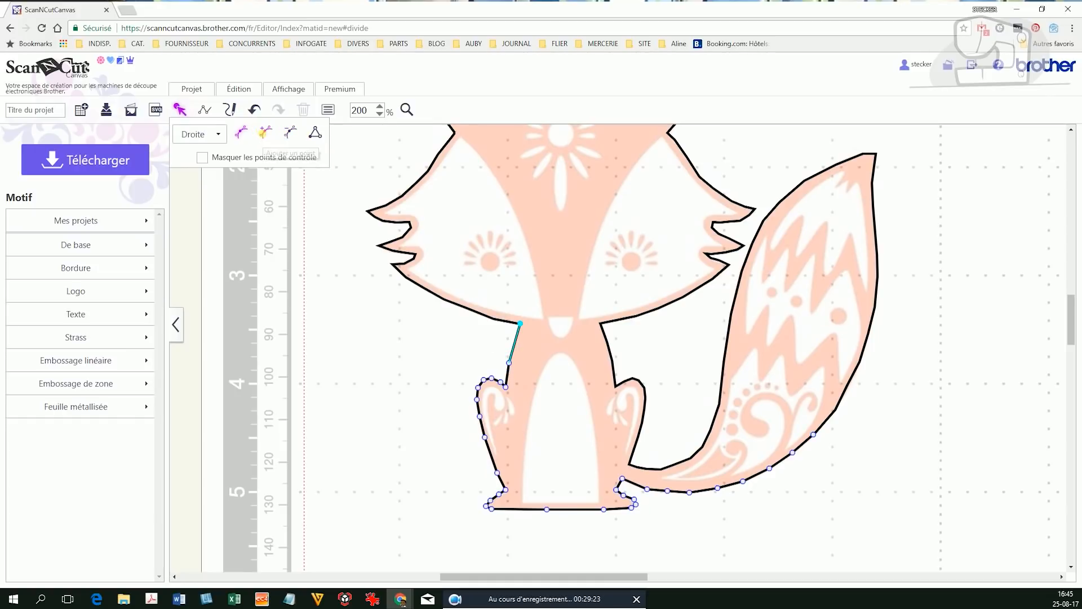
click(513, 353)
drag(517, 341, 514, 342)
Set the segment just below the added neck point to Courbe and leave point editing
click(218, 135)
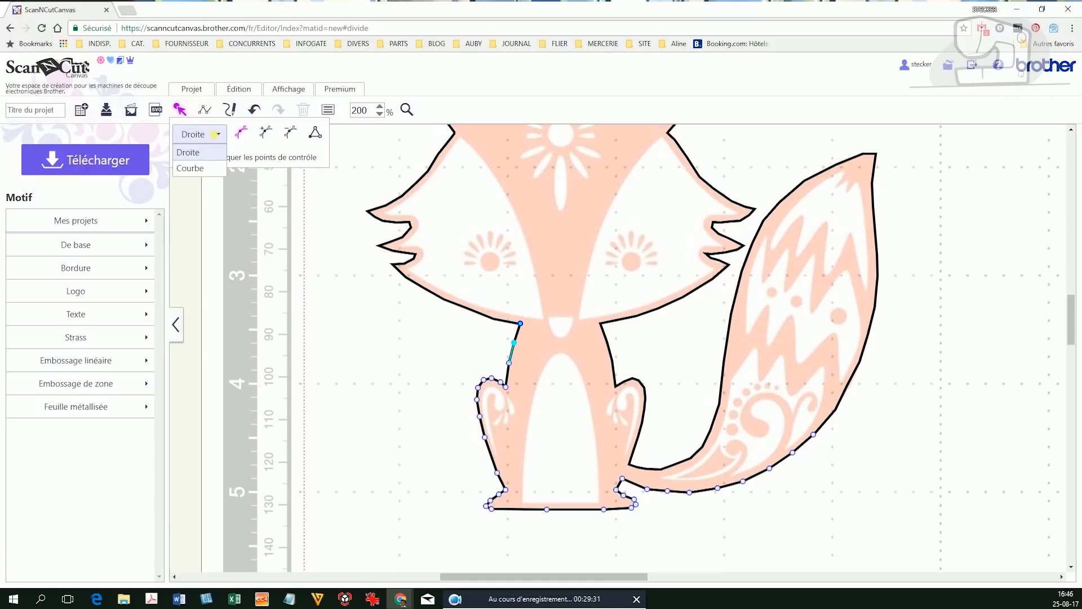
click(213, 169)
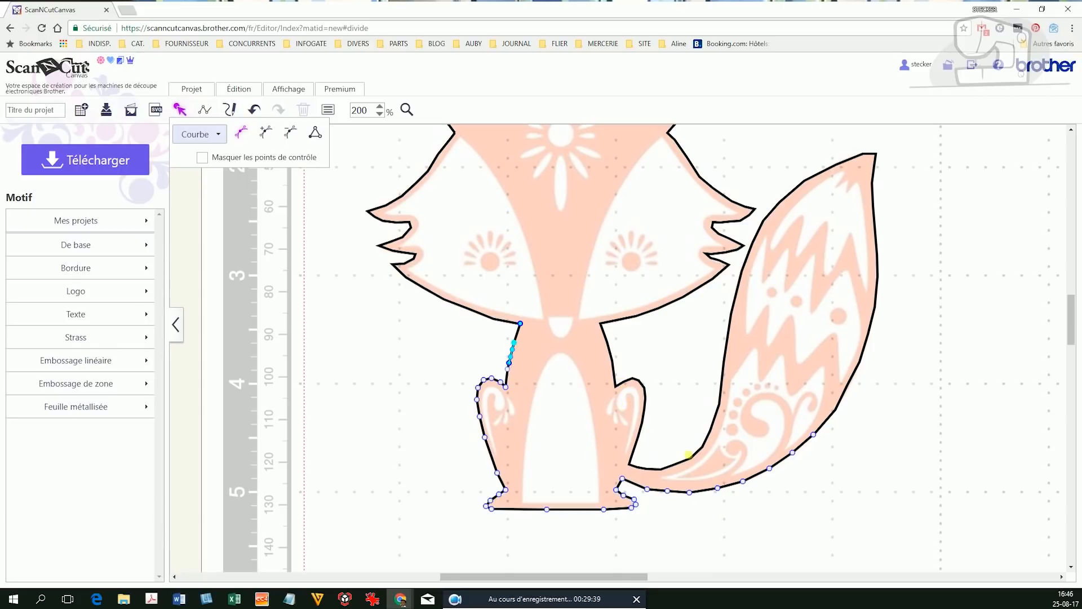
click(663, 346)
click(901, 415)
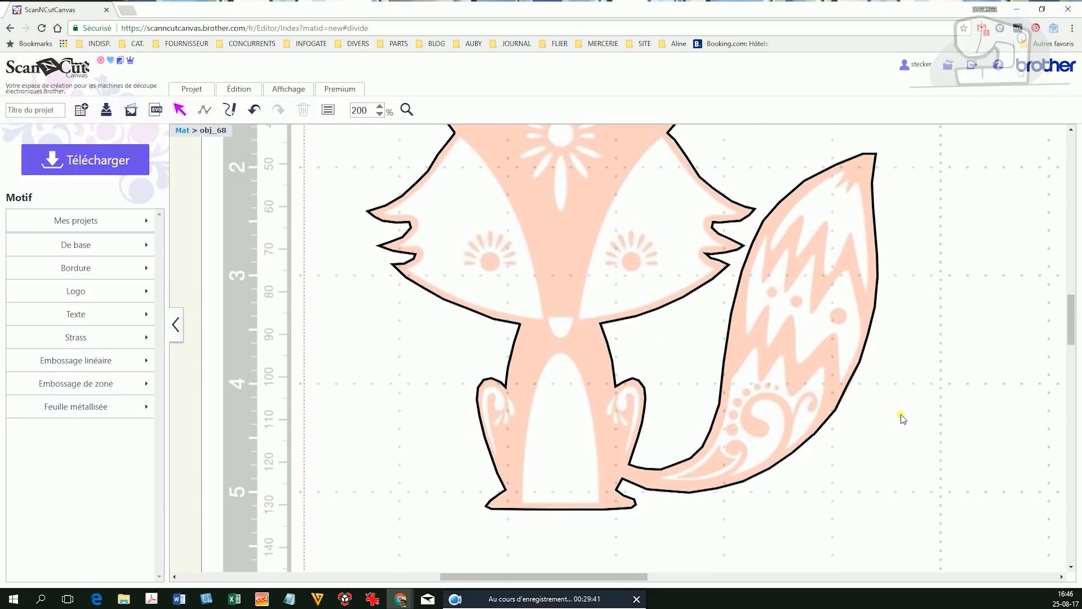
Open the fox's head path for point editing and set a segment on the left ear's inner edge to Courbe
scroll(900, 416, up, 2)
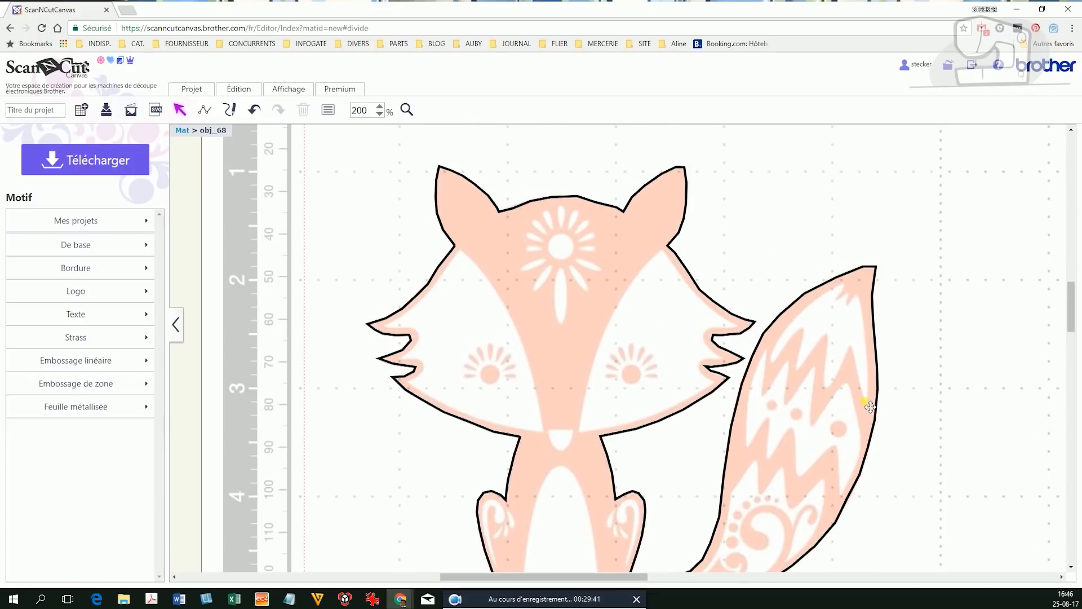
double_click(572, 197)
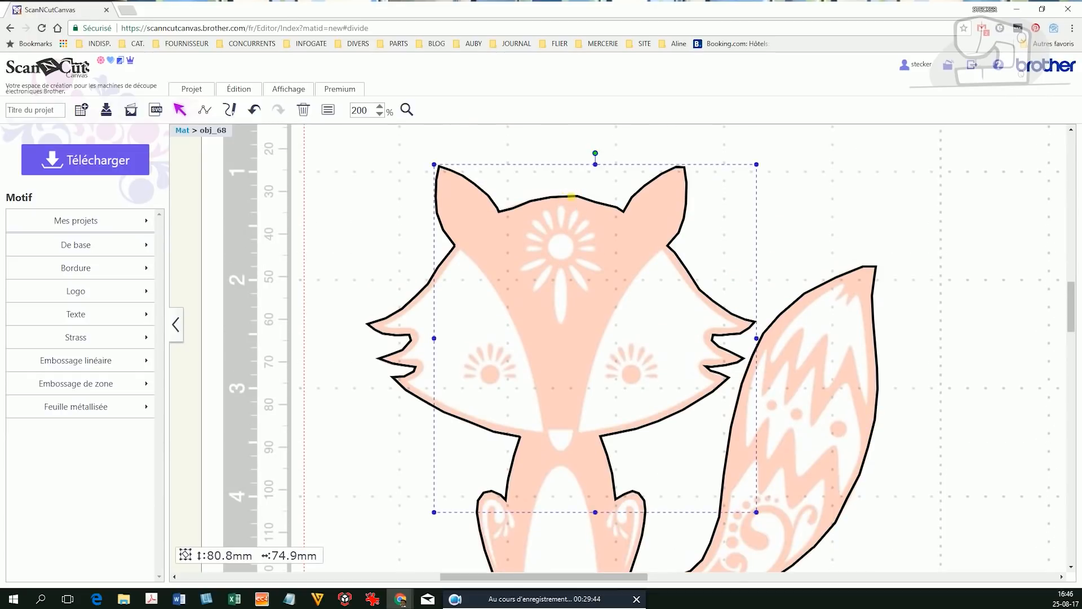
click(576, 197)
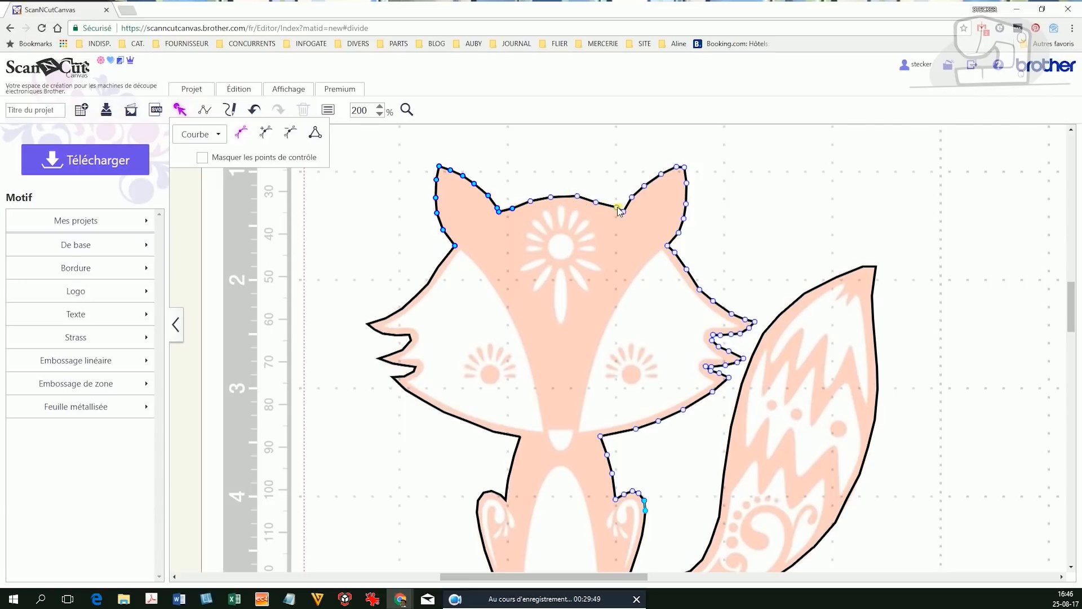
click(513, 209)
click(485, 197)
click(474, 186)
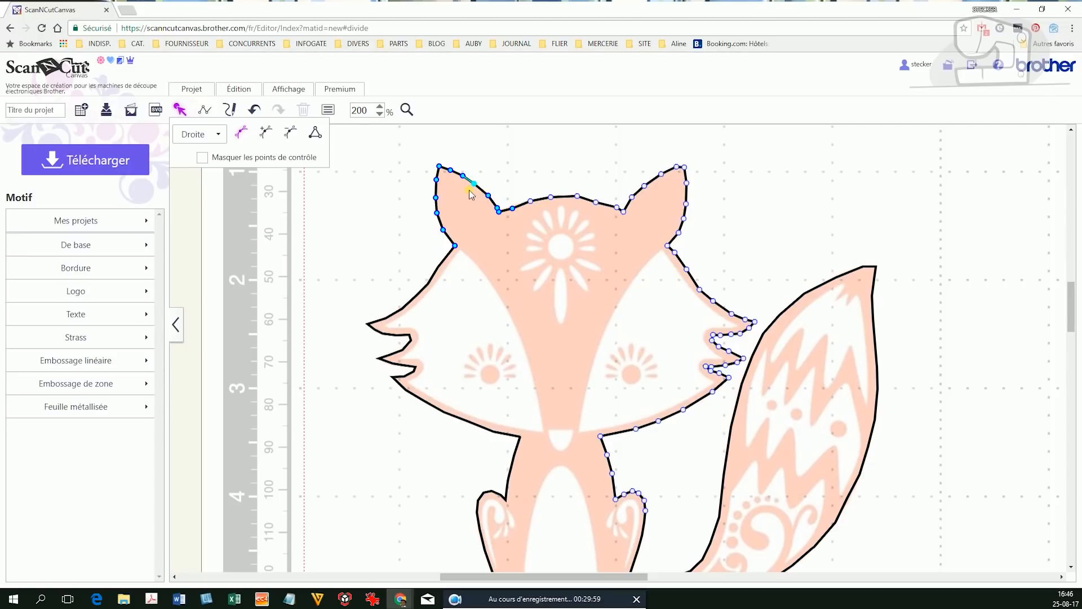
click(201, 134)
click(203, 169)
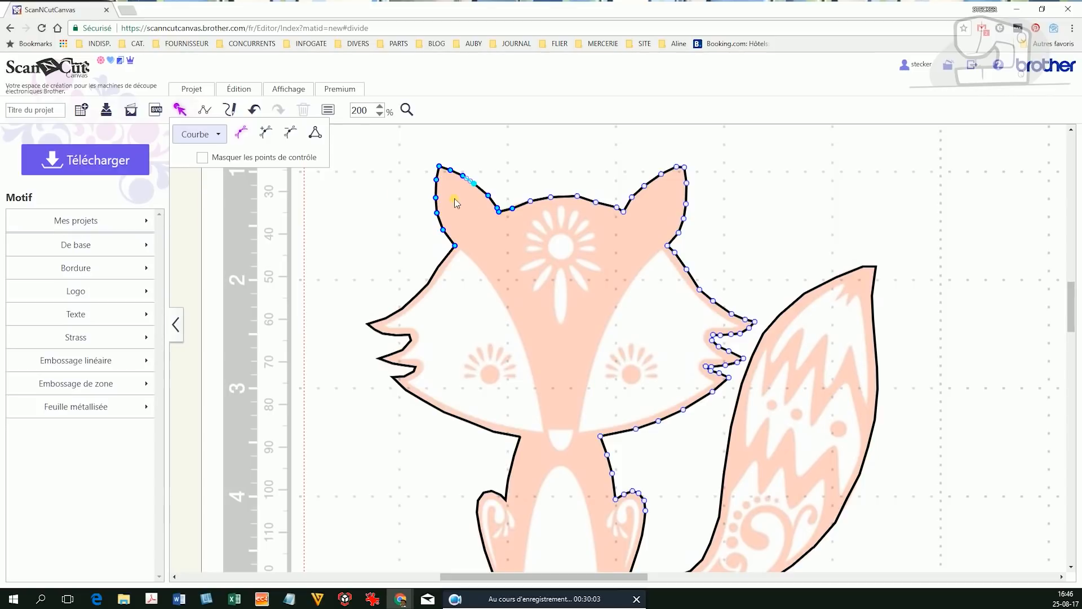
Set the neighbouring segments along the left ear's inner edge to Courbe and leave point editing
click(488, 197)
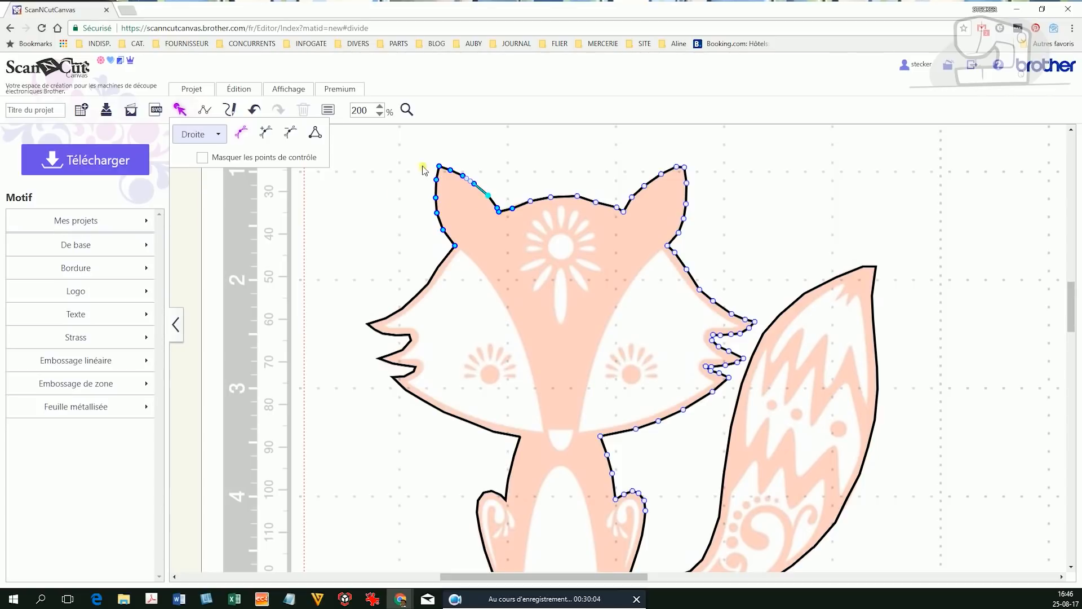
click(212, 138)
click(210, 167)
click(451, 172)
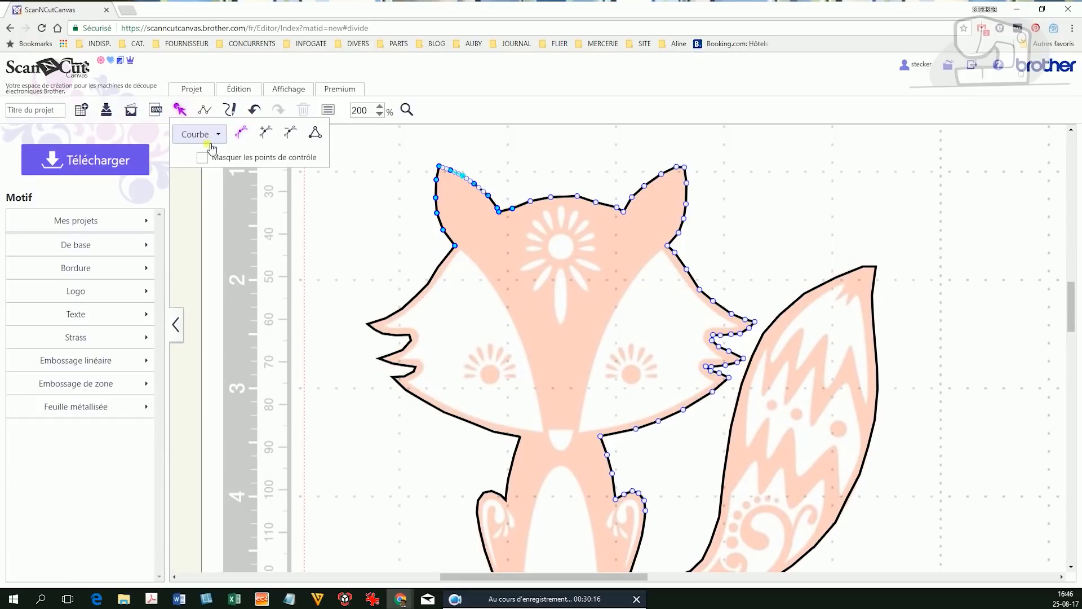
click(451, 172)
click(451, 173)
click(739, 265)
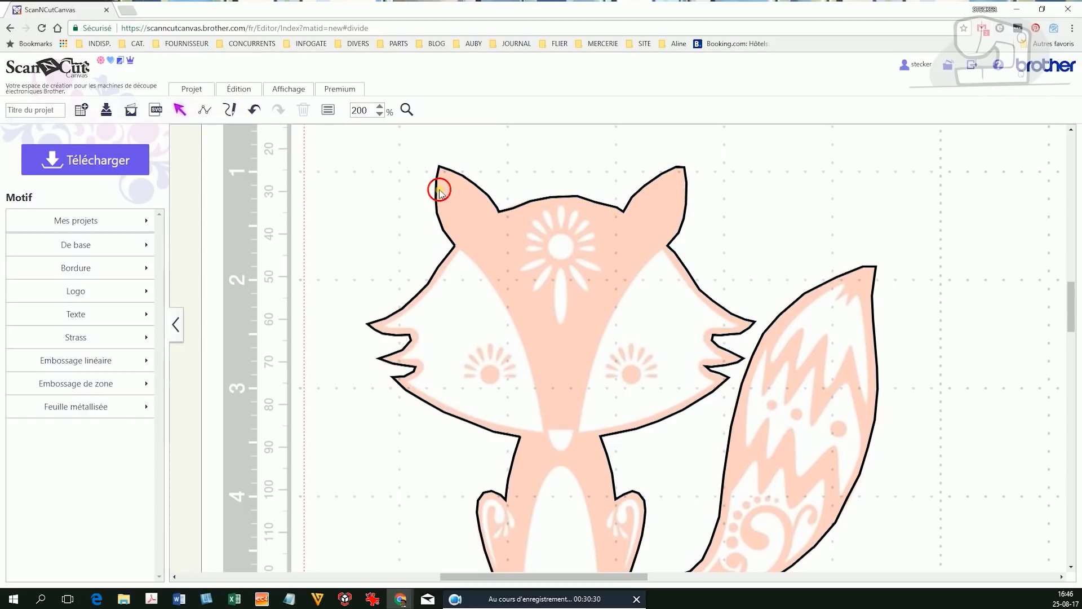
Add the MAN AT WORK design from Mes projets to the mat
drag(330, 137, 923, 513)
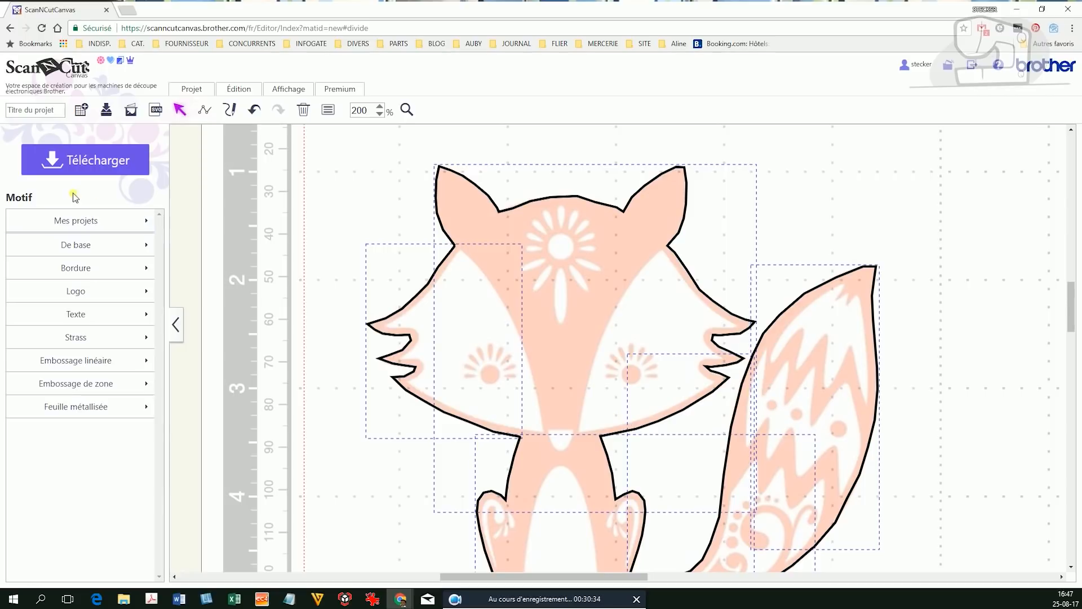
click(45, 217)
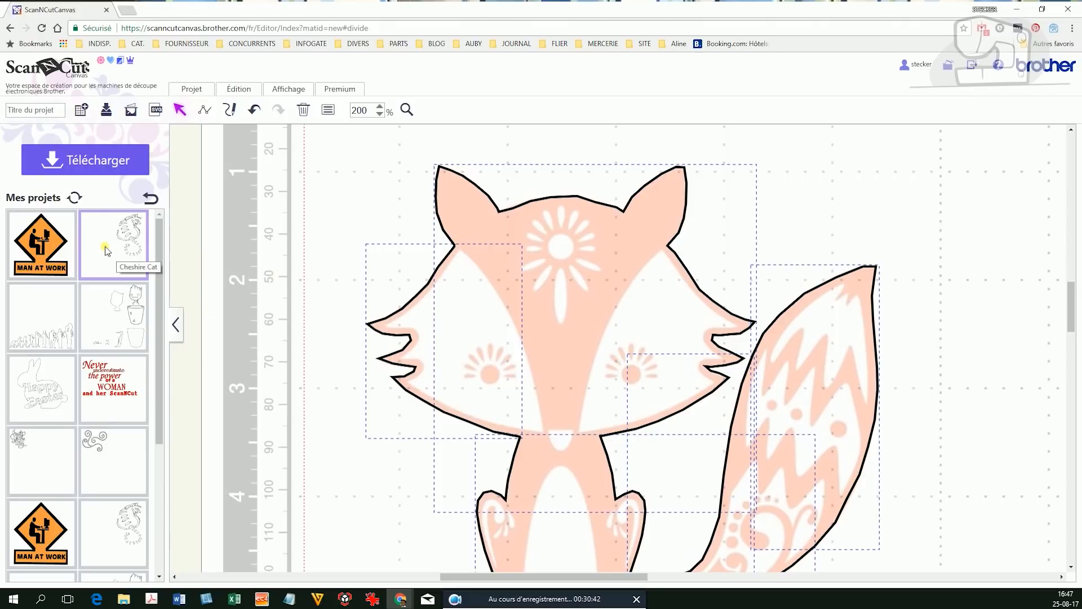
click(55, 243)
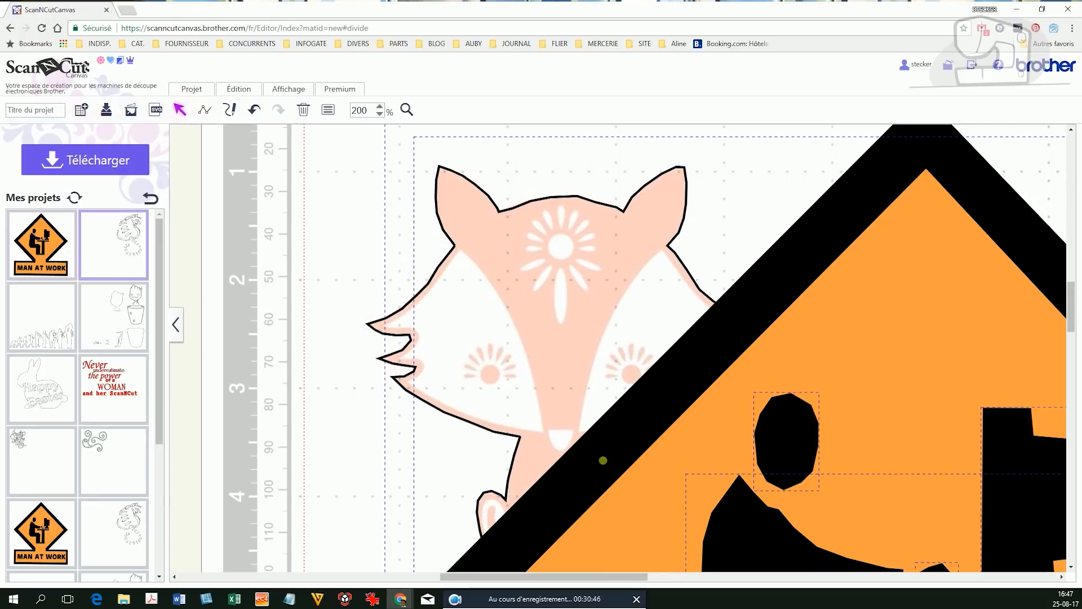
Delete the MAN AT WORK design and the fox's outline paths from the mat, keeping the background image
click(380, 113)
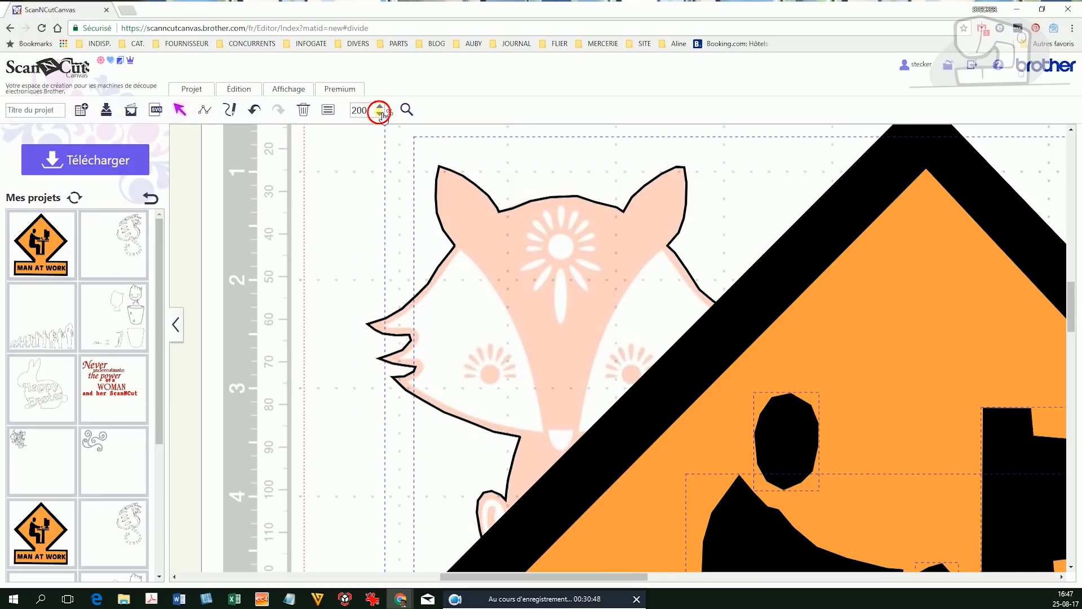
scroll(702, 378, down, 3)
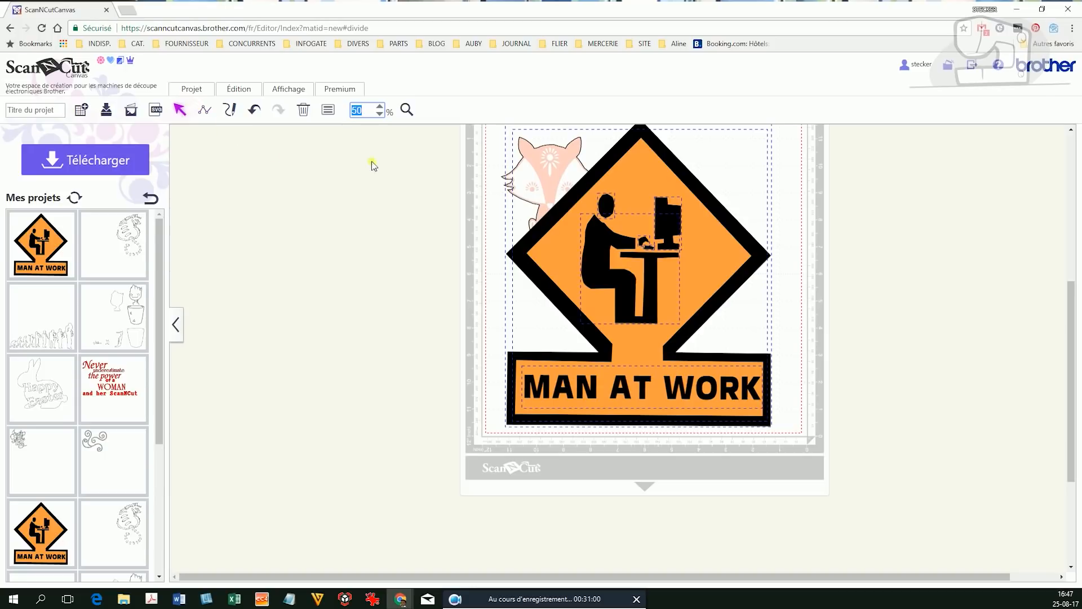
drag(474, 132, 499, 130)
key(Delete)
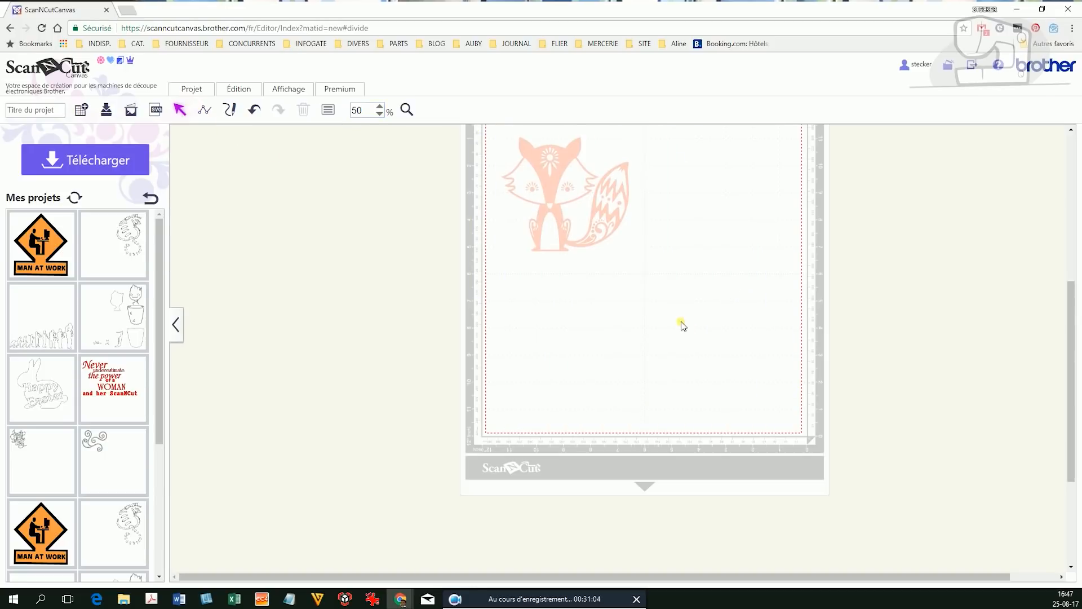
Add the Cheshire Cat design from Mes projets to the mat and enlarge it to about 269 by 160 mm
click(115, 233)
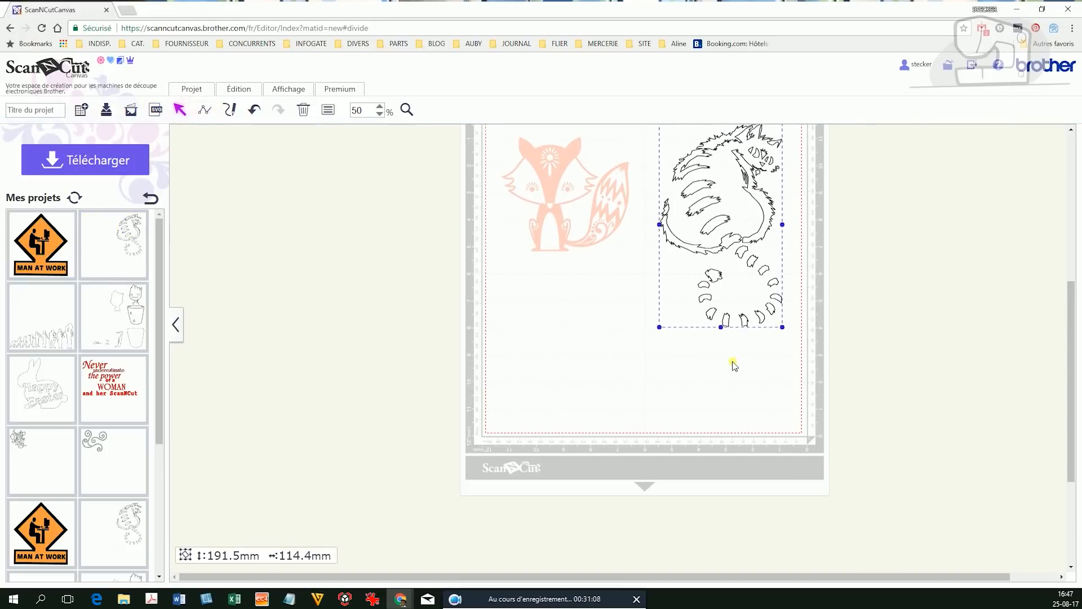
scroll(646, 245, up, 3)
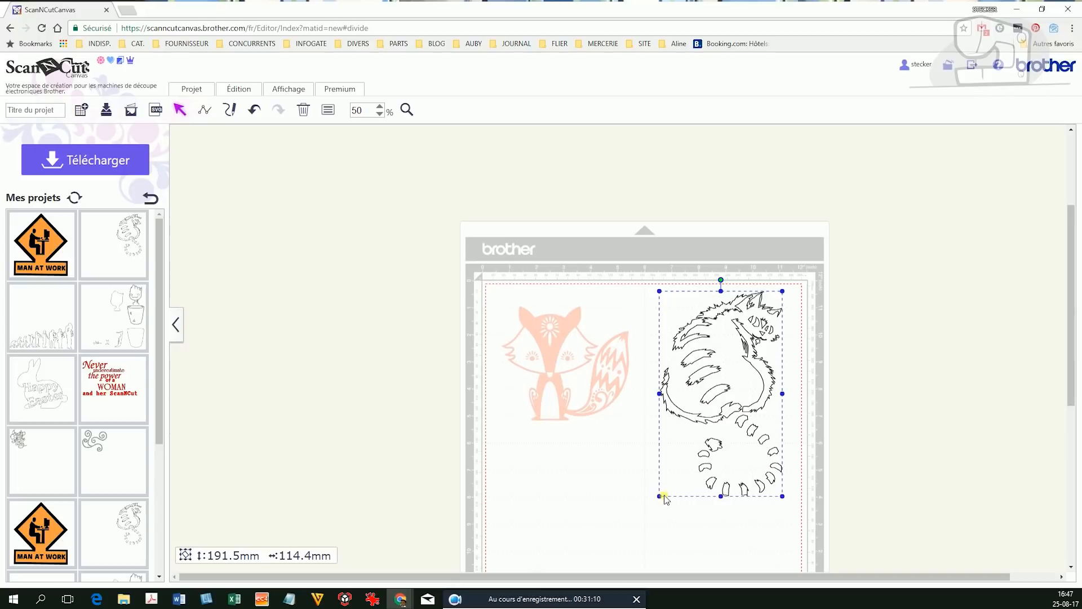
drag(660, 497, 618, 518)
Move the enlarged cat design down and right, to the right edge of the mat's cutting area
scroll(801, 338, down, 3)
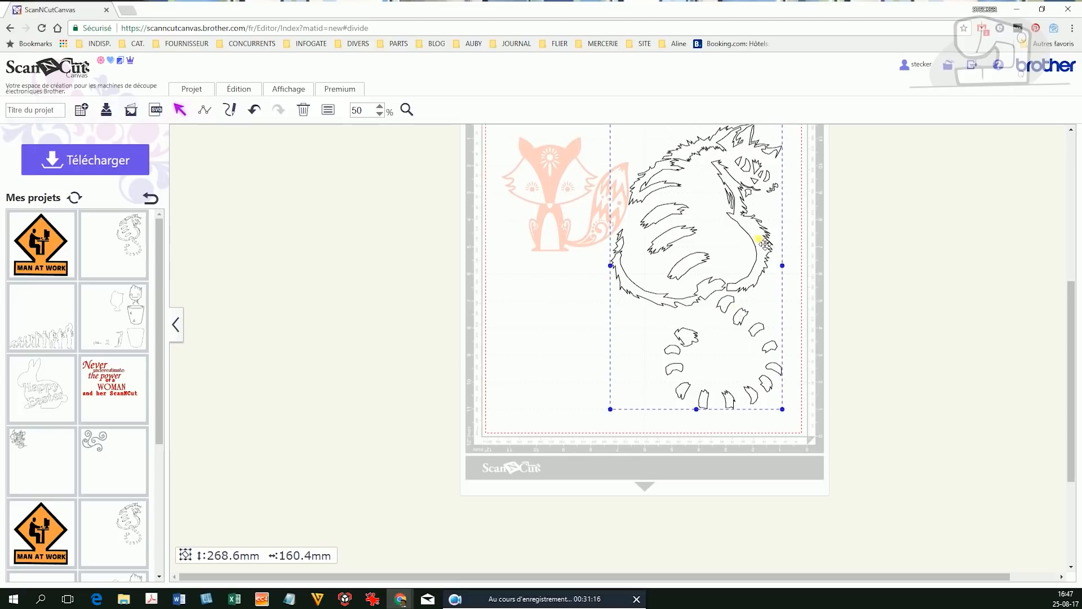
drag(765, 243, 785, 259)
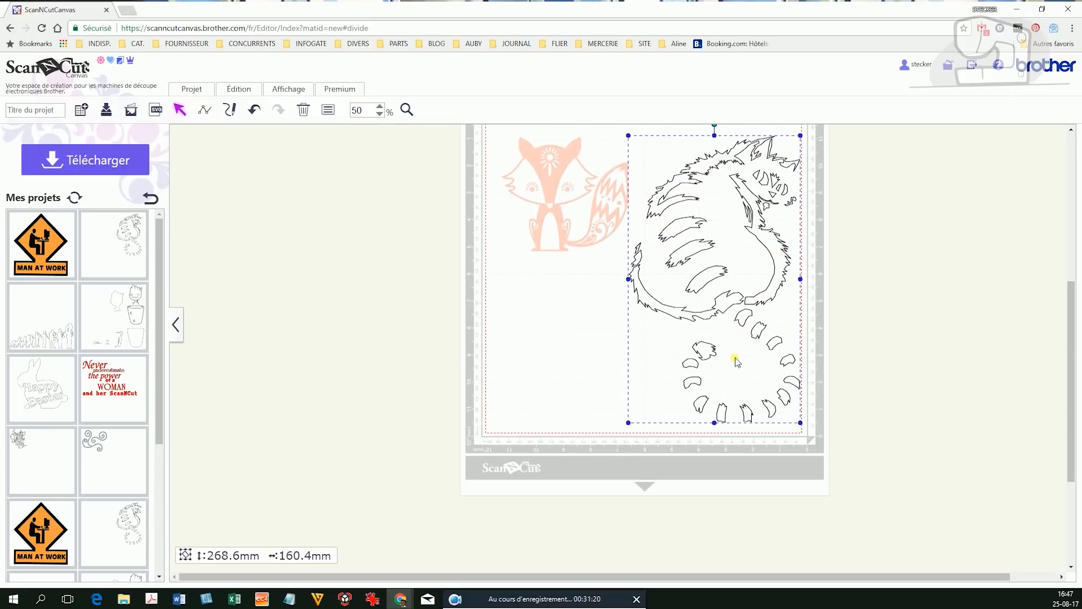
drag(1074, 352, 1073, 327)
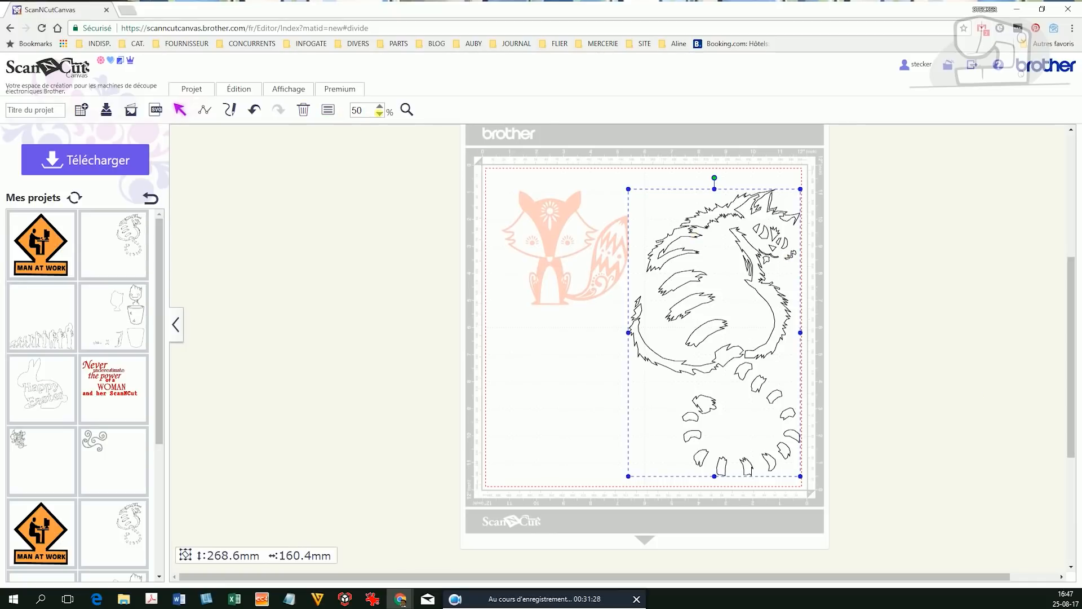
Inspect the cat's outline beside the fox image and enlarge the design to about 284 by 169 mm
click(379, 106)
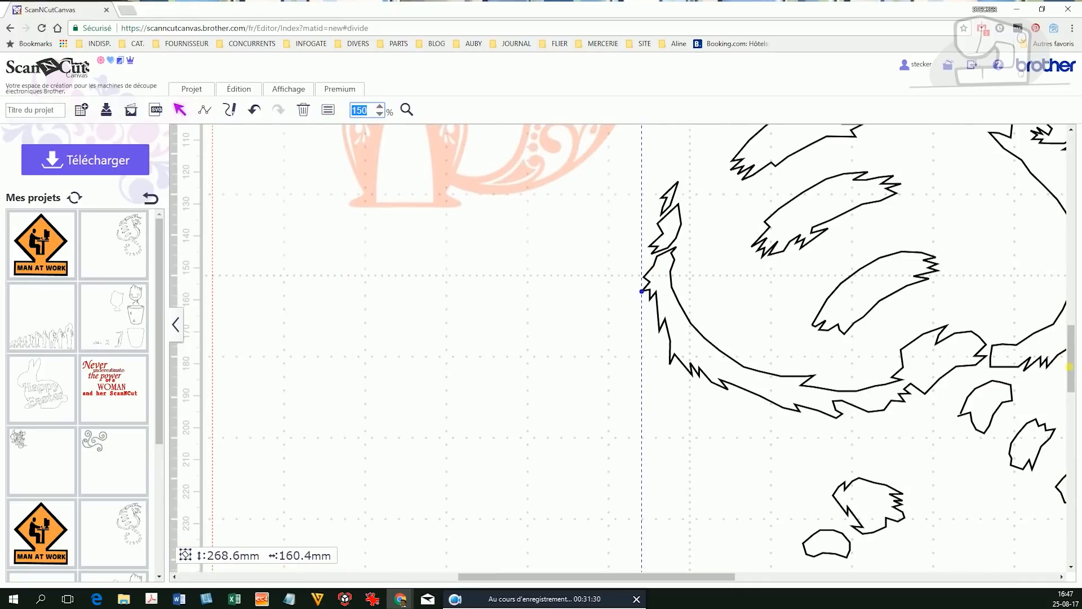
drag(1070, 367, 1069, 314)
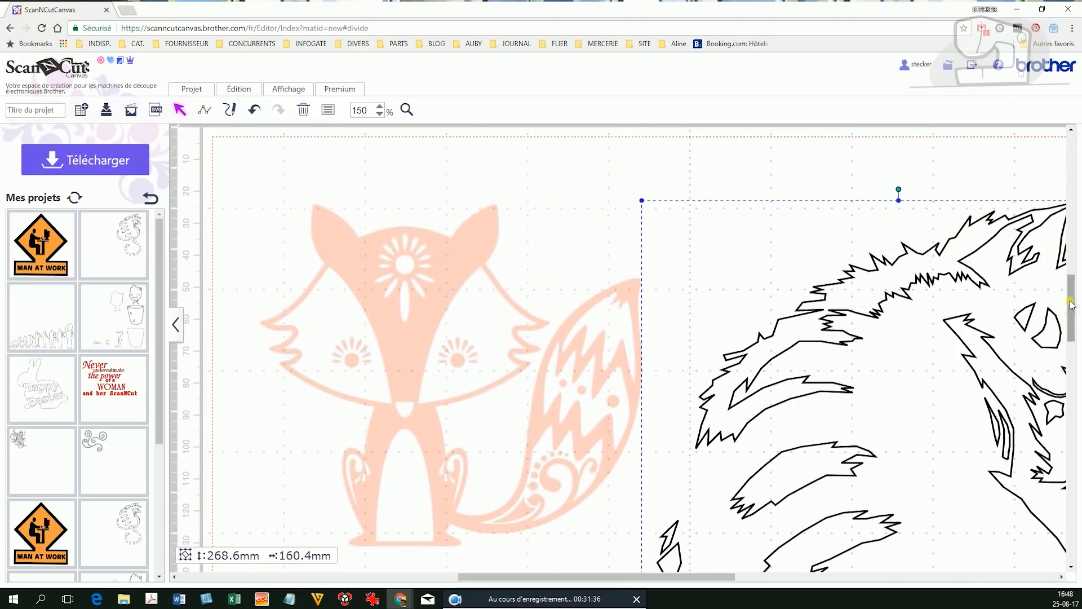
drag(1072, 305, 1071, 314)
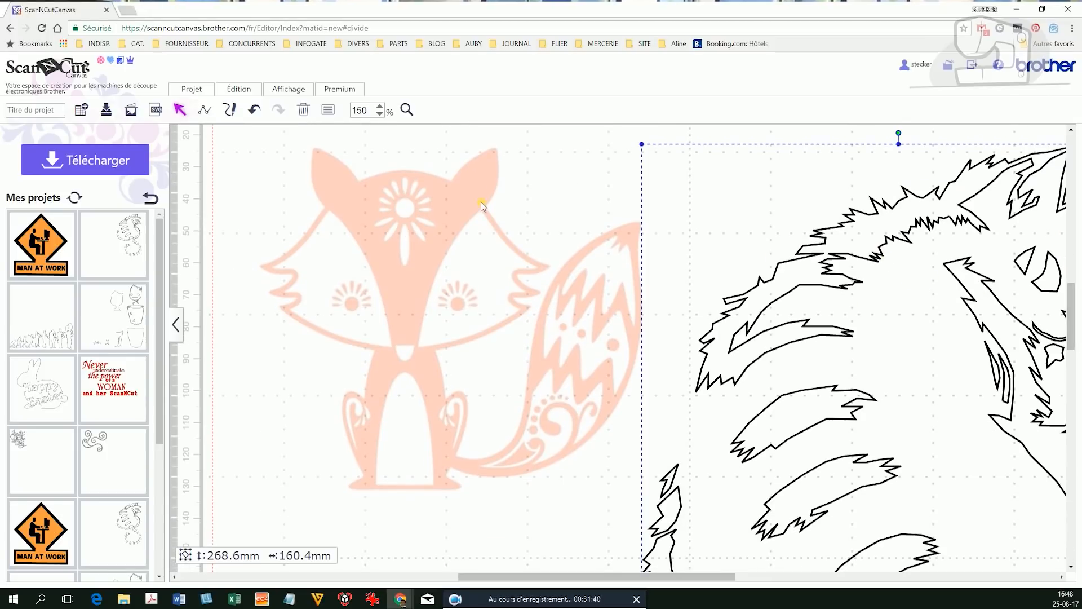
click(381, 113)
click(380, 114)
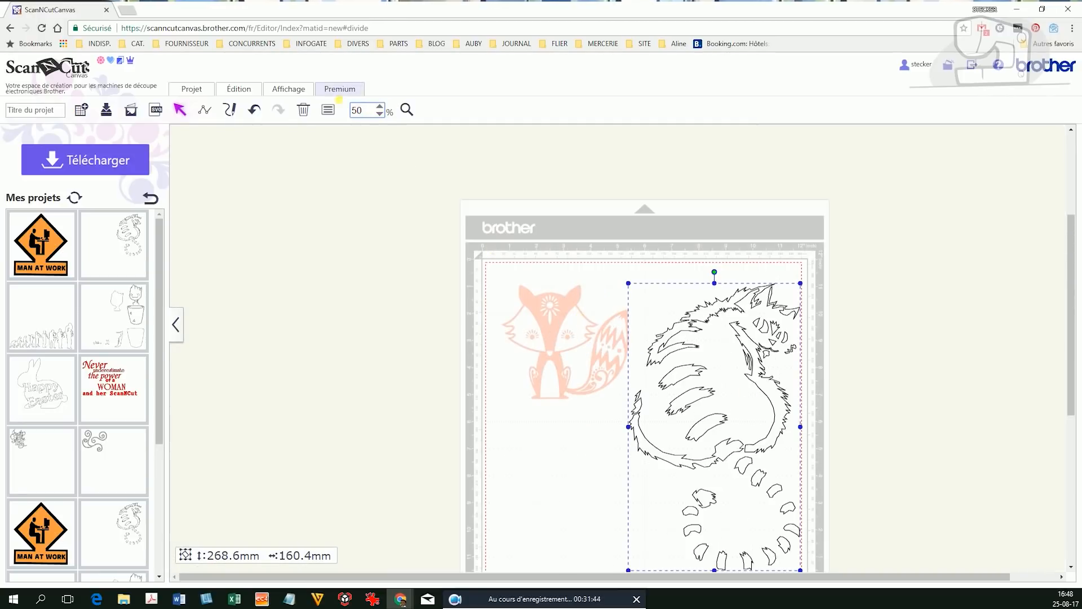
click(380, 114)
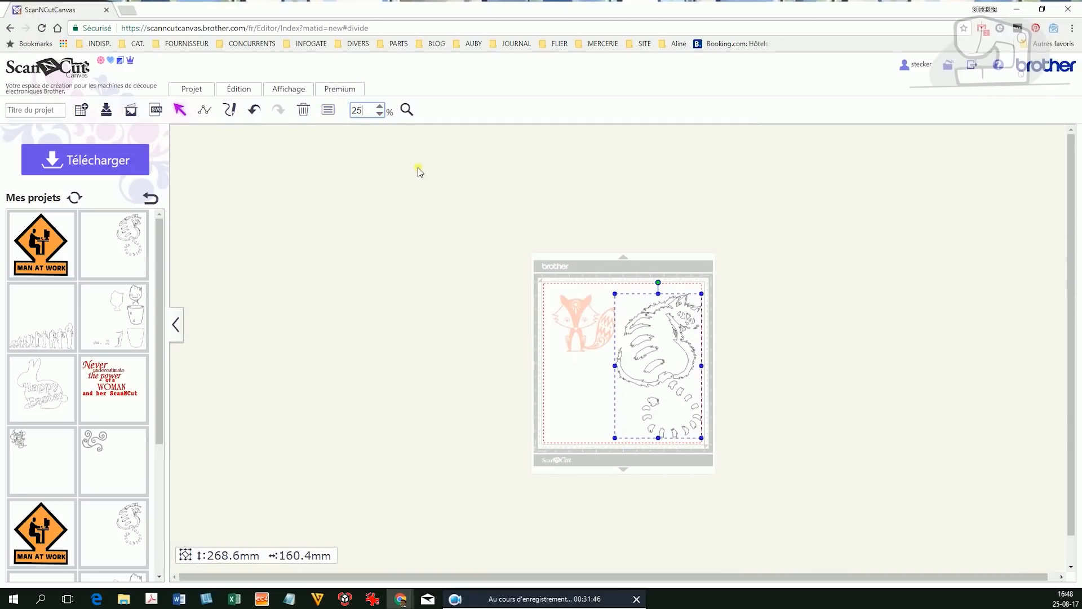
click(380, 107)
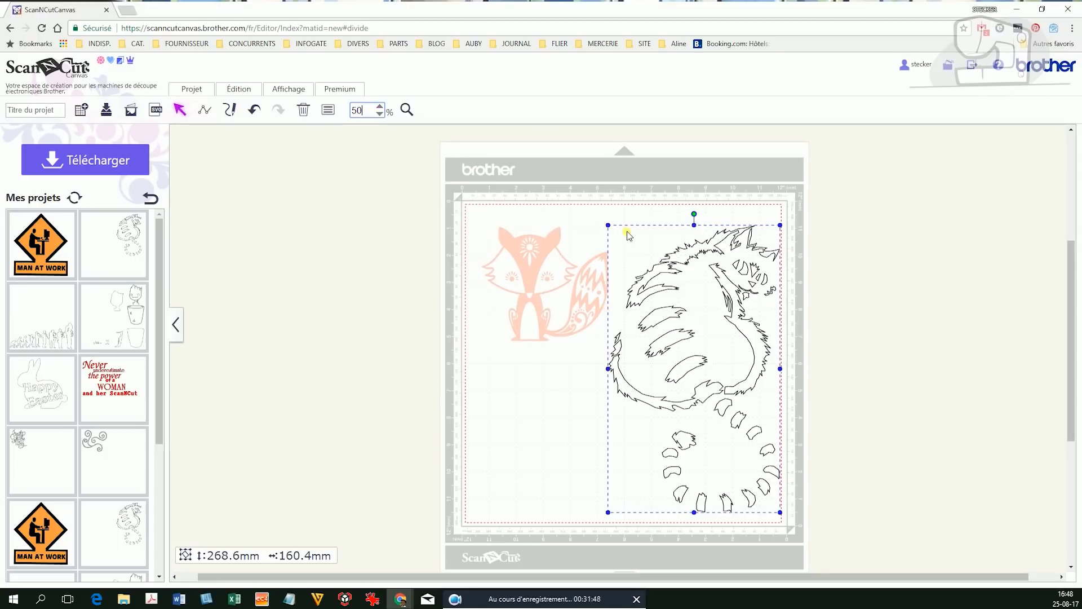
mouse_move(611, 226)
mouse_down()
mouse_move(593, 195)
mouse_move(602, 210)
mouse_up()
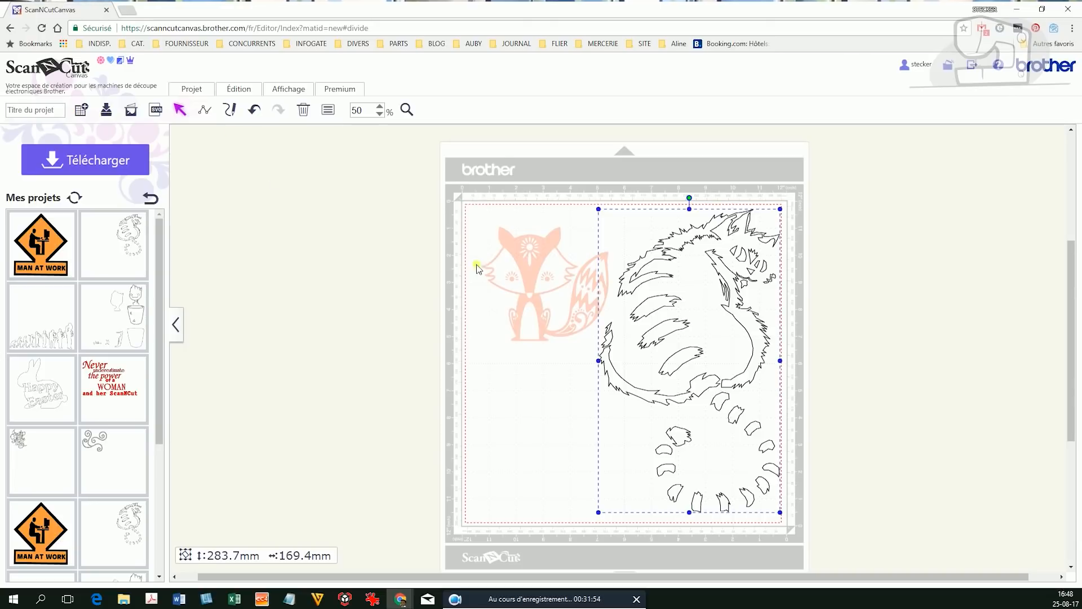
Select all parts of the cat design and delete it from the mat
click(557, 210)
drag(557, 210, 844, 509)
key(Delete)
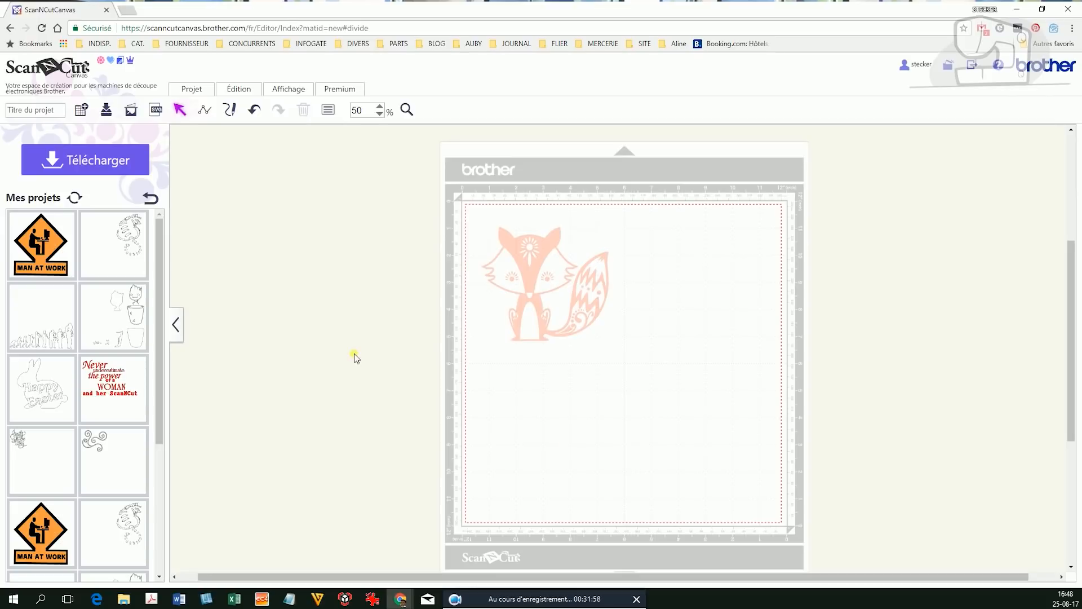
Add a scalloped square from the De base patterns, enlarge it to about 152 by 152 mm and position it around the fox image
drag(158, 260, 158, 353)
scroll(162, 273, up, 1)
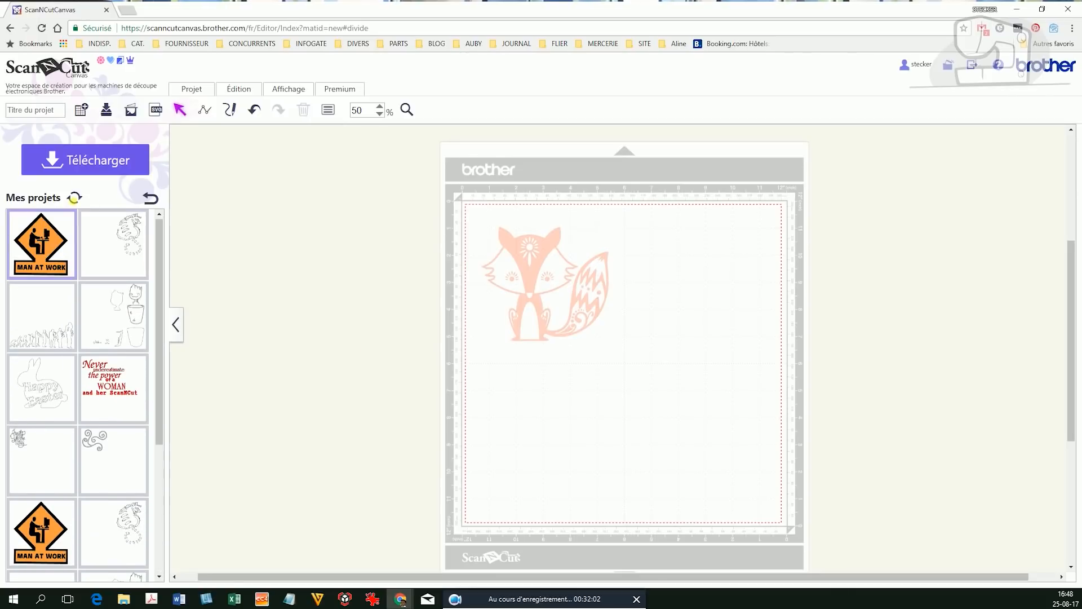
click(150, 198)
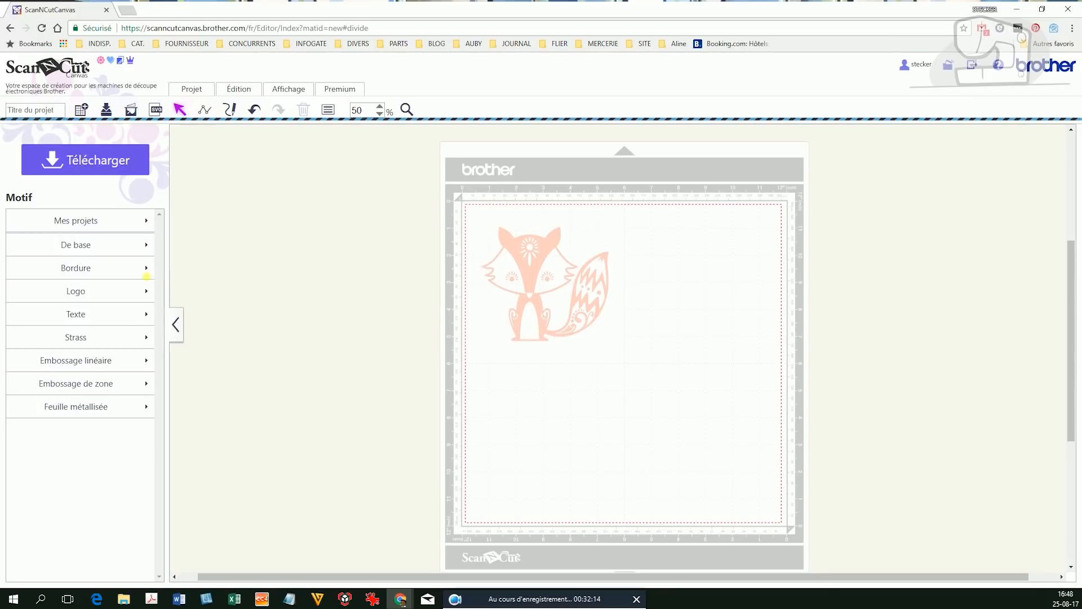
click(114, 256)
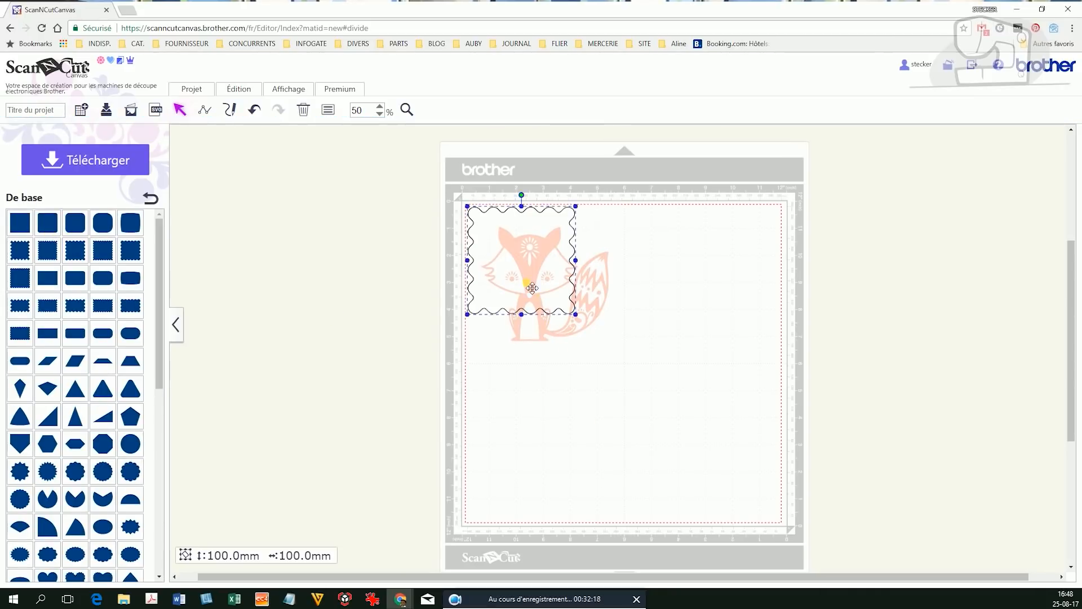
drag(532, 288, 635, 366)
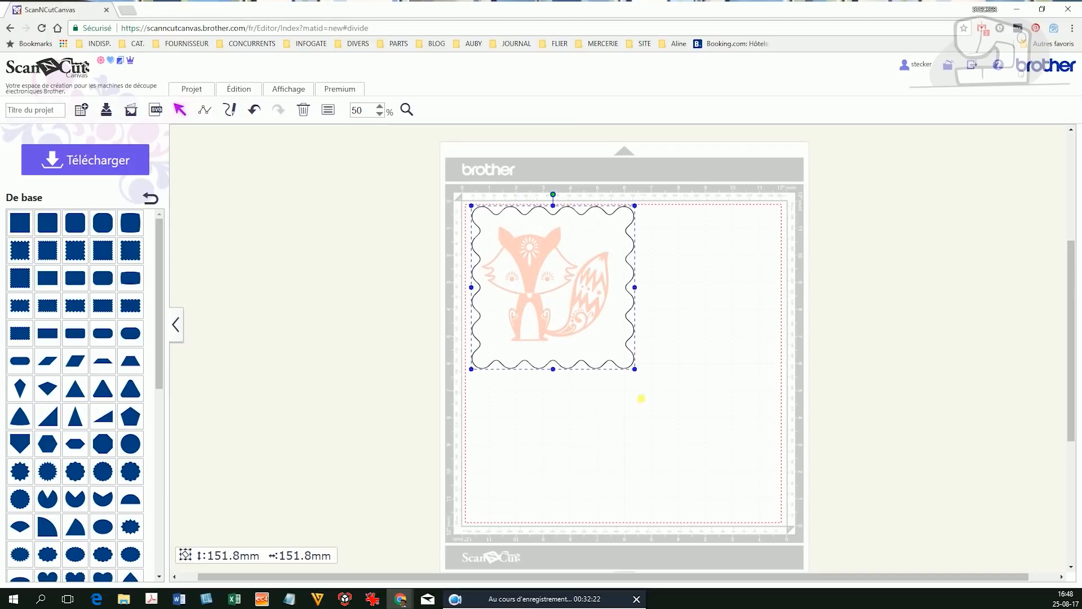
drag(579, 301, 585, 313)
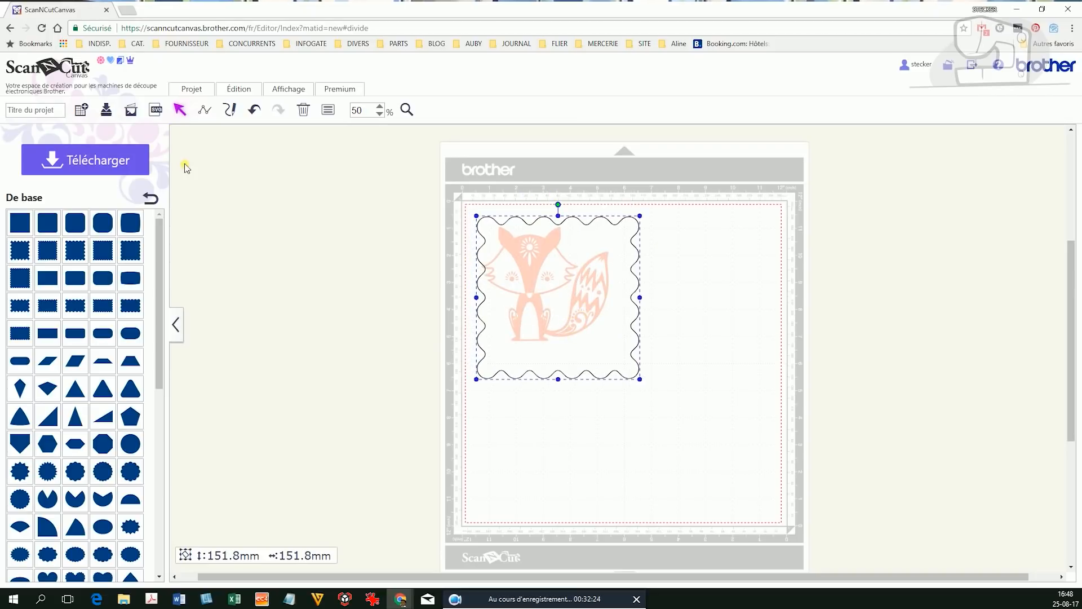
Review the methods for sending the design data to the cutting machine, and return to the mat
click(111, 162)
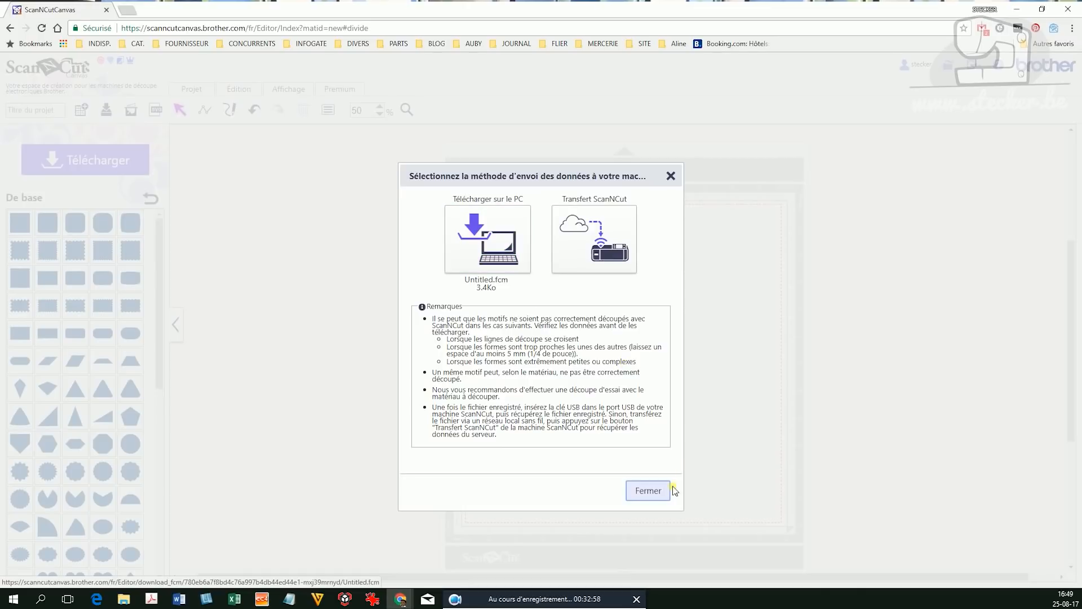
click(649, 491)
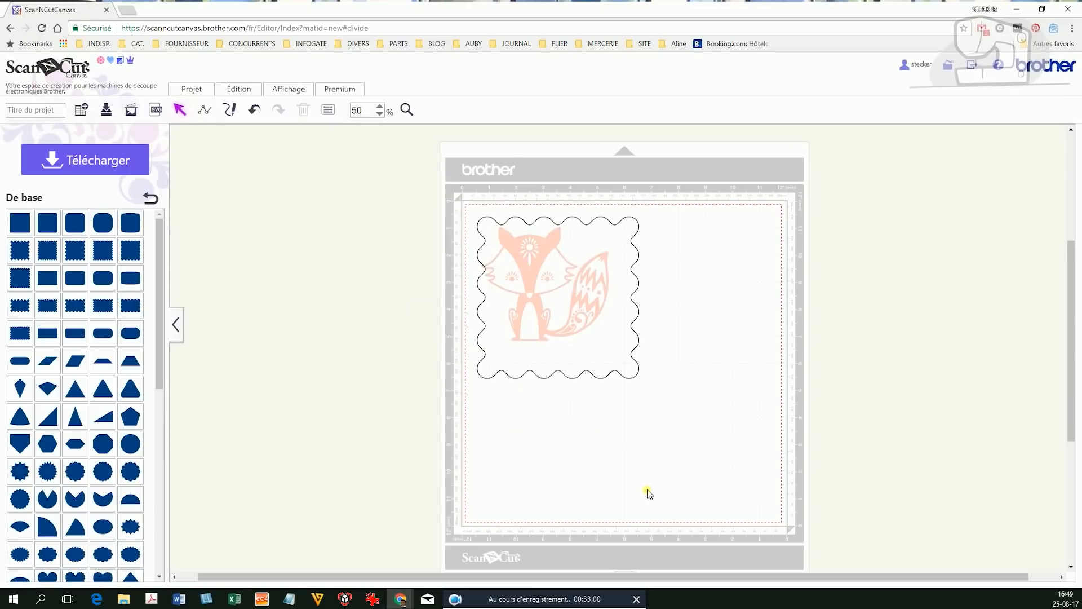
Move the scalloped square into the upper-left corner of the mat's cutting area and save the project as Biscuit
click(612, 326)
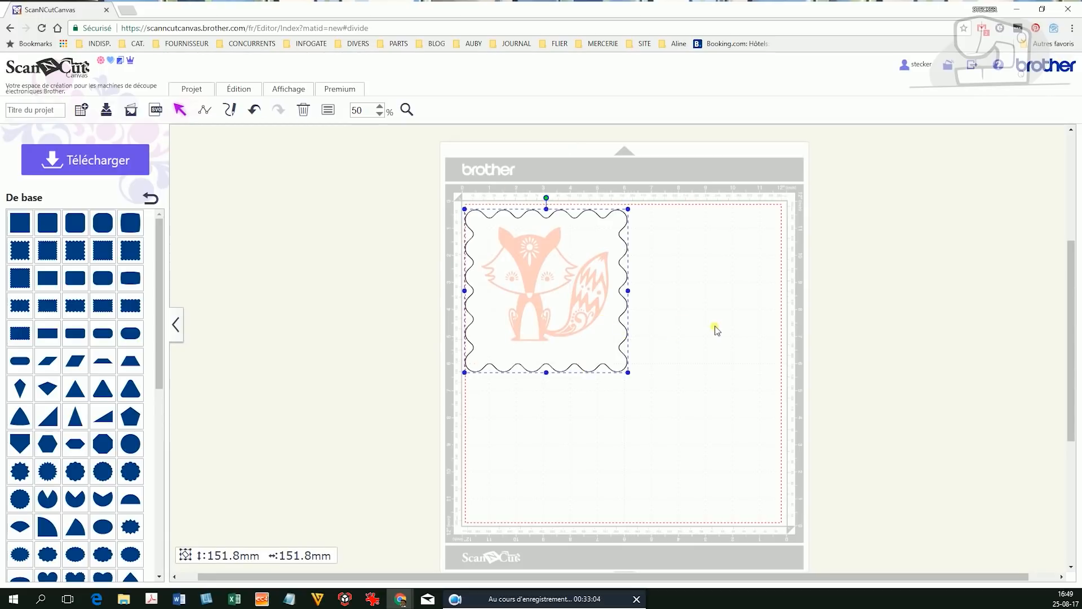
click(43, 114)
text(BN)
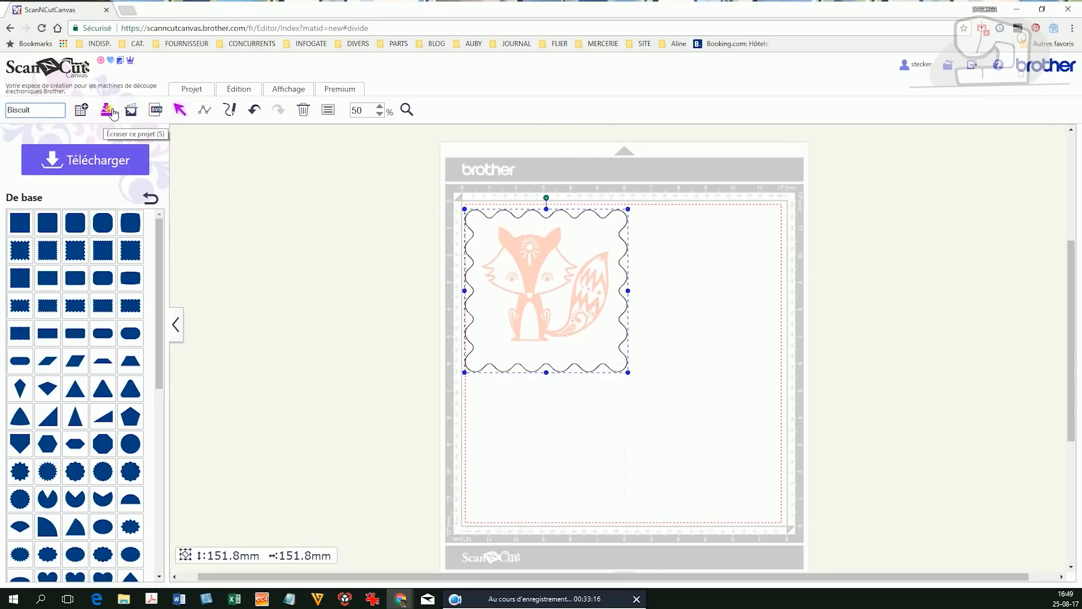
click(114, 113)
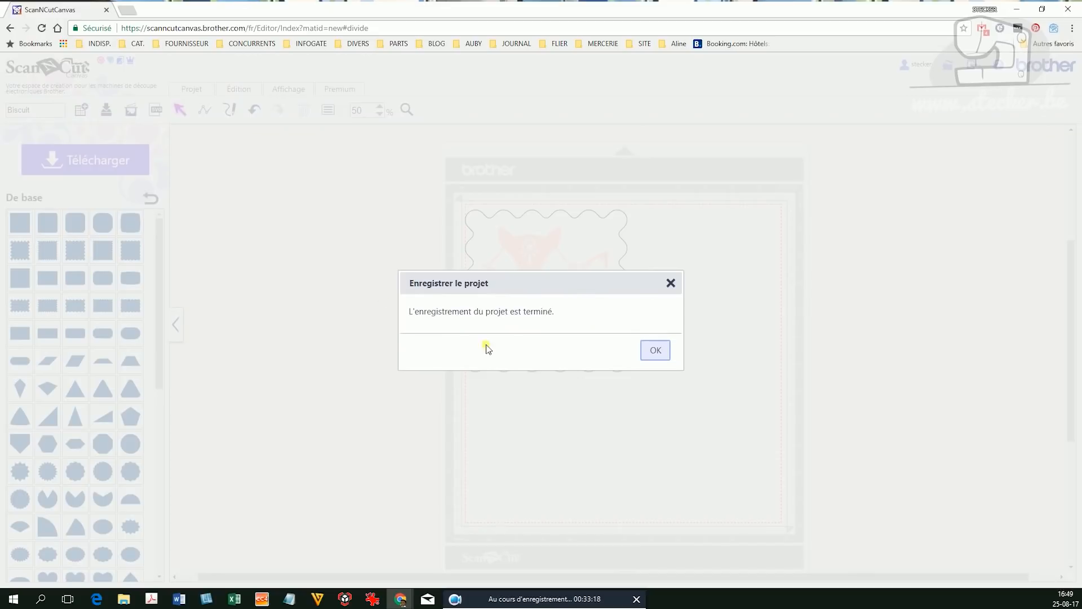
click(643, 352)
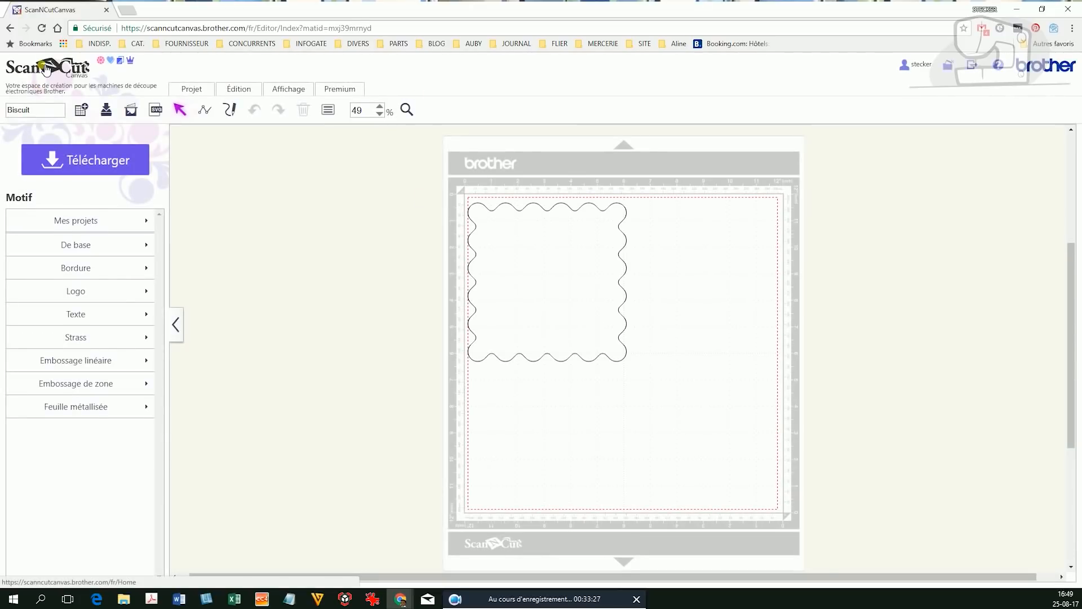
Return to the ScanNCutCanvas home page and view the saved designs in Mes projets
click(65, 73)
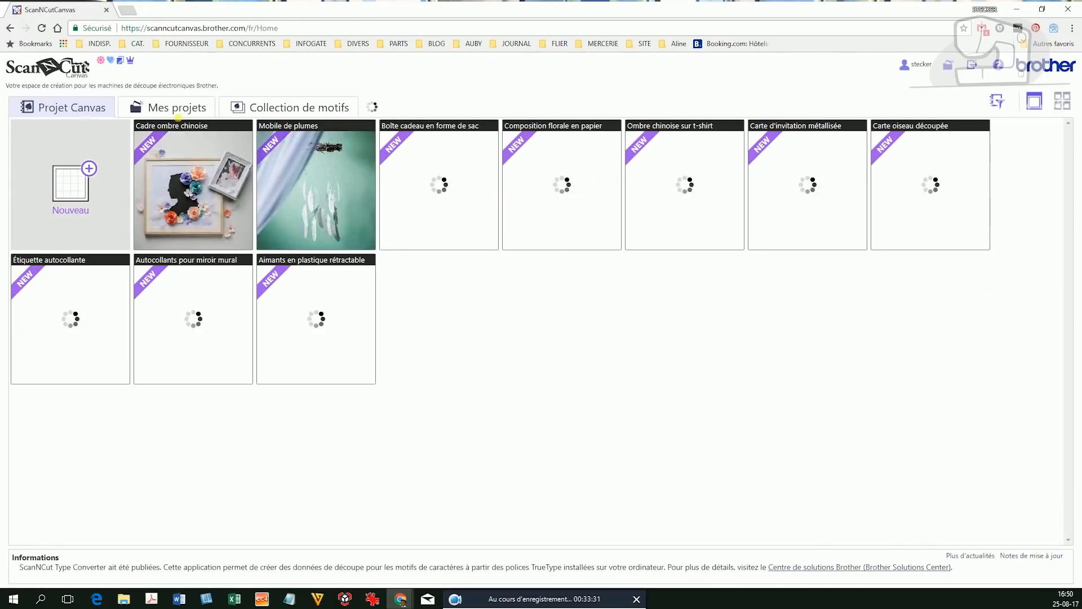
click(172, 107)
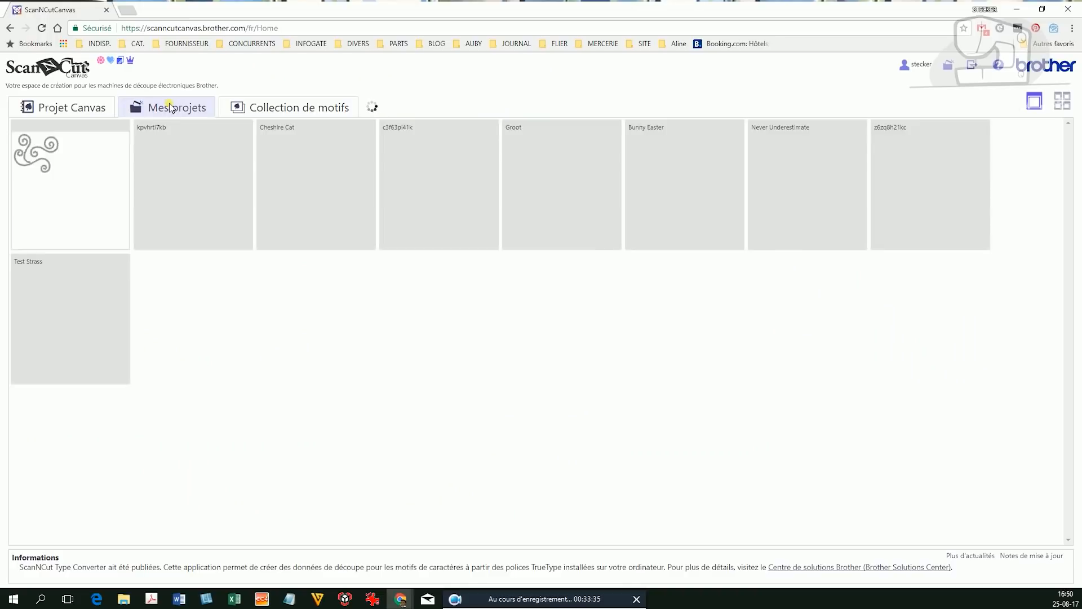
mouse_move(201, 195)
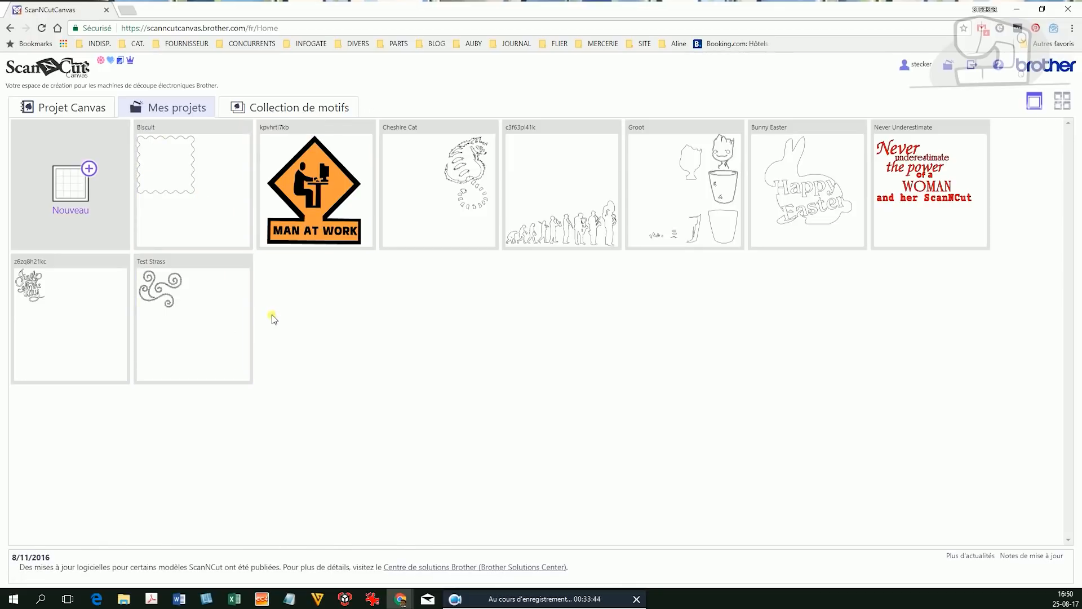
View the locked and unlocked pattern sets in Collection de motifs and the ready-made designs in Projet Canvas
click(273, 109)
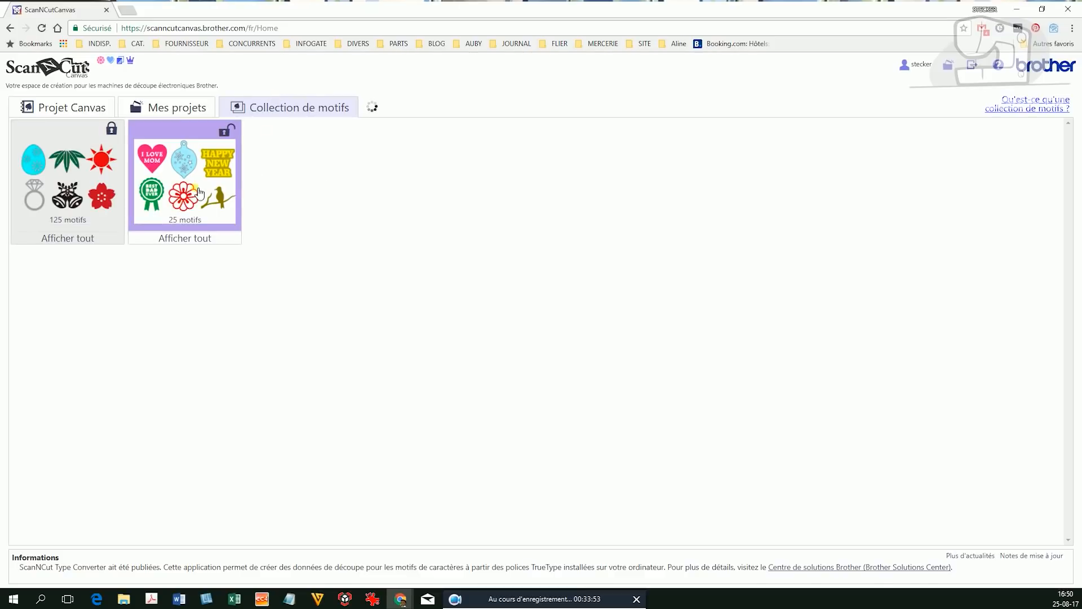
click(186, 215)
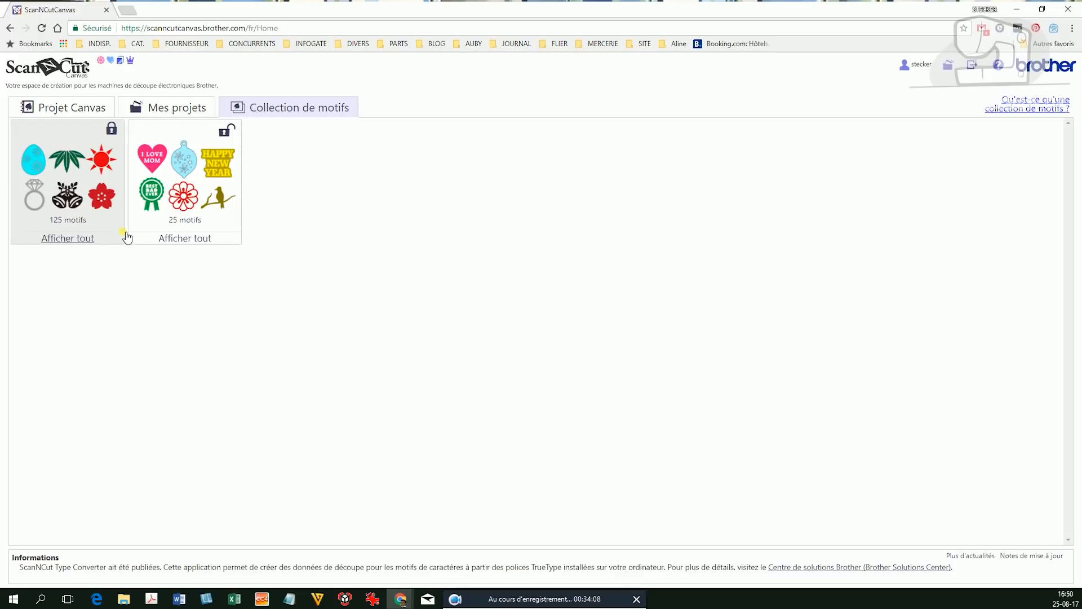
click(35, 111)
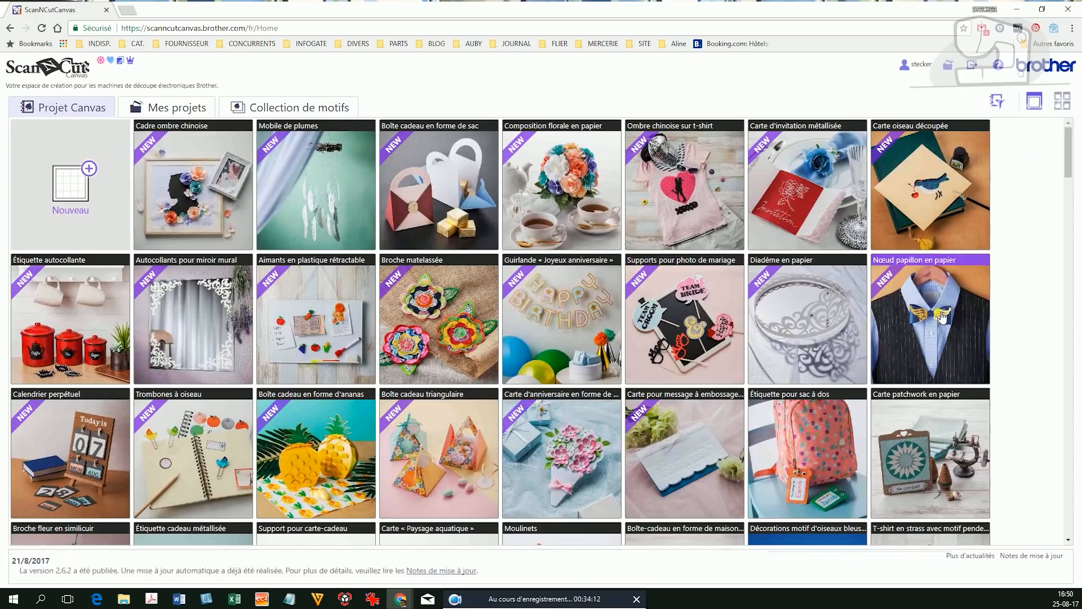